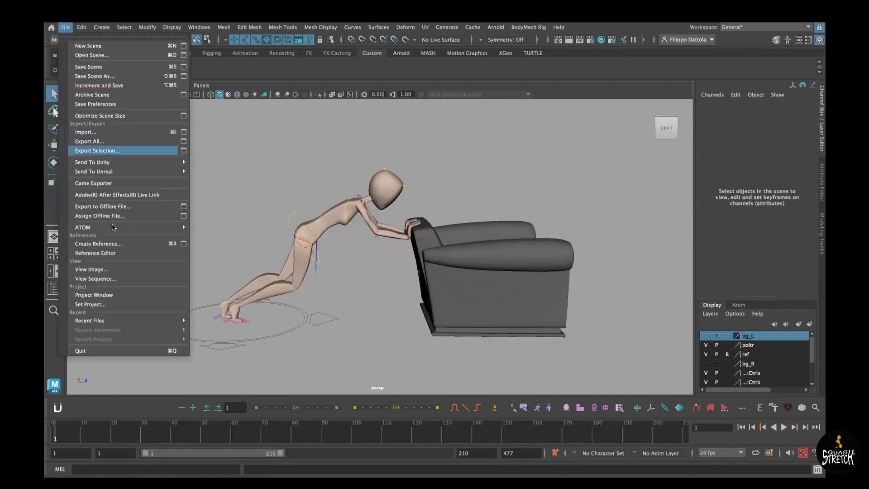
- Open the Reference Editor for the scene with the character pushing the armchair
left_click(114, 252)
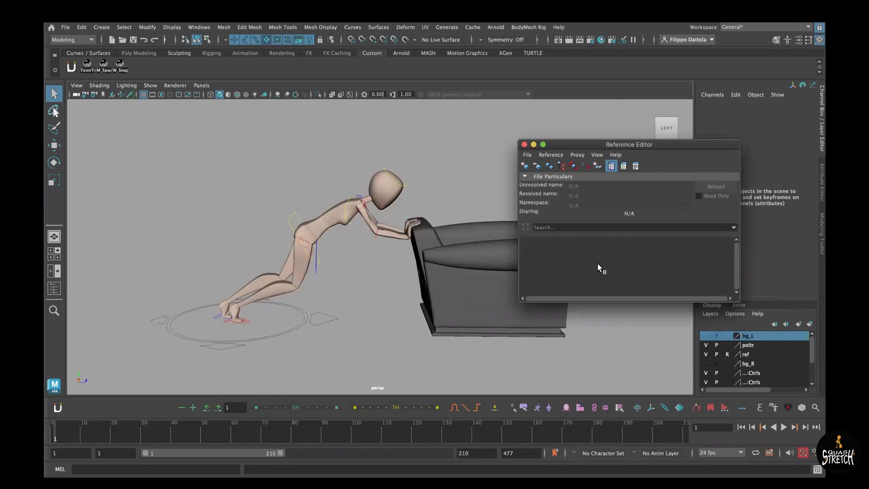
left_click_drag(404, 304, 402, 300, "alt")
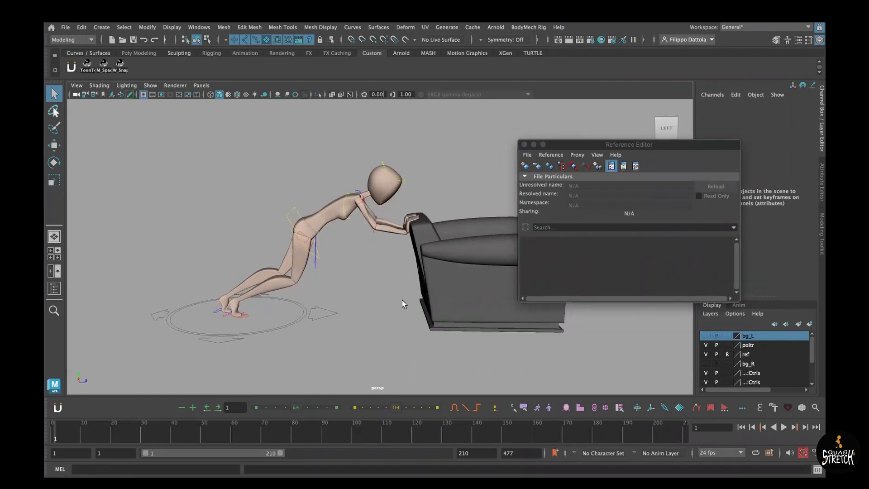
middle_click_drag(399, 283, 392, 285, "alt")
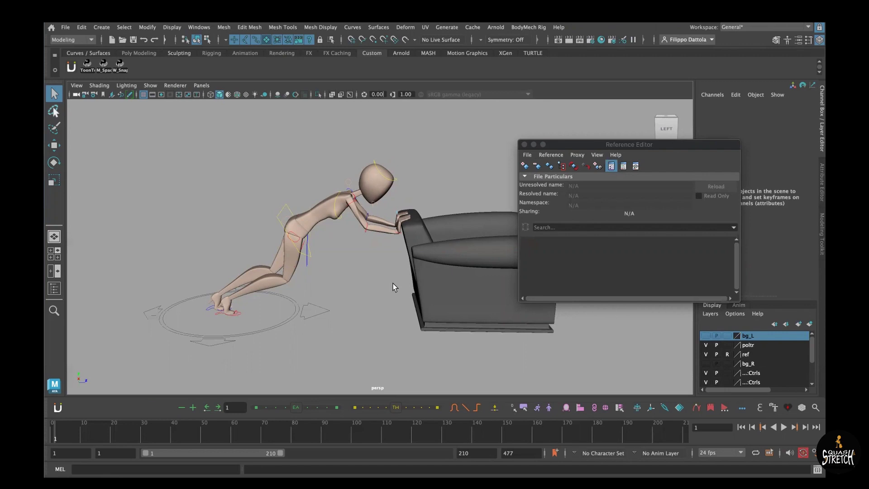
- Play back and scrub through the character's armchair-pushing animation, returning to frame 1
key("alt+v")
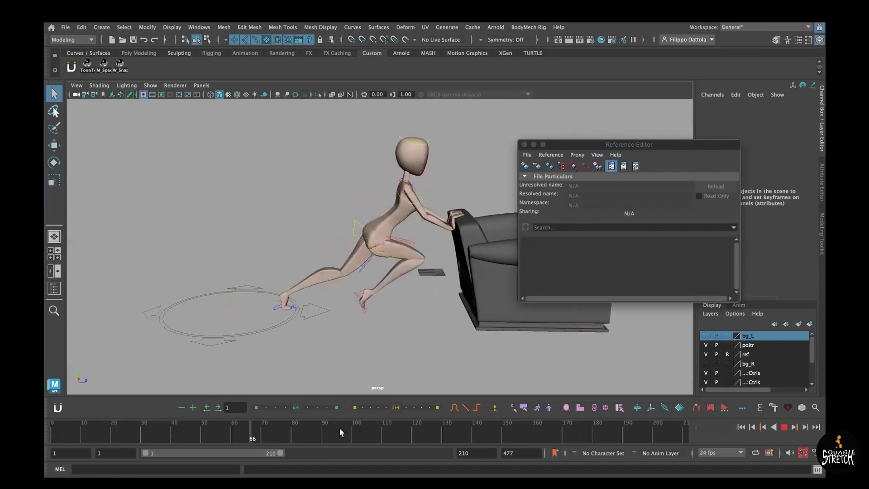
left_click_drag(340, 428, 49, 425)
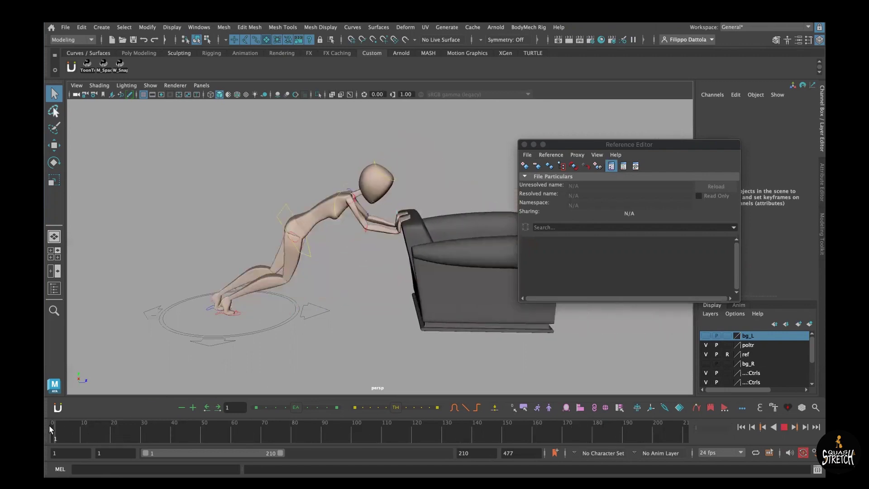
key("alt+v")
left_click_drag(269, 292, 270, 294, "alt")
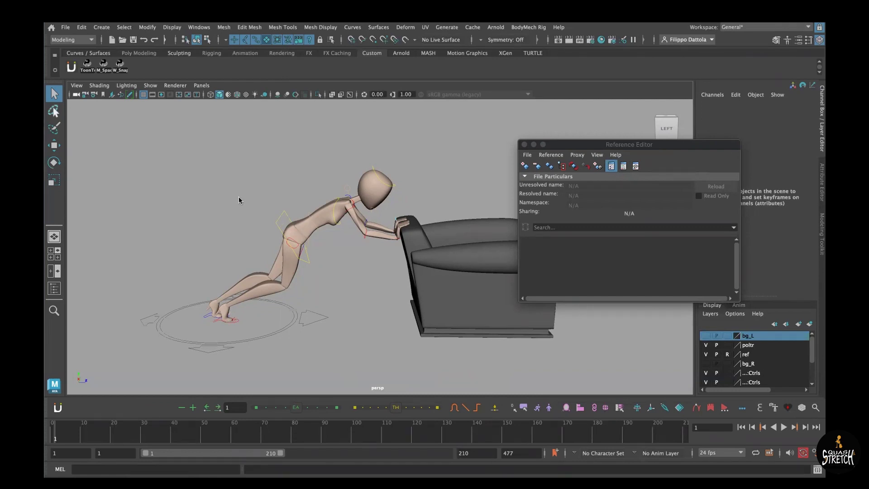
- Reference the tina_rig.ma file into the scene and select its entry in the Reference Editor
left_click(66, 29)
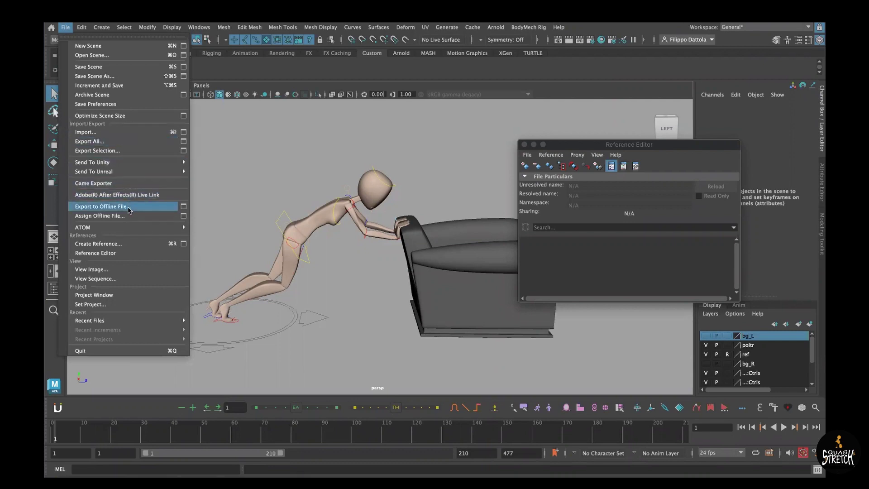
left_click(121, 243)
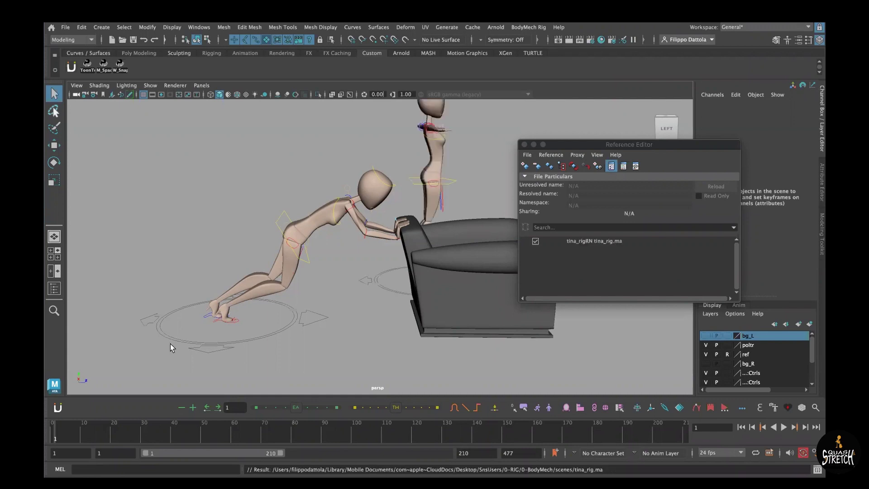
left_click(581, 242)
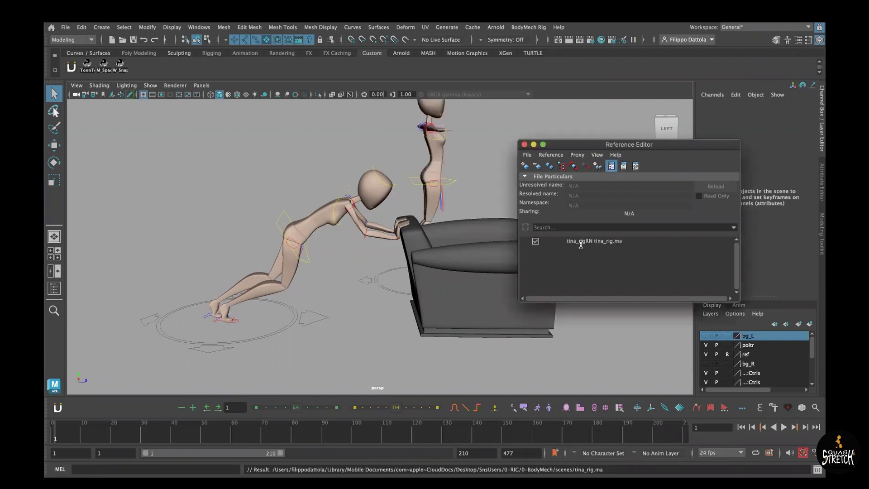
left_click_drag(635, 145, 684, 140)
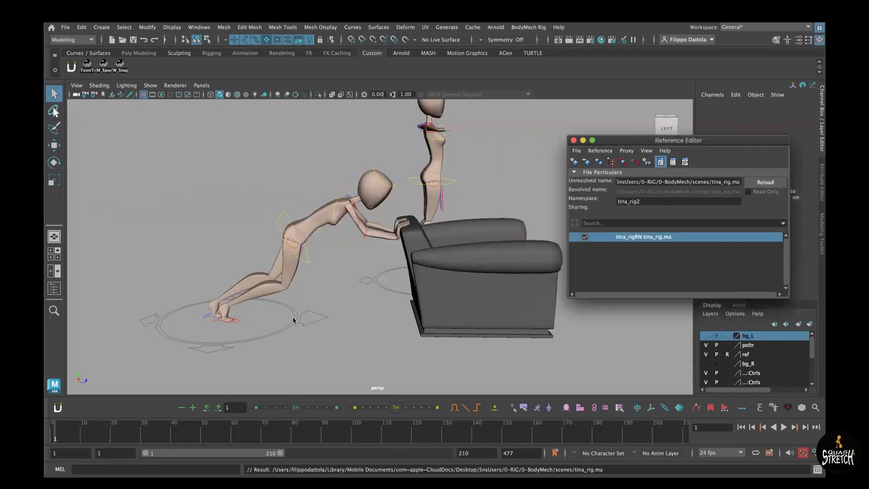
- Open the Outliner and select the animated character's tina_rig:rig_group
left_click(299, 335)
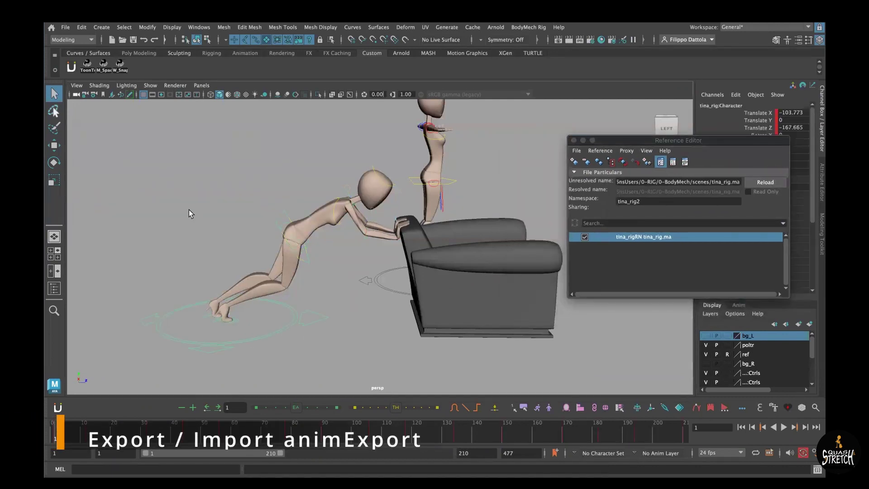
key("shift+o")
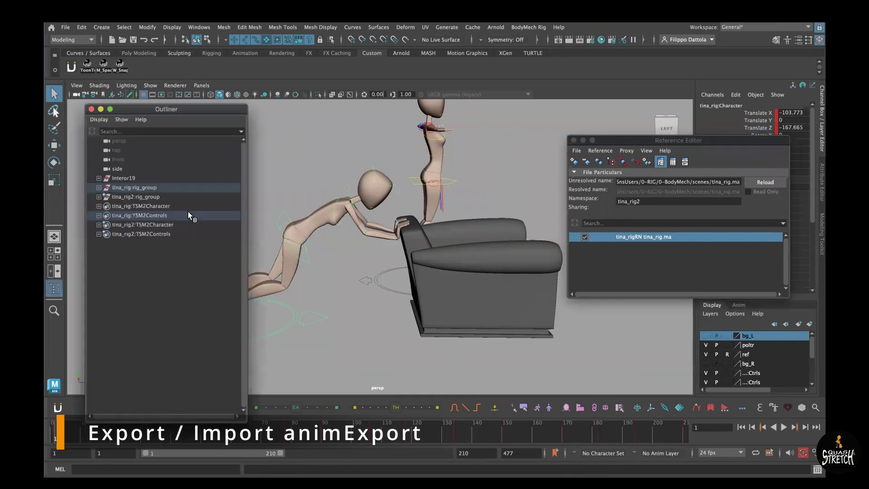
left_click(178, 188)
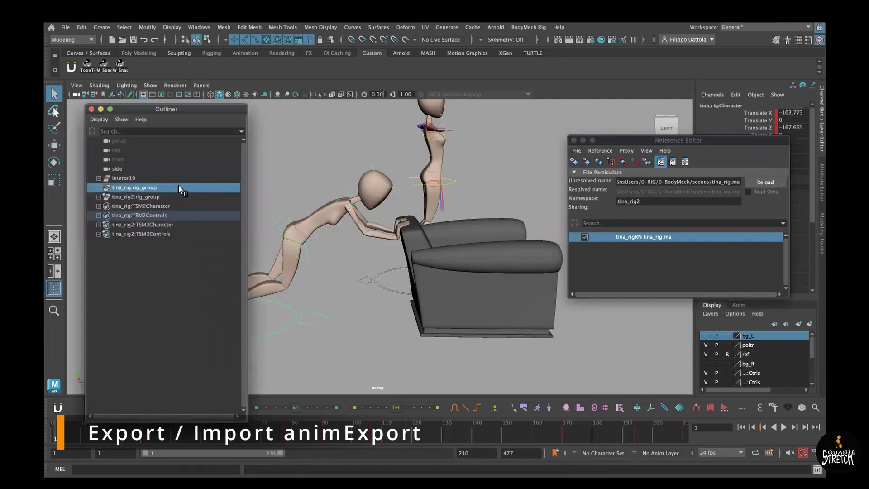
- Open the Export Selection options and keep animExport as the file type
left_click(65, 27)
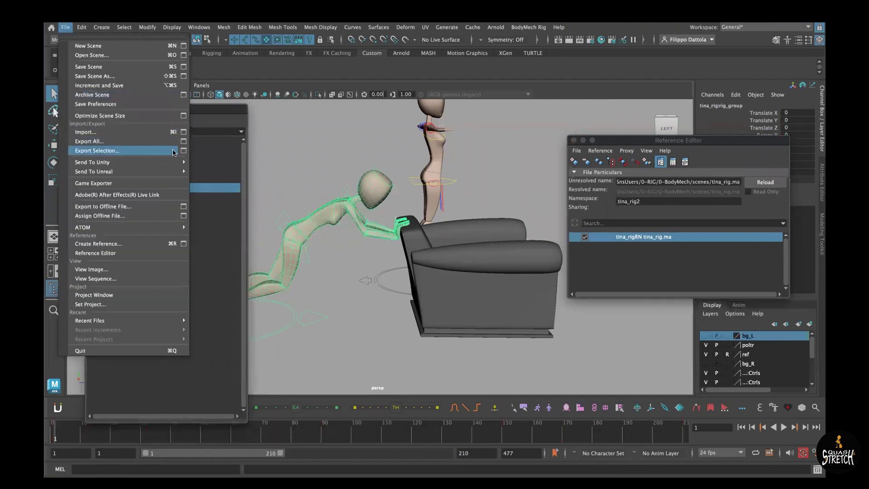
left_click(182, 150)
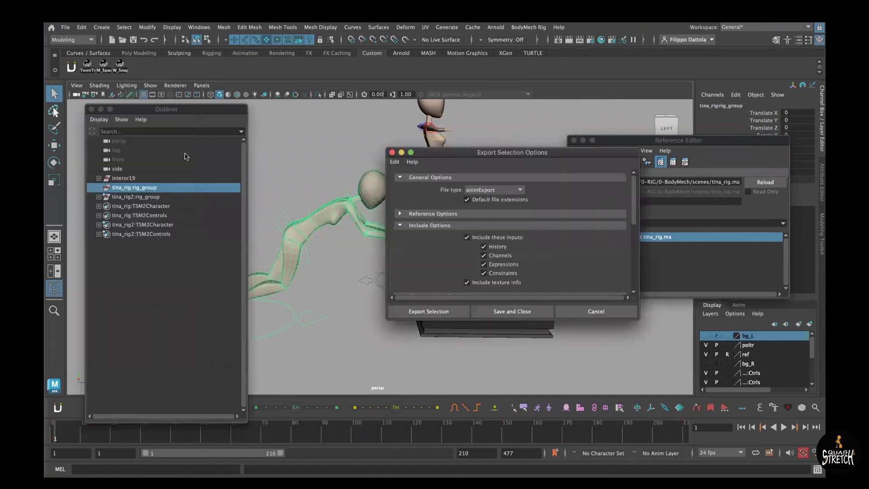
left_click(518, 191)
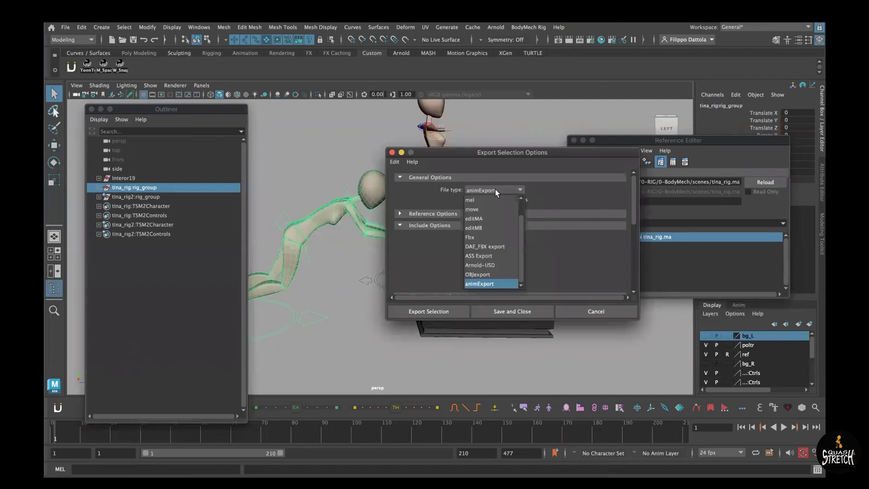
left_click(518, 190)
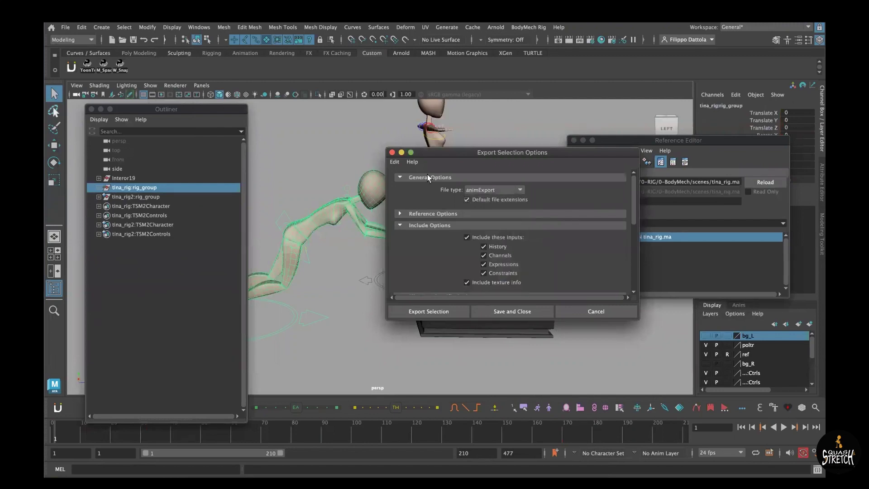
- Search the Plug-in Manager for "ani" to check that the animImportExport plug-in is loaded, and close it
left_click(199, 27)
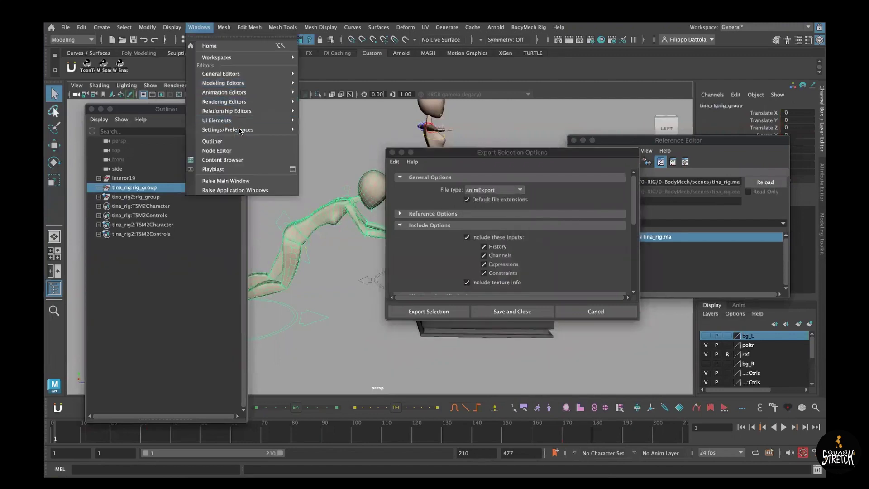
left_click(344, 189)
left_click(363, 200)
type("a")
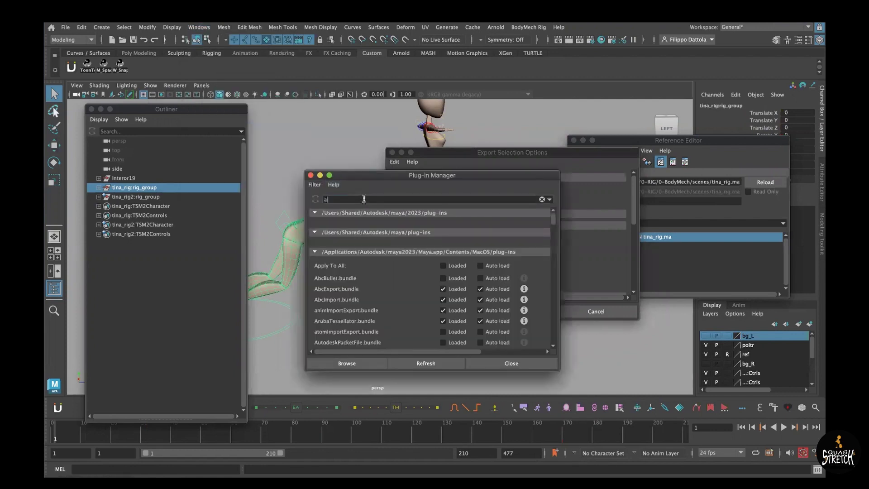
type("ni")
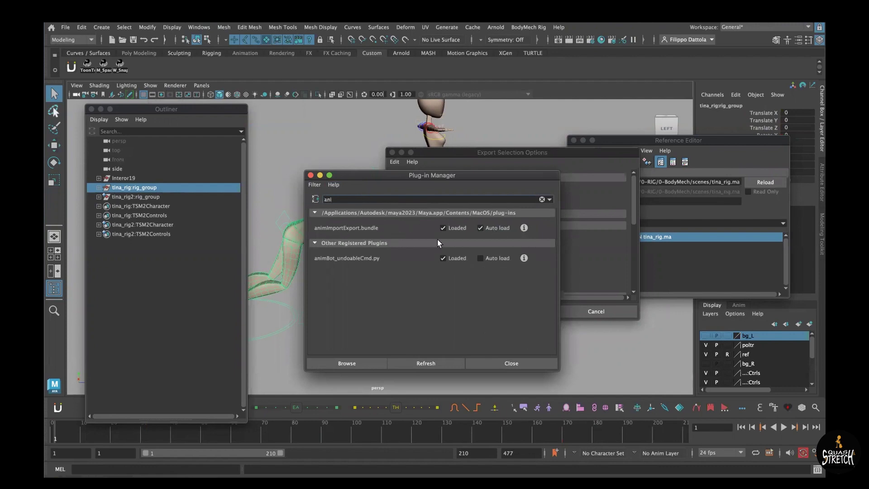
left_click(535, 362)
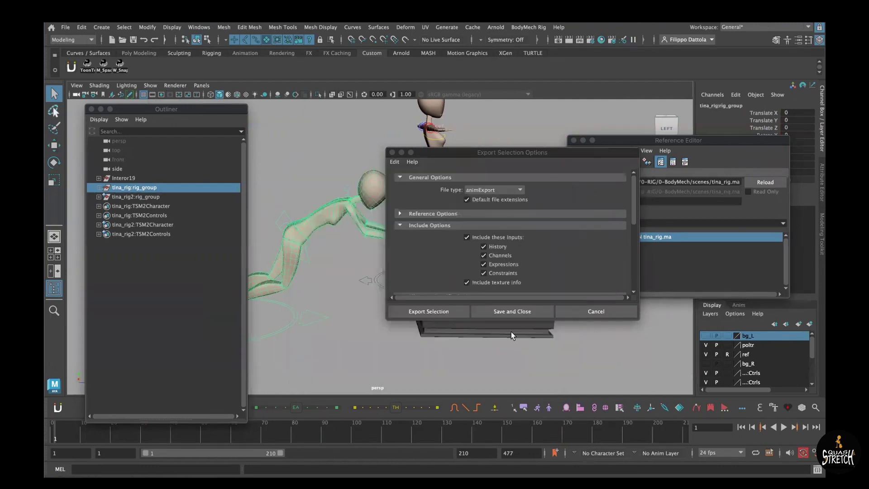
- Export the animation of tina_rig:rig_group as export_anim.anim with Hierarchy set to Below and Time range set to All
left_click_drag(532, 155, 515, 151)
left_click_drag(614, 202, 618, 246)
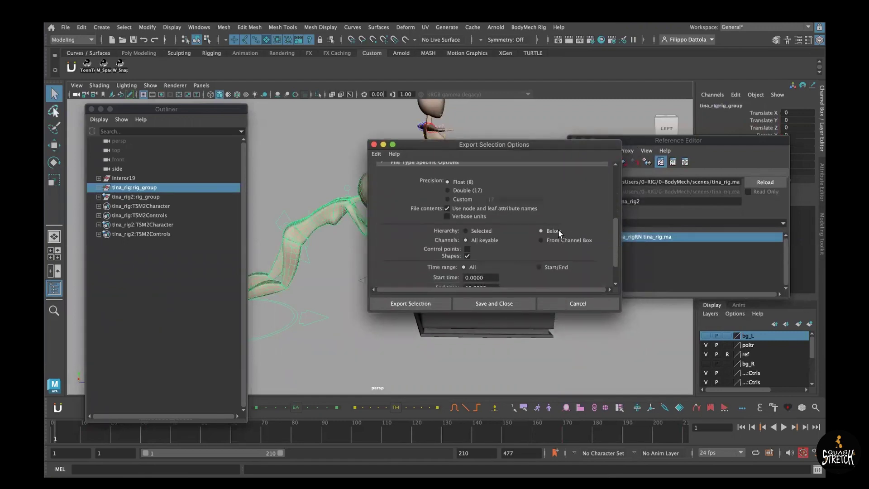
left_click(164, 190)
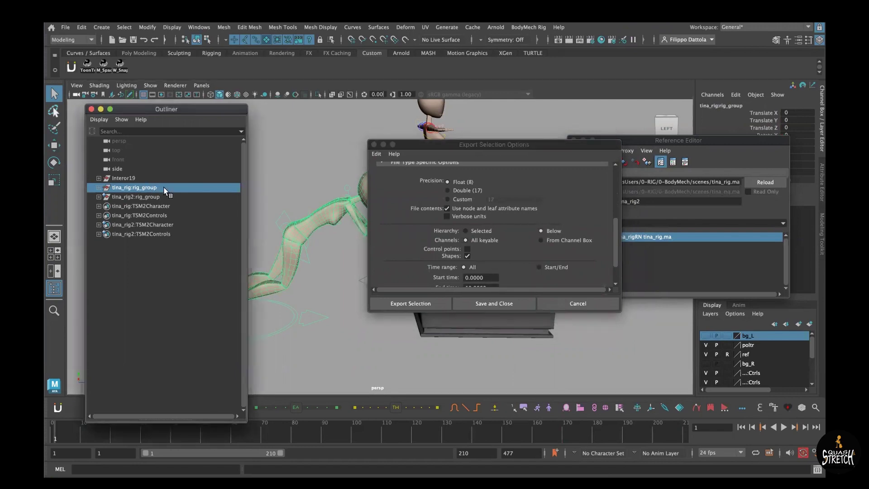
left_click(424, 304)
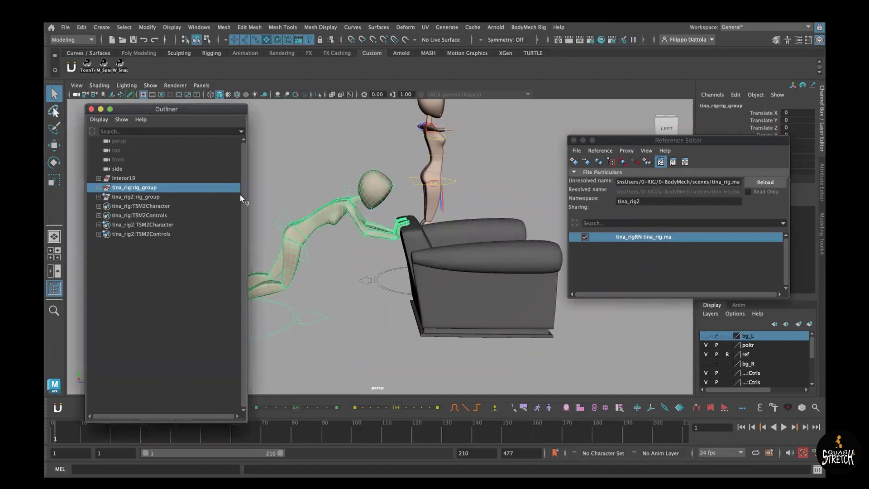
- Select tina_rig2:rig_group in the Outliner and import export_anim.anim onto it
left_click_drag(234, 110, 229, 108)
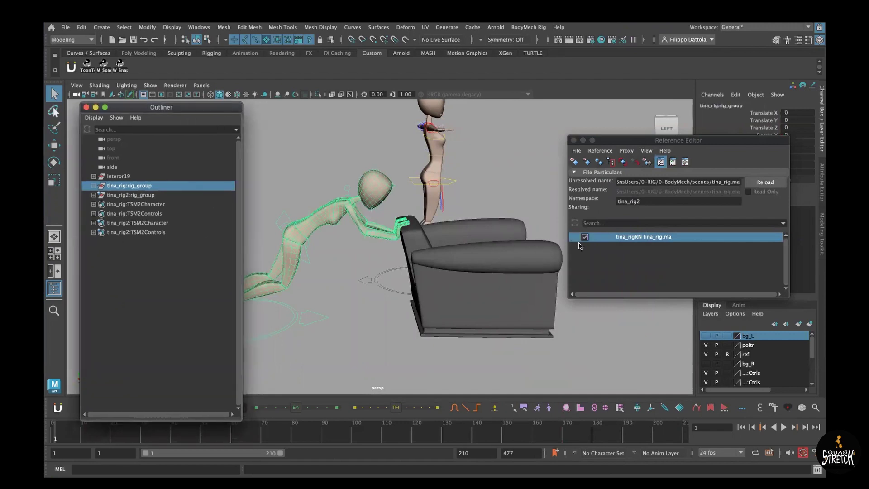
left_click(165, 199)
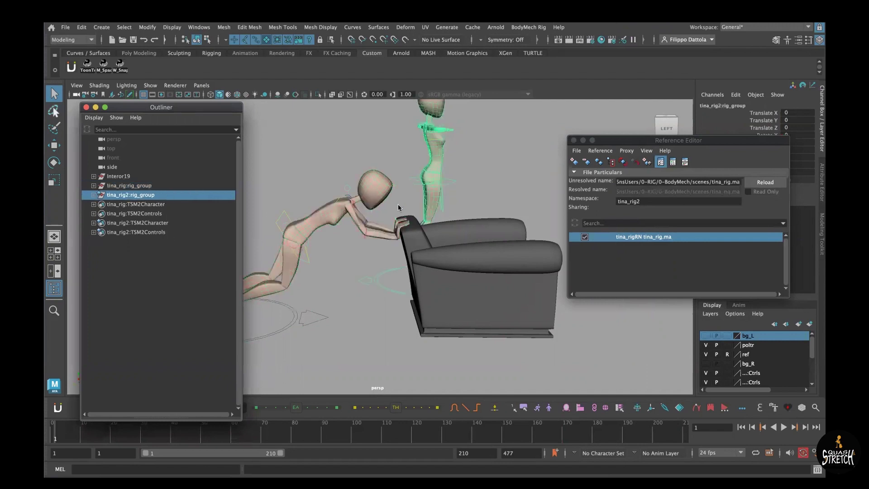
left_click(66, 27)
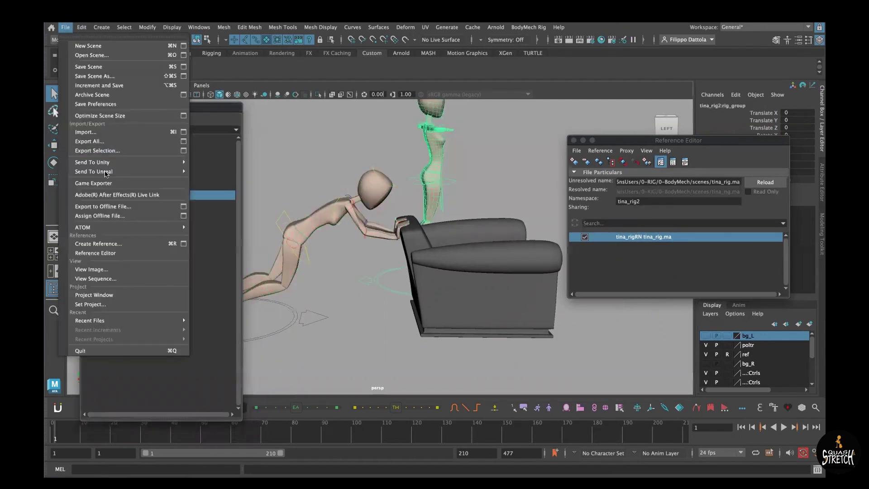
left_click(124, 132)
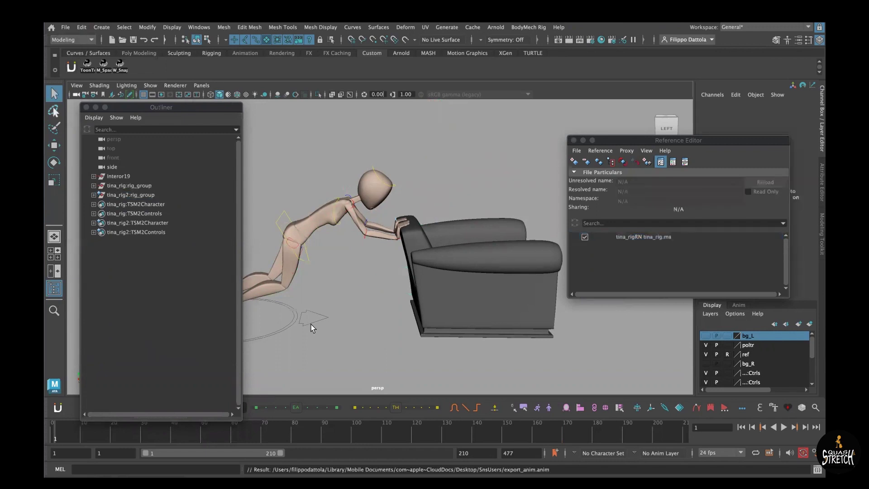
- Compare the two overlapping rig groups by selecting each in turn, and hide the original tina_rig:rig_group
left_click(152, 193)
left_click(151, 186)
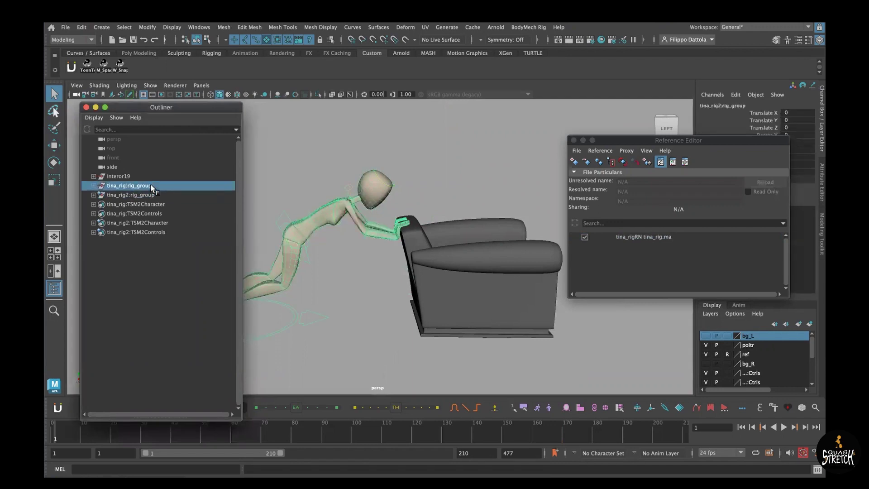
left_click(156, 193)
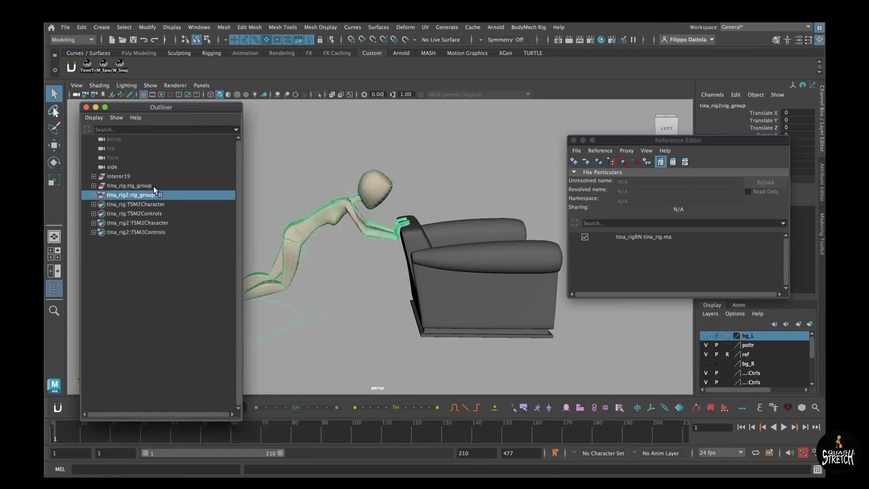
left_click(153, 186)
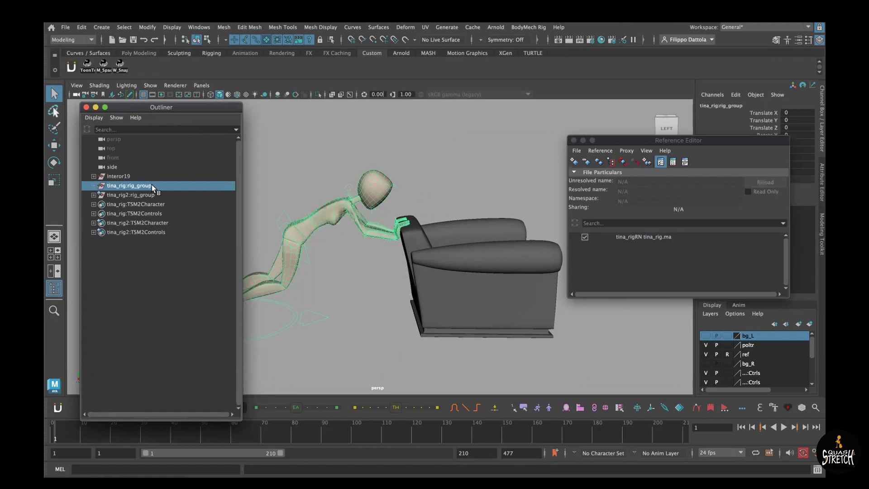
key("h")
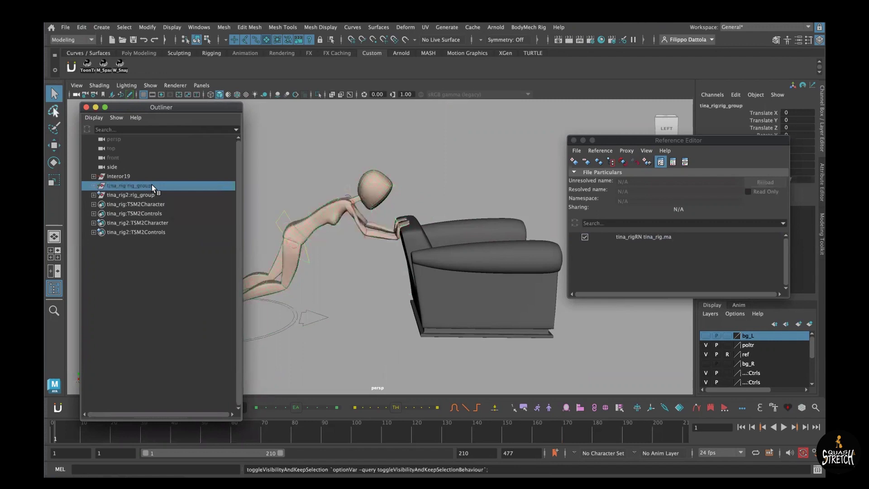
- Select tina_rig2:rig_group, check the namespace of the tina_rig.ma reference, and close the Reference Editor
left_click(164, 195)
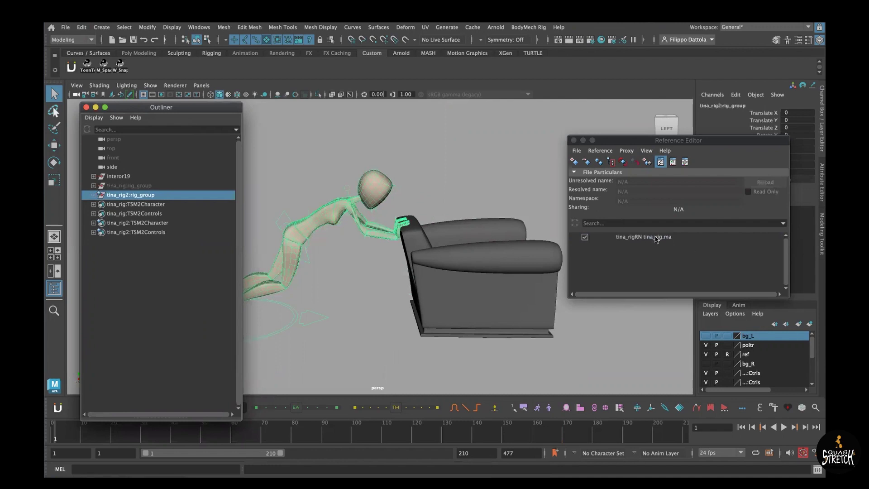
left_click(680, 235)
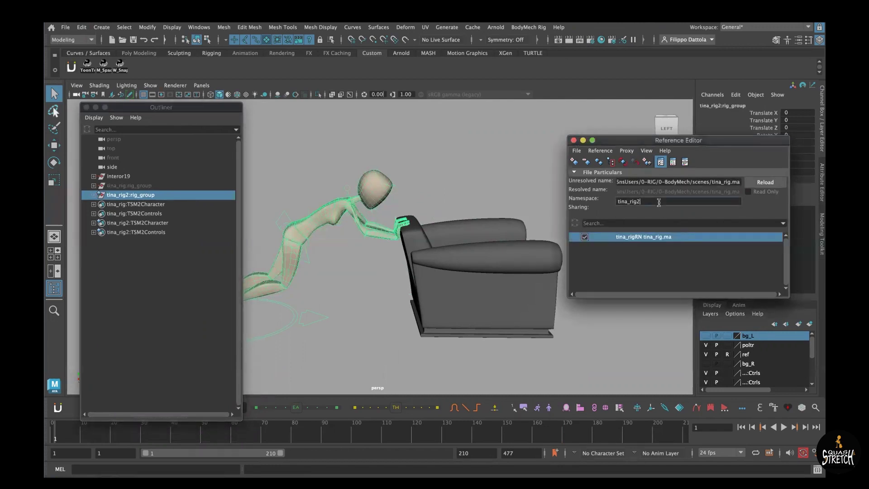
left_click(573, 140)
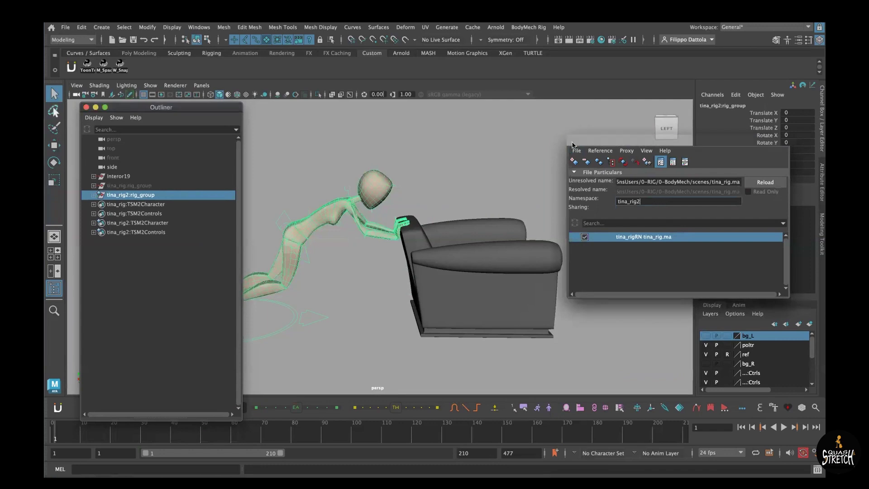
- Close the Outliner, play back the imported animation on tina_rig2, and return to the start of the timeline
mouse_move(574, 169)
left_mouse_down("alt")
mouse_move(548, 169)
mouse_move(569, 167)
left_mouse_up("alt")
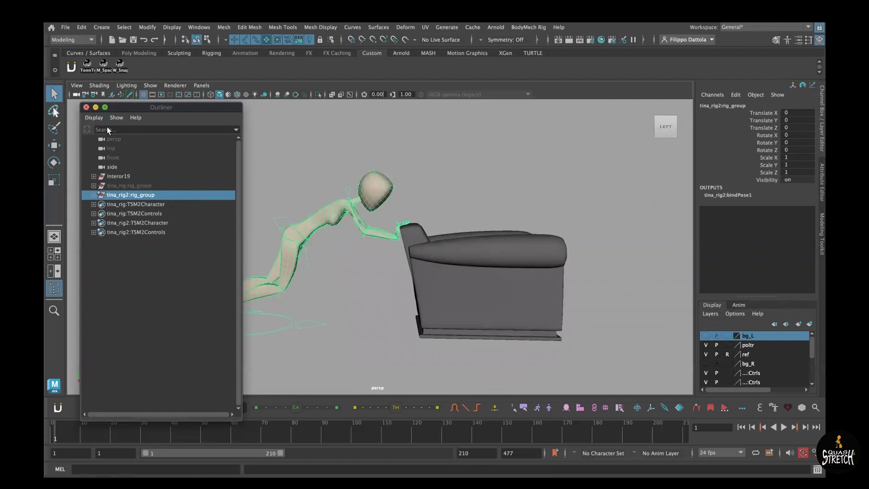
left_click(86, 107)
key("alt+v")
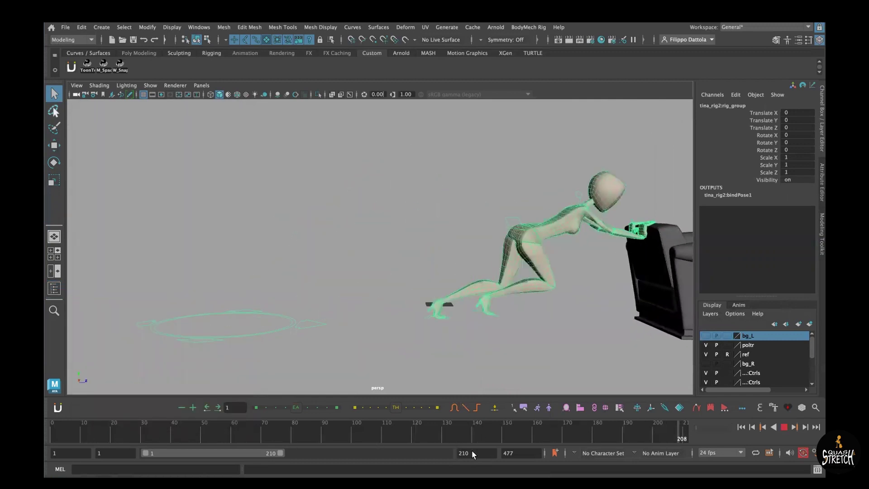
left_click(57, 430)
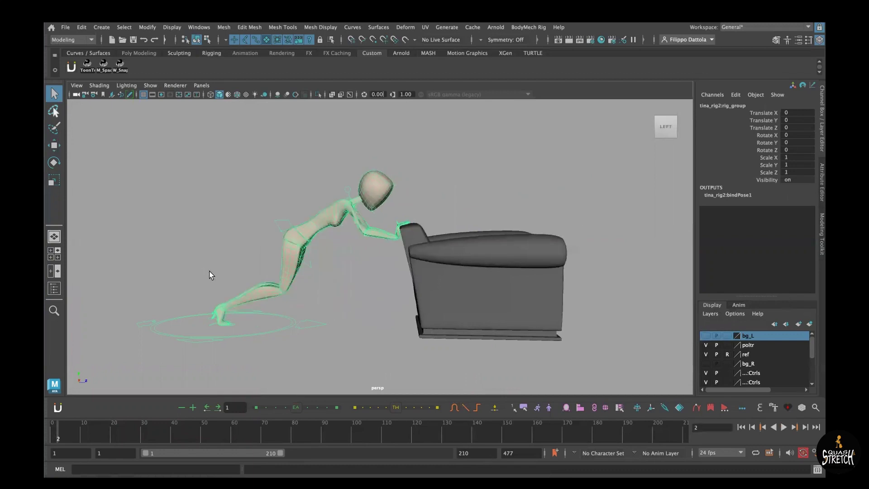
- Select the hidden tina_rig:rig_group in the Outliner and scrub the timeline back to its start to check the visible rig's animation
key("shift+o")
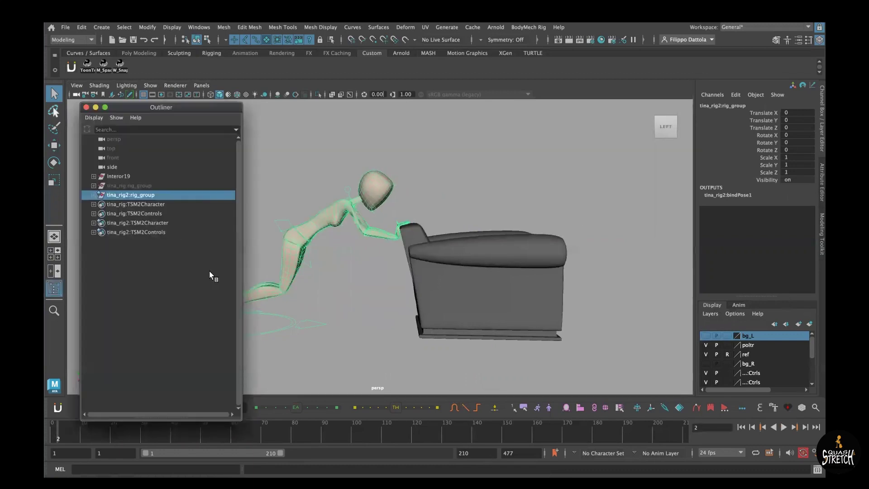
left_click(161, 186)
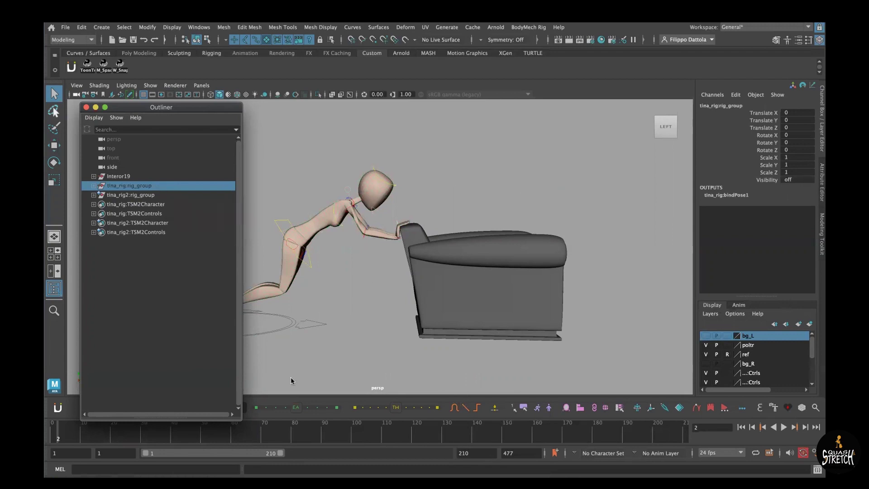
mouse_move(398, 430)
left_mouse_down()
mouse_move(625, 430)
mouse_move(53, 429)
left_mouse_up()
left_click(86, 107)
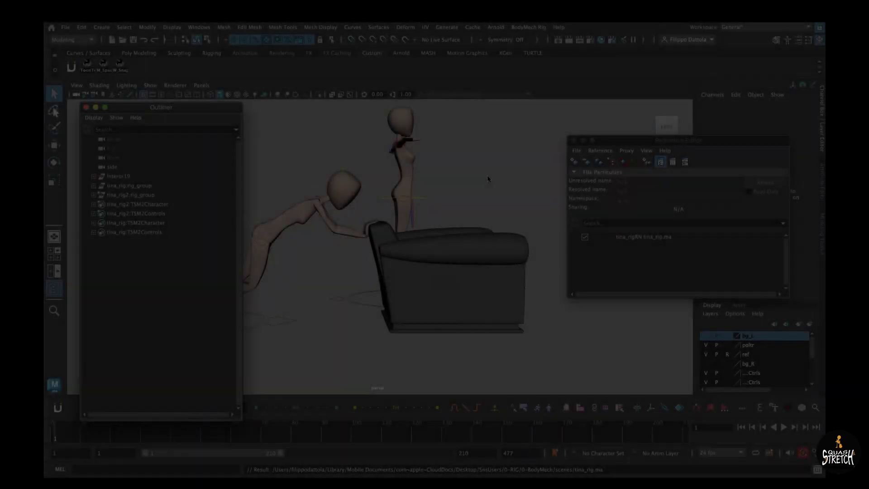
- Examine the animated and T-pose rigs around the chair, select tina_rig:rig_group, and close the Outliner
left_click_drag(477, 177, 370, 226, "alt")
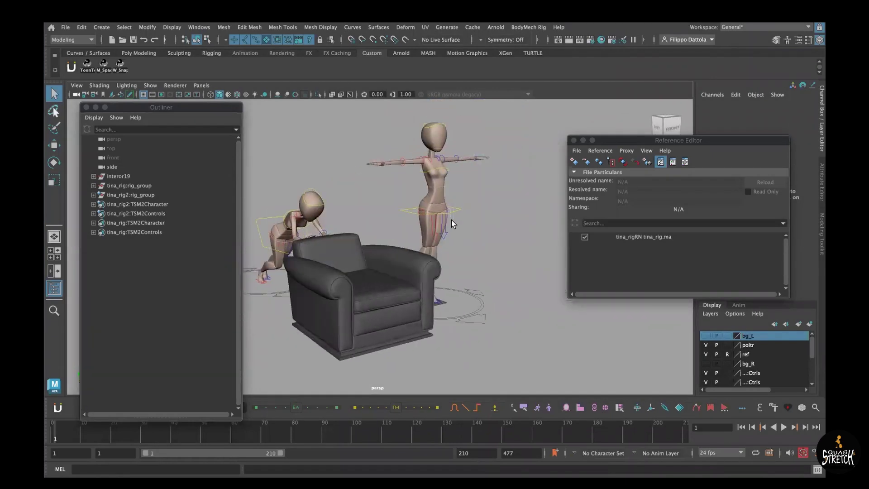
middle_click_drag(404, 211, 444, 194, "alt")
left_click_drag(363, 179, 397, 228)
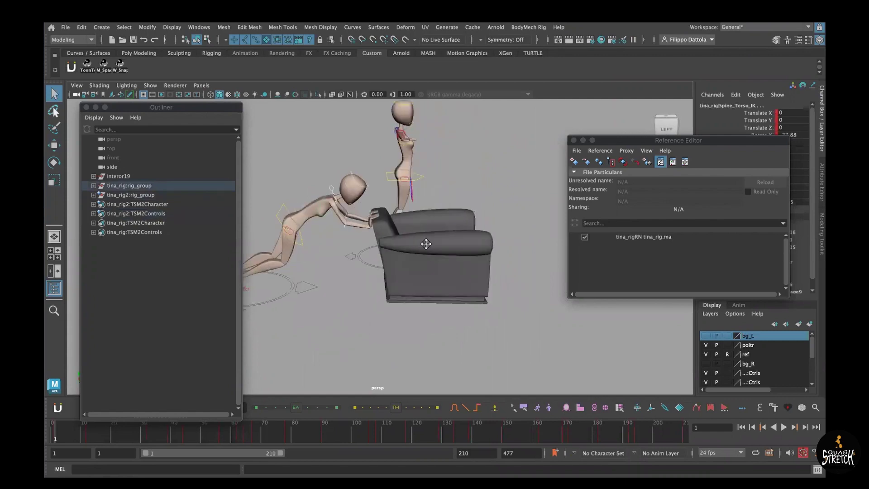
middle_click_drag(425, 244, 443, 262, "alt")
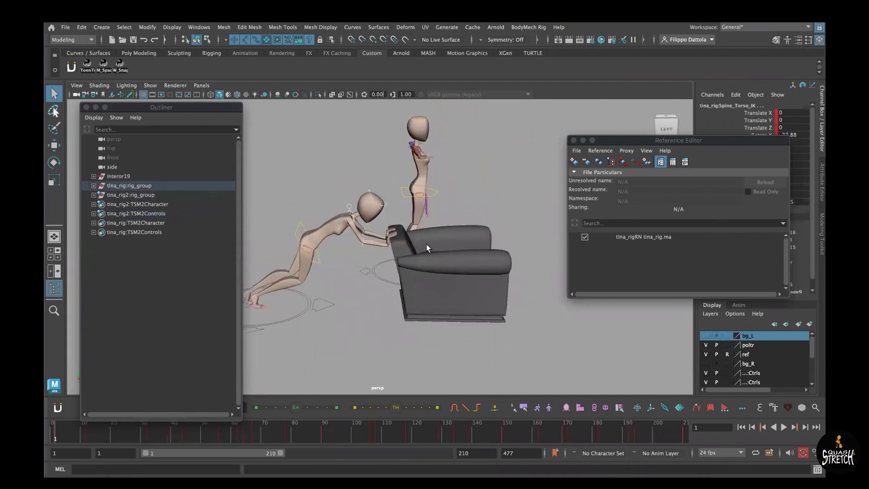
left_click(176, 186)
left_click(86, 107)
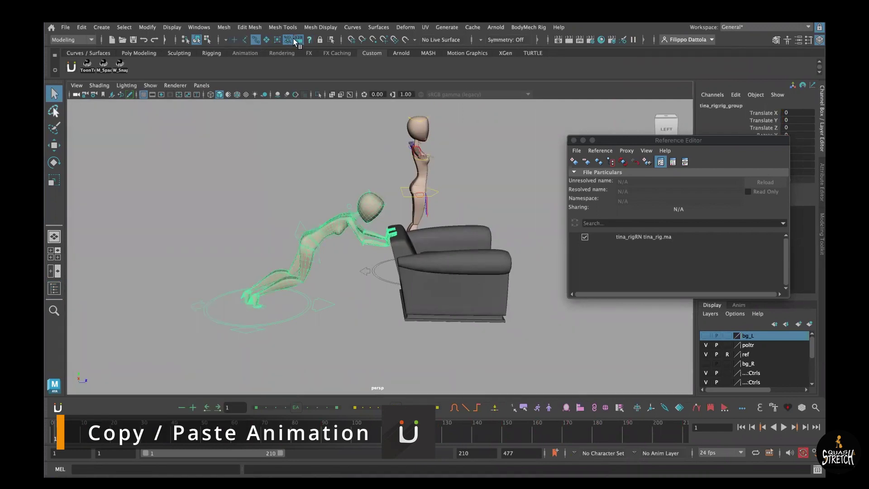
- From a top view, move the T-pose rig's tina_rig2:Character control along X, away from the chair
left_click_drag(349, 164, 324, 243, "alt")
left_click_drag(316, 224, 329, 229, "alt")
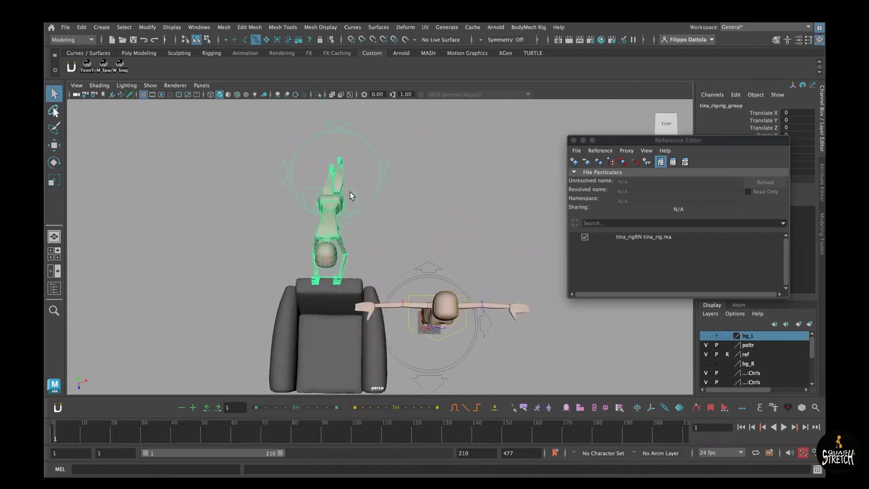
left_click(437, 271)
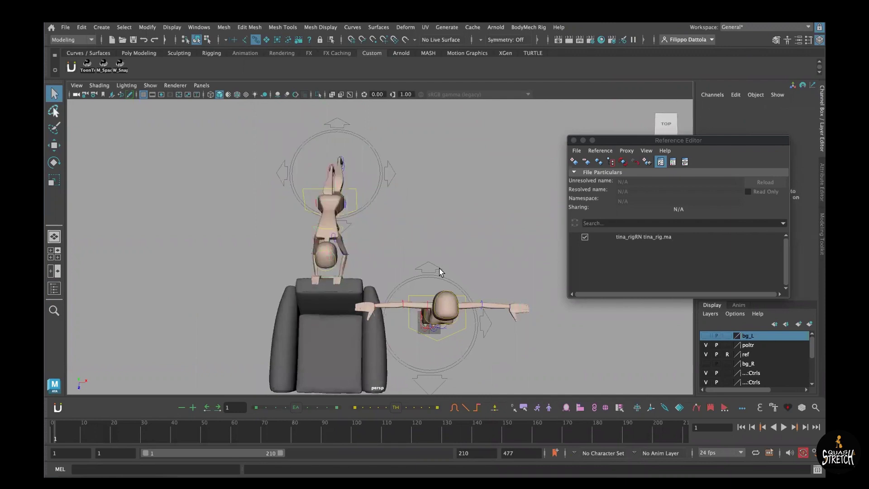
left_click(440, 272)
key("w")
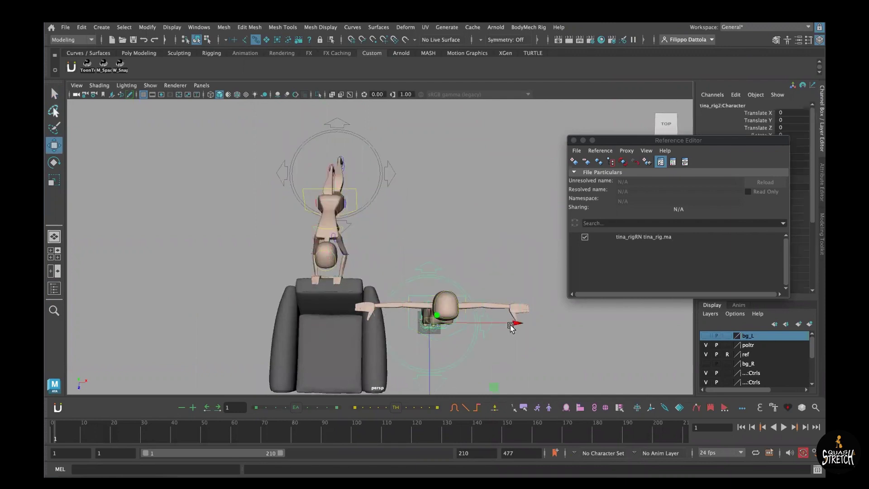
left_click_drag(512, 323, 592, 313)
- Select all controls of the animated tina_rig beside the chair and copy their animation with animBot
left_click_drag(262, 302, 394, 117)
left_click_drag(386, 275, 432, 304, "alt")
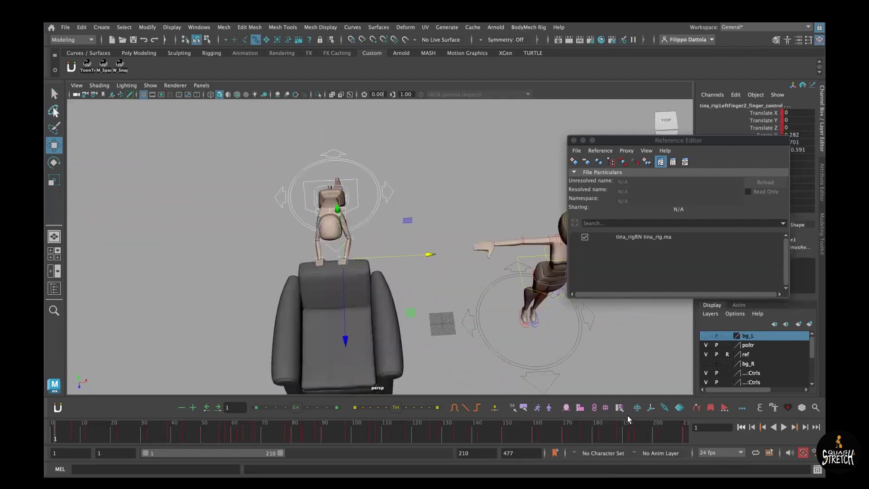
left_click(551, 414)
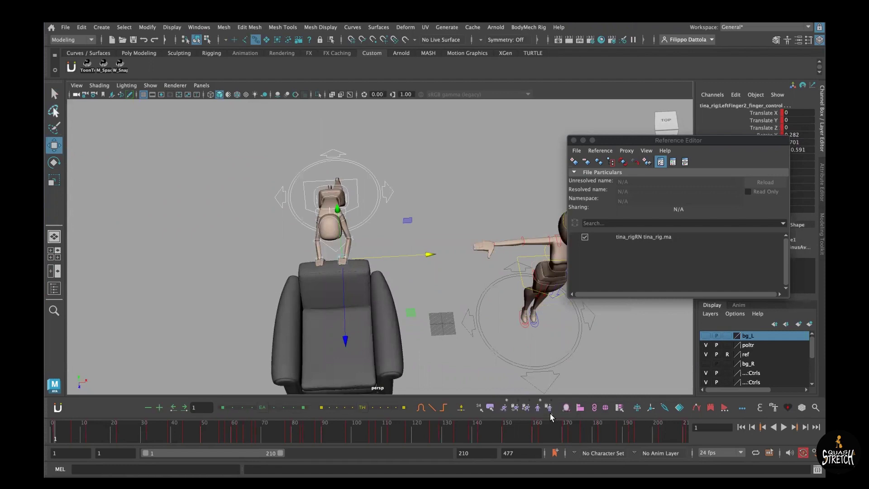
left_click(503, 409)
left_click(504, 409)
- Select all controls of the T-pose tina_rig2 and paste the copied animation onto them
left_click_drag(399, 315, 344, 303, "alt")
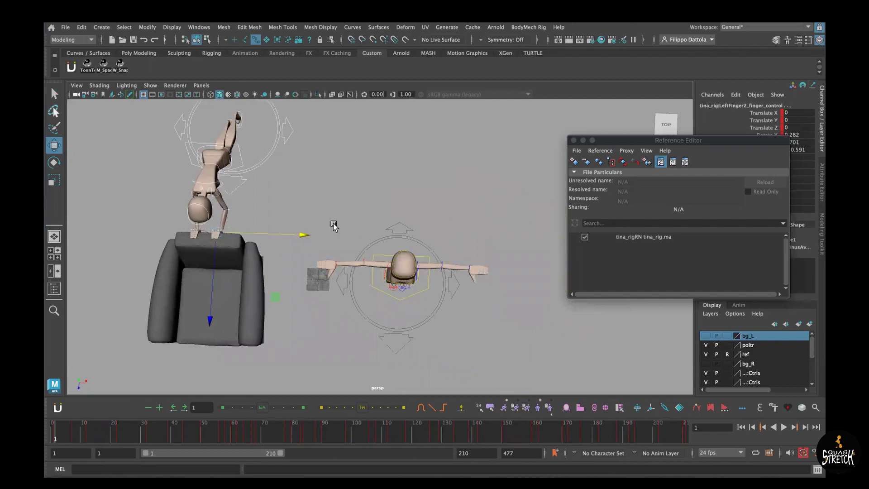
left_click_drag(311, 186, 494, 372)
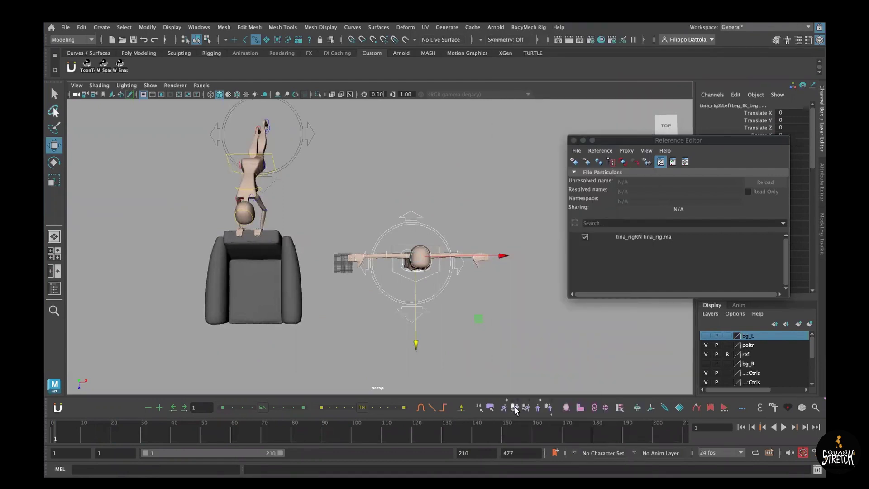
left_click(514, 407)
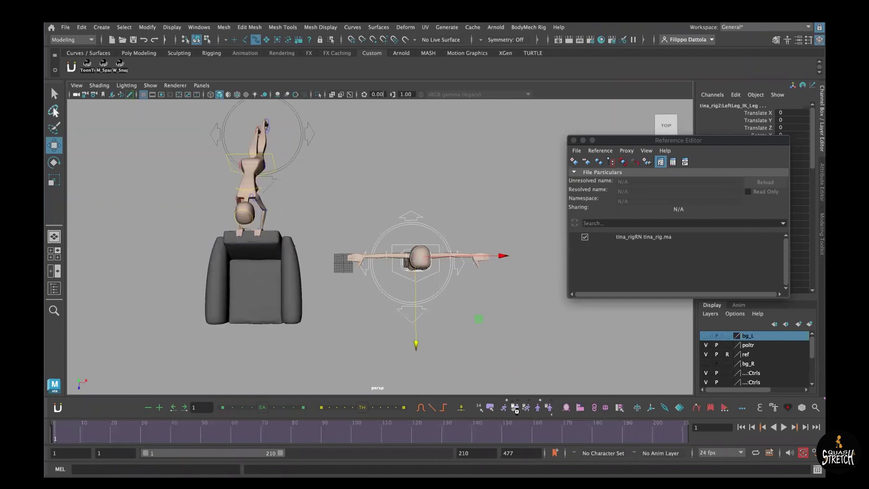
left_click_drag(361, 324, 448, 264, "alt")
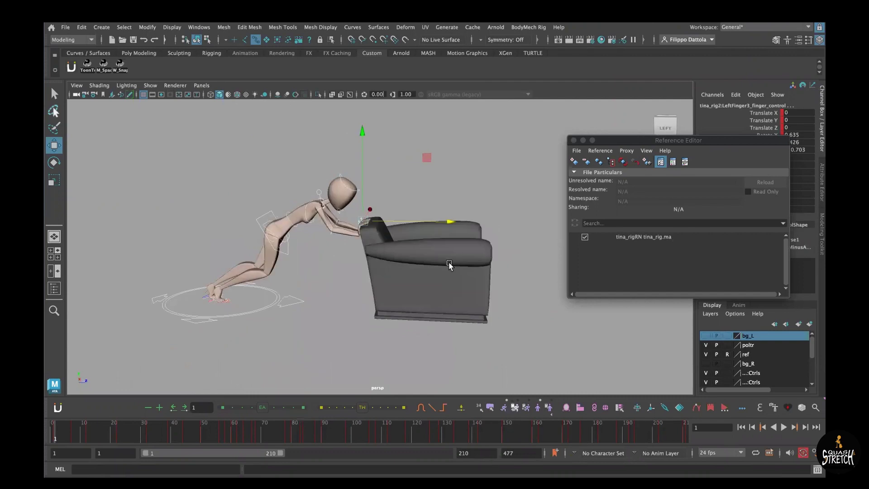
- Compare the two overlapping rig groups in the Outliner, hide the original tina_rig:rig_group, and close the Outliner
key("shift+o")
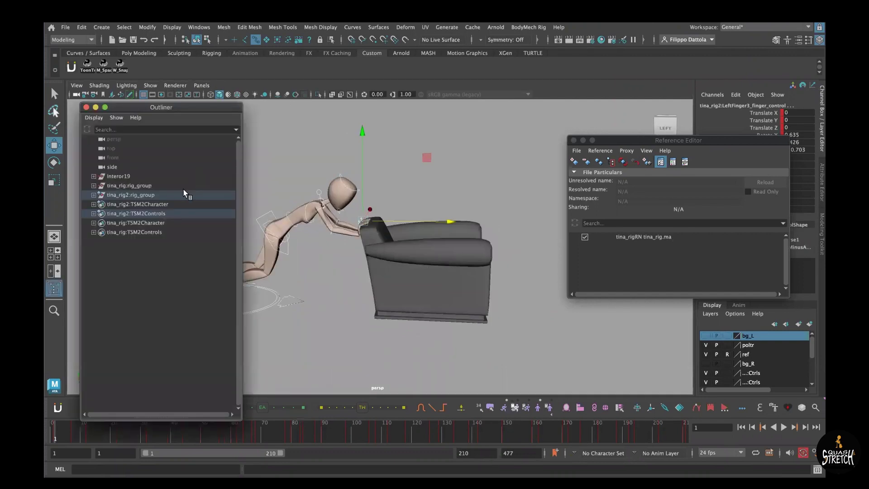
left_click(184, 188)
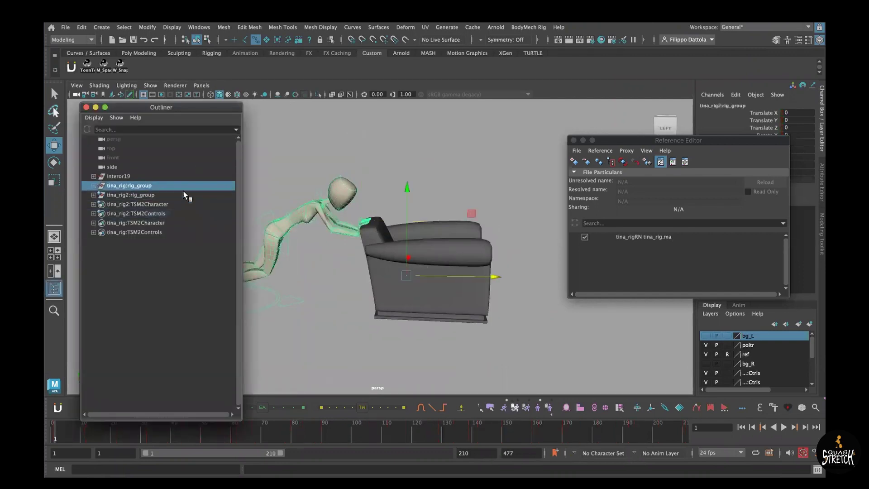
left_click(184, 194)
left_click(182, 186)
key("h")
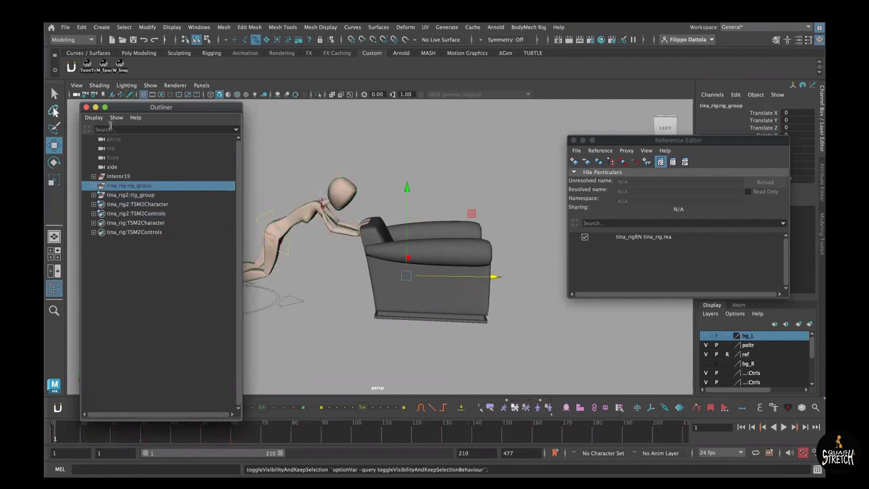
left_click(86, 108)
- Play back the pasted animation on tina_rig2 and return to the first frame
middle_click_drag(338, 211, 356, 203, "alt")
key("alt+v")
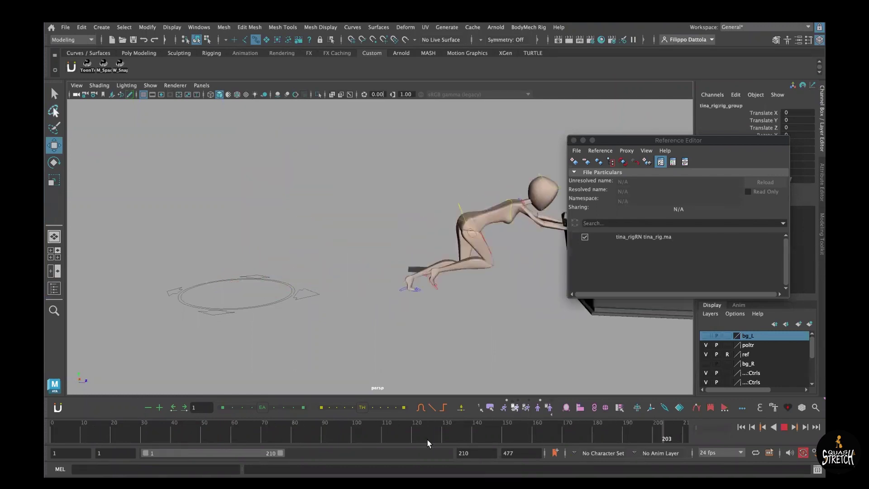
key("alt+shift+v")
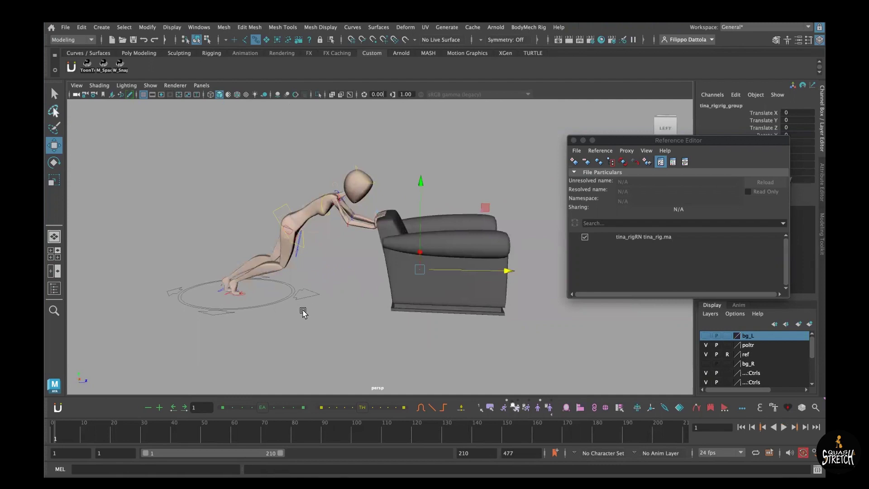
left_click_drag(325, 329, 320, 334, "alt")
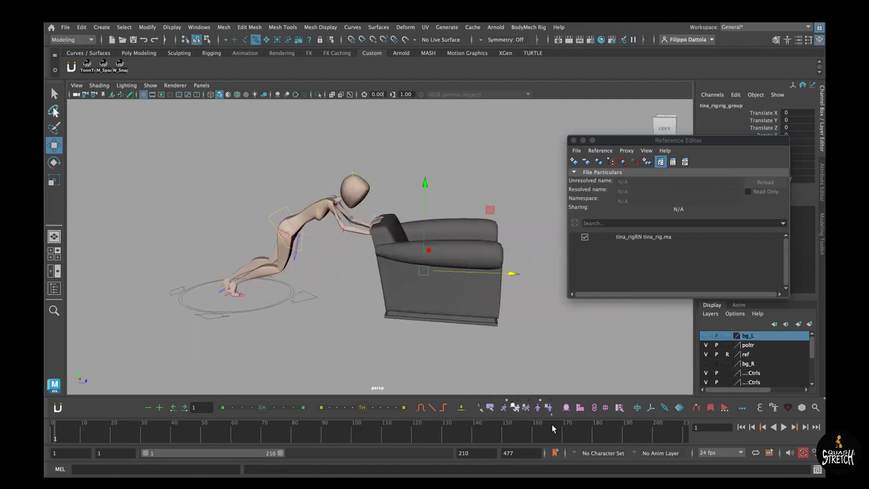
- Check the namespace of the tina_rig.ma reference and select tina_rig:rig_group in the Outliner
left_click(514, 409)
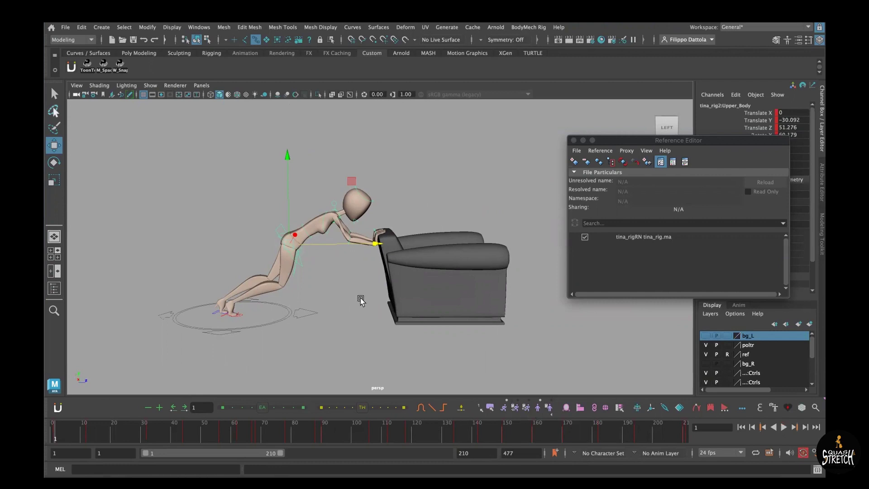
left_click(645, 236)
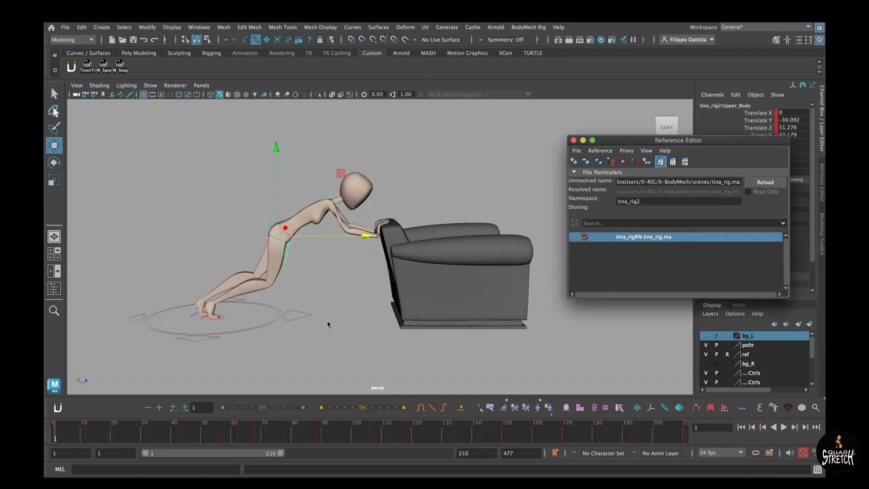
key("shift+o")
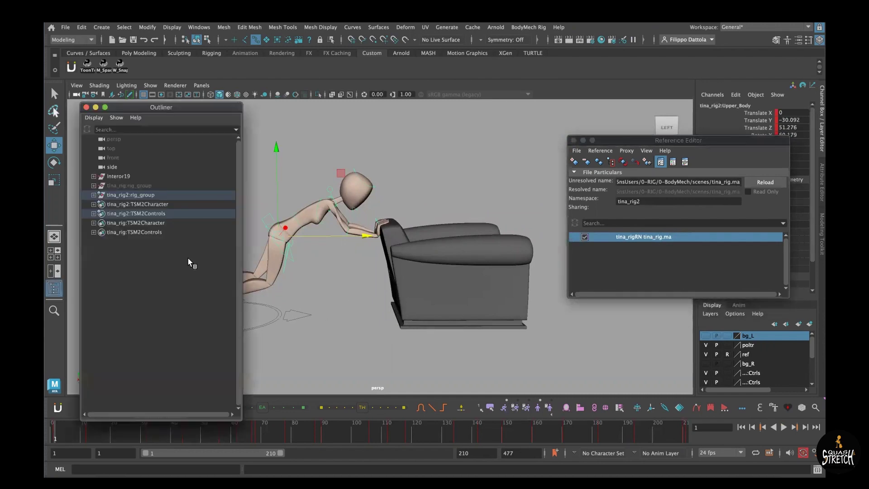
left_click(185, 186)
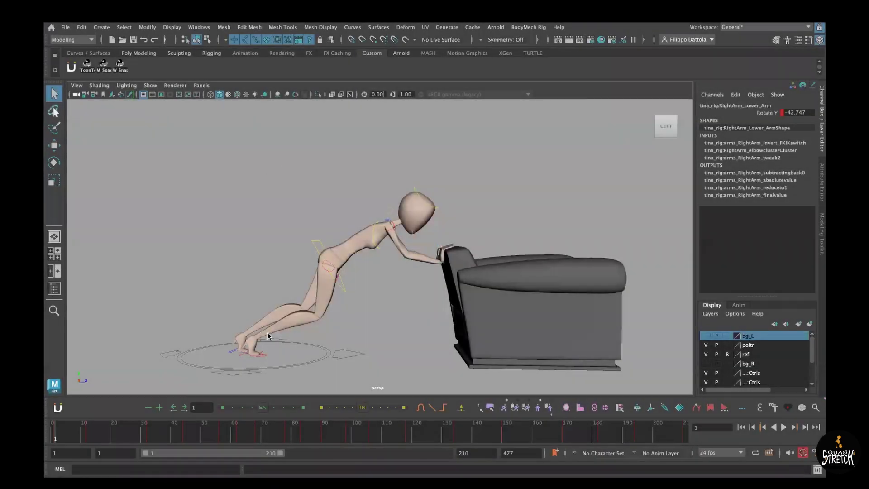
- Examine Tina's pose pushing against the armchair at the first frame and check the available BodyMech Rig commands
scroll(410, 320, "up", 2)
scroll(410, 320, "up", 3)
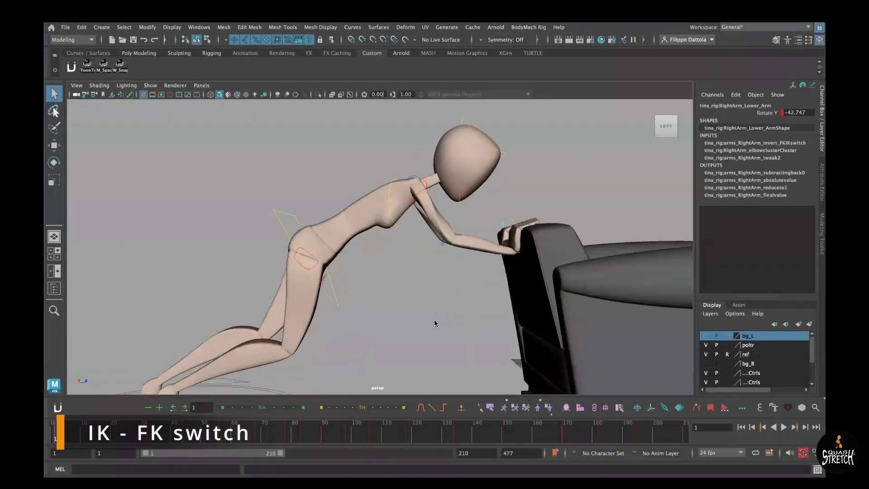
middle_click_drag(435, 321, 411, 318, "alt")
mouse_move(412, 318)
left_mouse_down("alt")
mouse_move(410, 330)
mouse_move(415, 321)
left_mouse_up("alt")
scroll(402, 307, "down", 5)
middle_click_drag(378, 270, 368, 240, "alt")
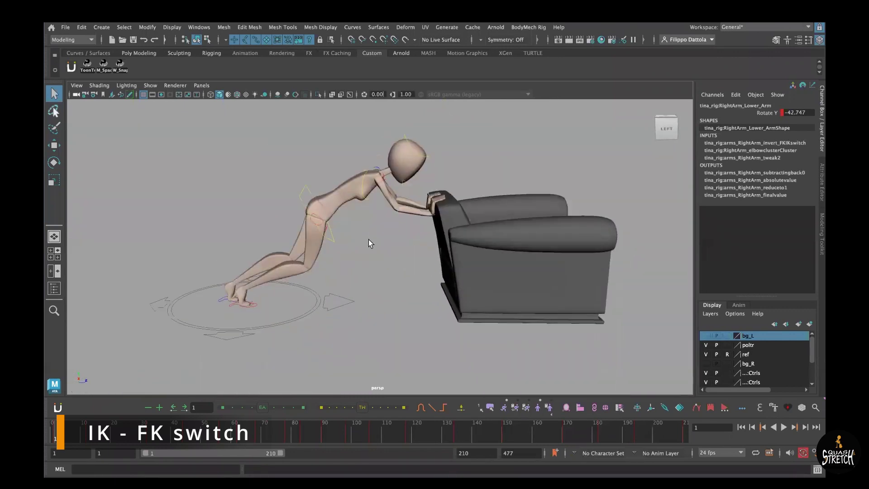
left_click_drag(377, 263, 374, 276, "alt")
scroll(396, 296, "up", 2)
right_click_drag(397, 296, 396, 301, "alt")
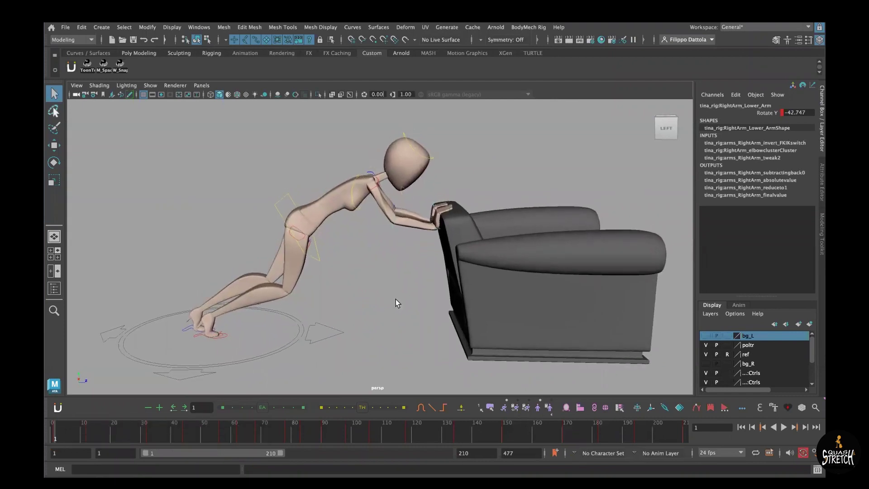
left_click_drag(408, 268, 408, 268, "alt")
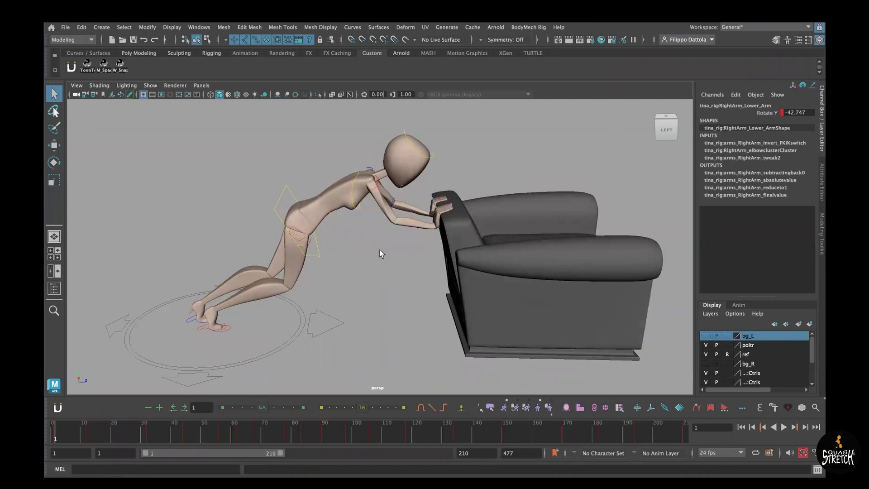
left_click_drag(408, 254, 413, 246, "alt")
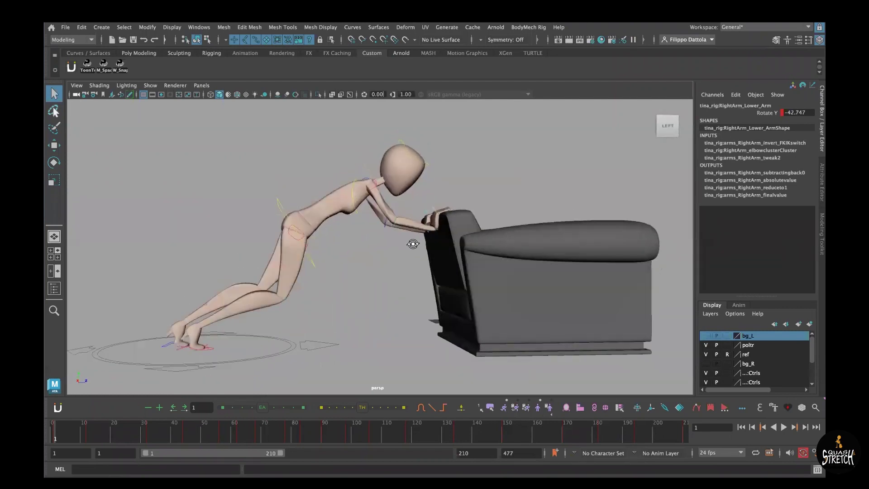
left_click(539, 28)
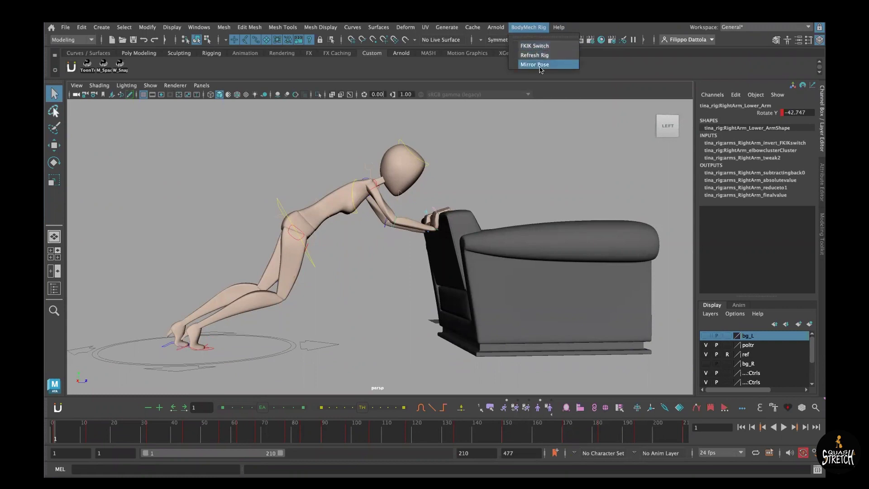
left_click_drag(520, 172, 522, 181, "alt")
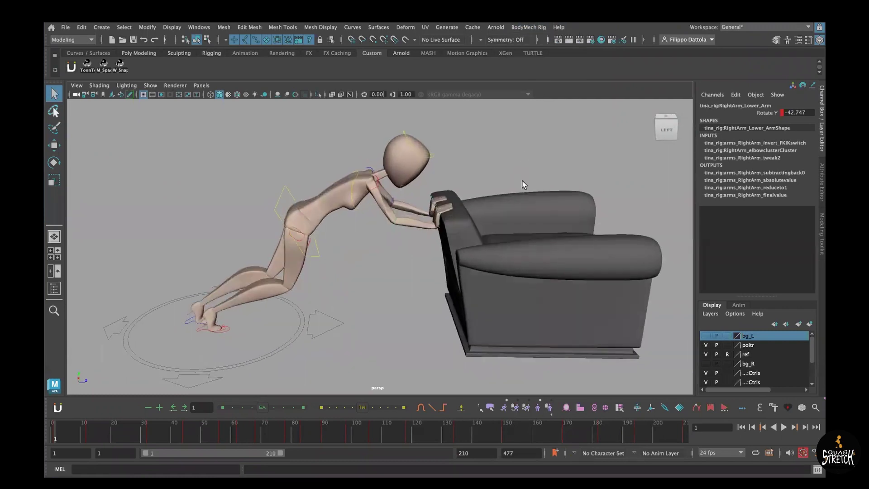
- Select Tina's right hand control and examine from several angles how both hands rest on the armchair's back
right_click_drag(522, 181, 576, 240, "alt")
left_click_drag(576, 240, 419, 254, "alt")
left_click(419, 231)
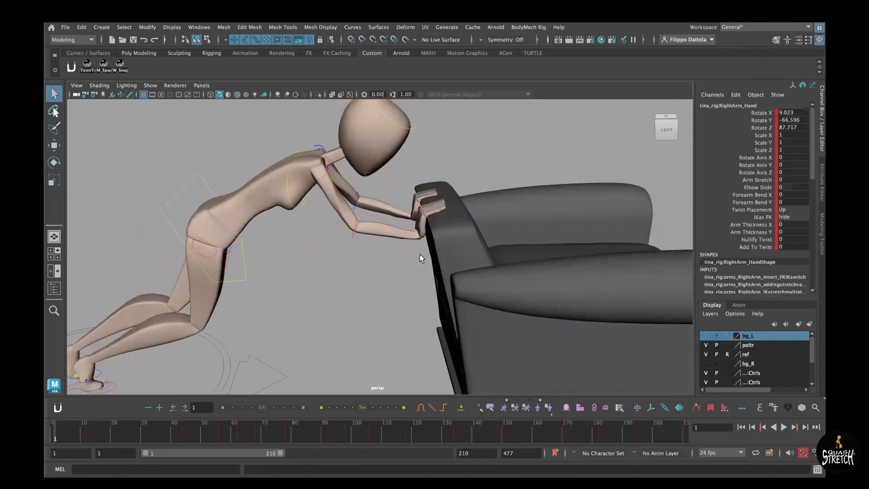
left_click_drag(384, 290, 628, 180, "alt")
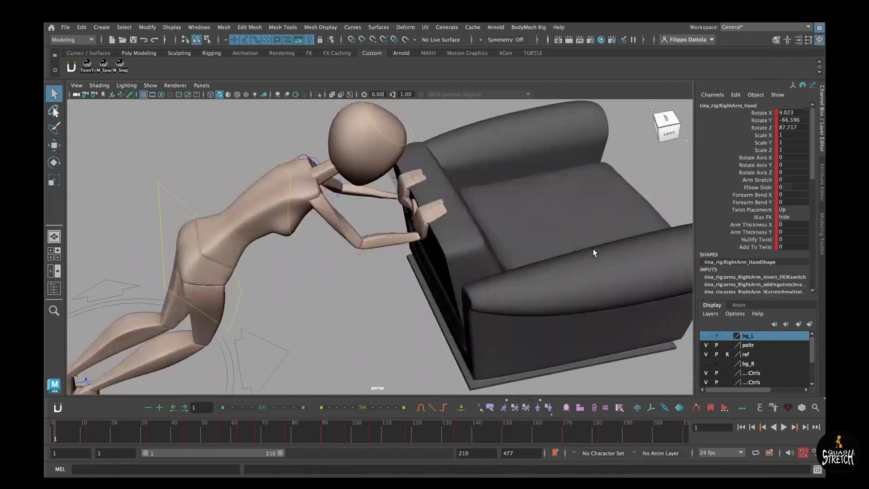
left_click_drag(87, 436, 52, 430)
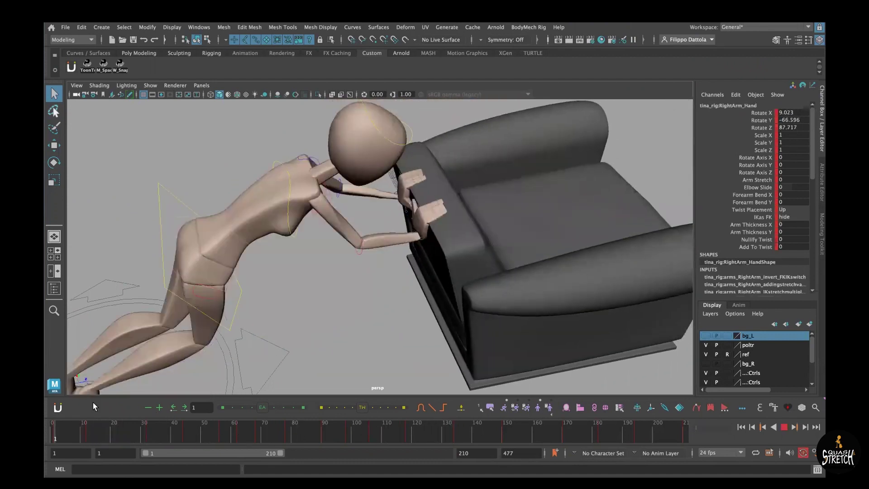
left_click_drag(380, 267, 366, 259, "alt")
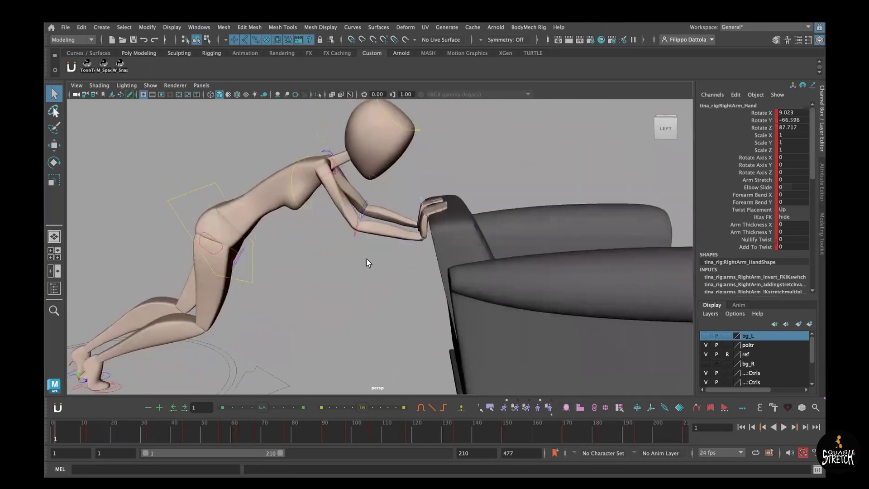
left_click_drag(440, 246, 432, 271, "alt")
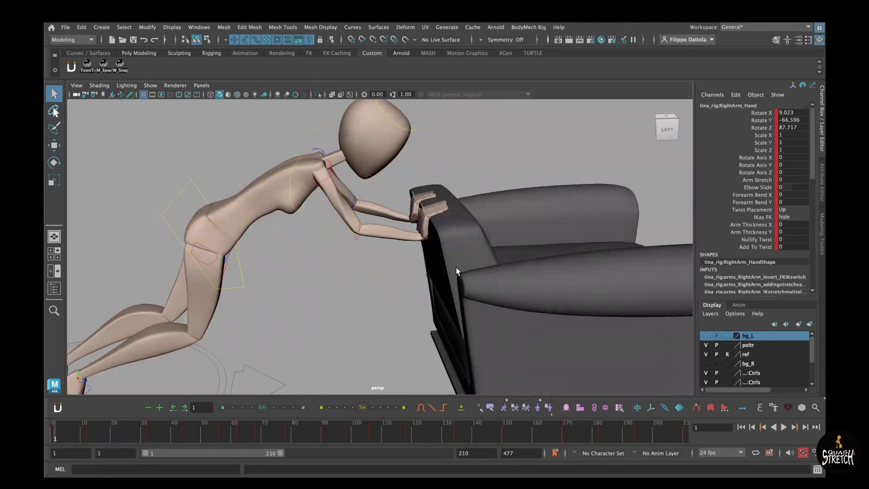
scroll(431, 307, "down", 5)
left_click_drag(428, 286, 417, 265, "alt")
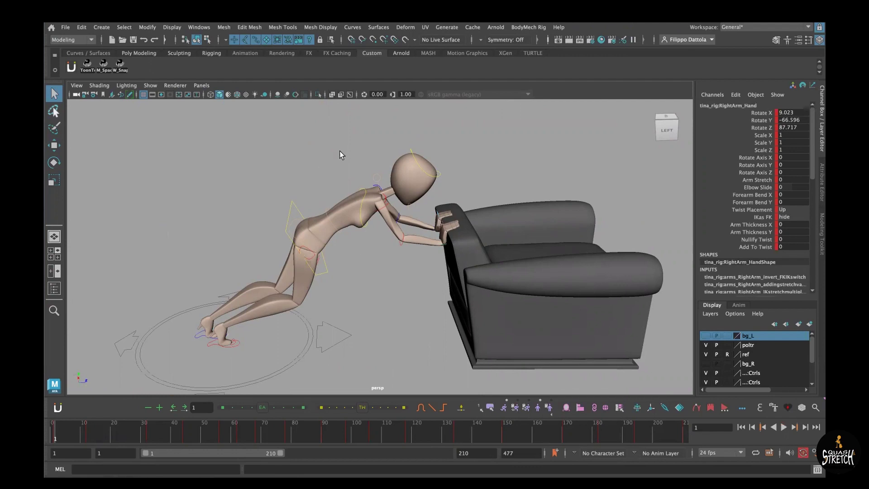
- Create a locator and reselect Tina's right hand control
key("space")
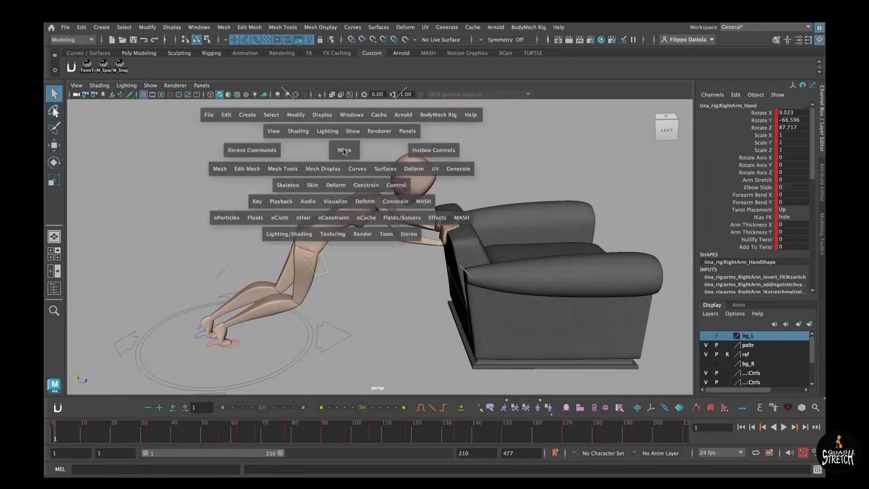
left_click(238, 117)
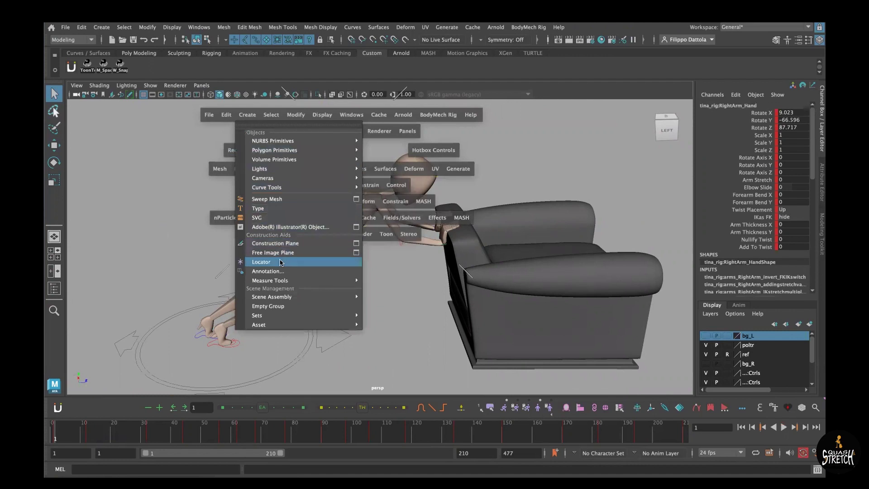
left_click(280, 262)
mouse_move(431, 281)
left_mouse_down("alt")
mouse_move(459, 282)
mouse_move(439, 281)
left_mouse_up("alt")
right_click_drag(486, 313, 500, 271, "alt")
left_click_drag(499, 271, 485, 275, "alt")
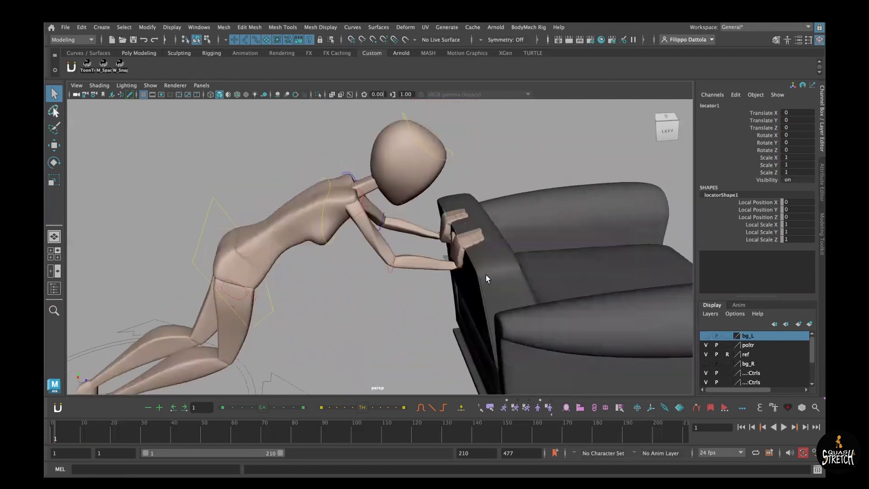
left_click(458, 267)
left_click(456, 267)
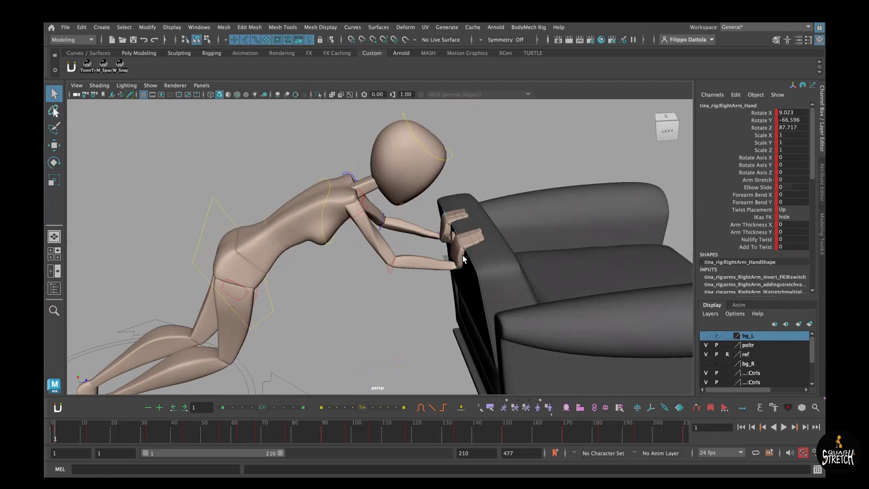
left_click_drag(463, 258, 481, 283, "alt")
scroll(469, 254, "down", 4)
middle_click_drag(464, 239, 490, 221, "alt")
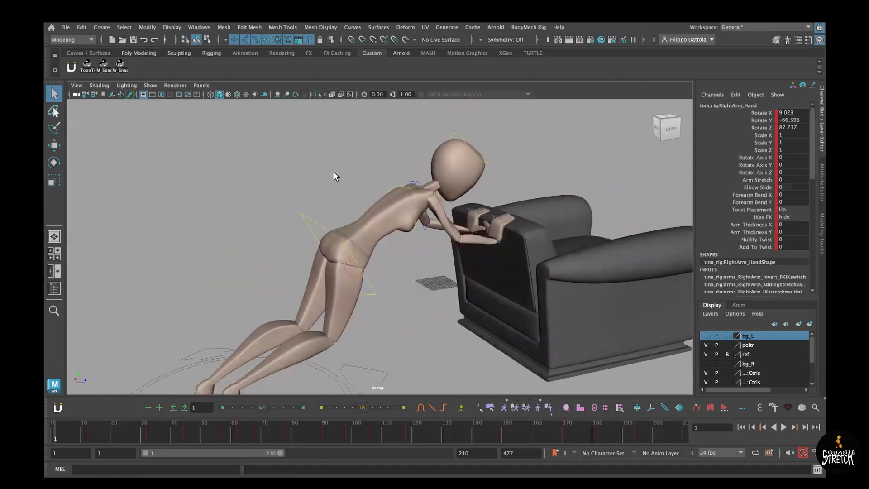
- Turn on locator display in the viewport and select locator1 in the Outliner with the Move tool
left_click(151, 85)
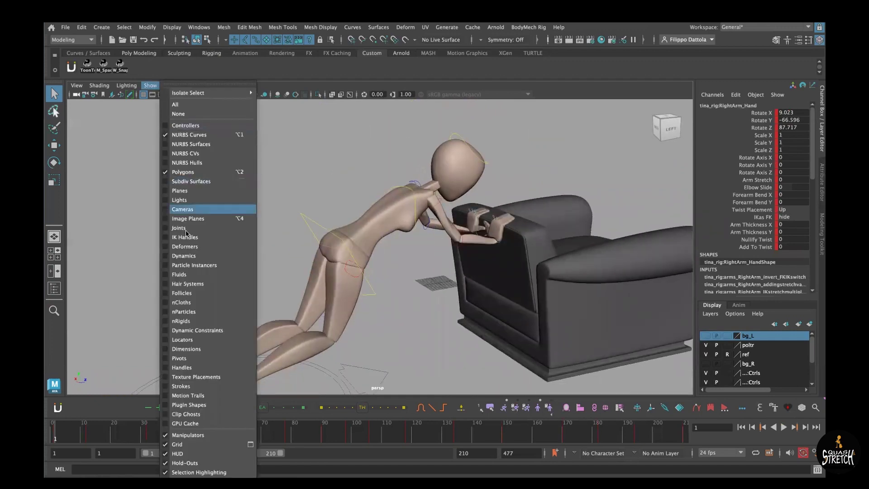
left_click(199, 330)
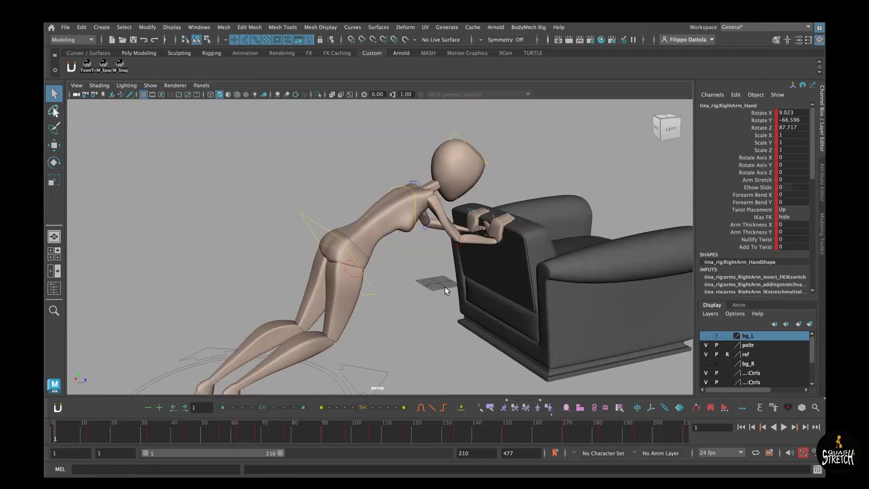
key("shift+o")
left_click(142, 175)
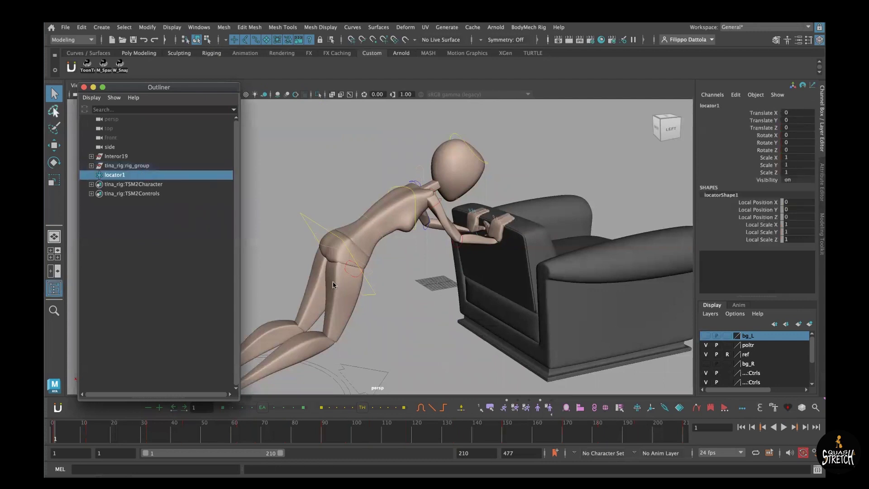
key("w")
mouse_move(445, 312)
left_mouse_down("alt")
mouse_move(471, 316)
mouse_move(449, 309)
left_mouse_up("alt")
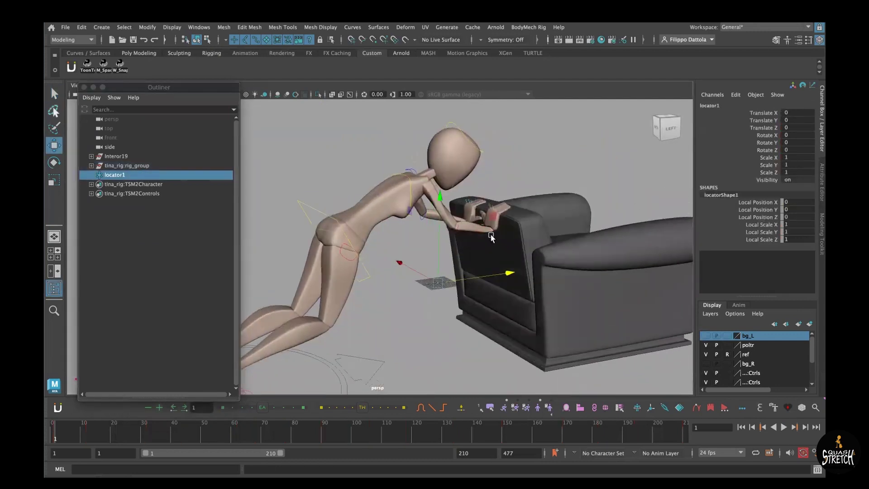
- Select the right hand control together with locator1 and snap the locator to the hand using the custom snap tool
right_click_drag(490, 233, 543, 298, "alt")
left_click_drag(543, 299, 524, 275, "alt")
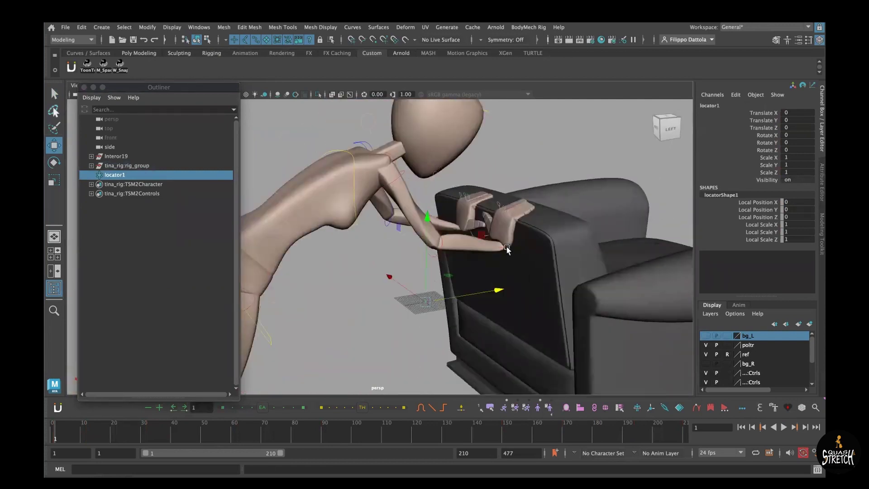
left_click(510, 257)
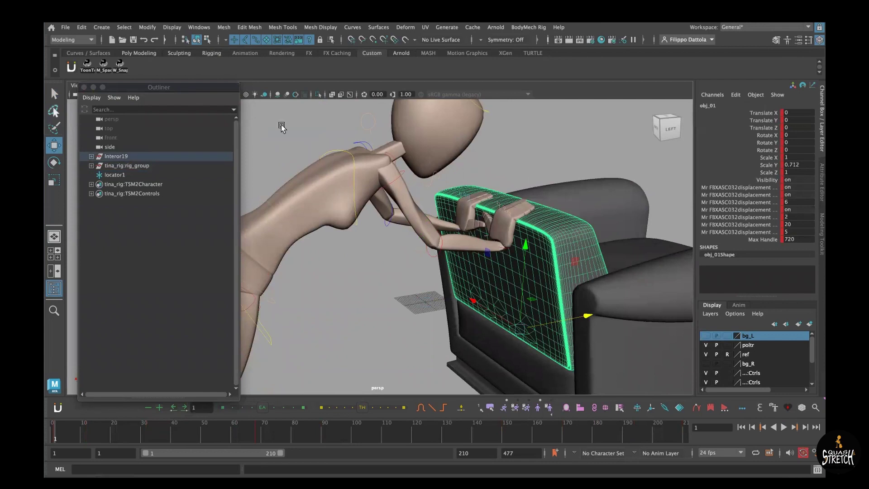
left_click(288, 101)
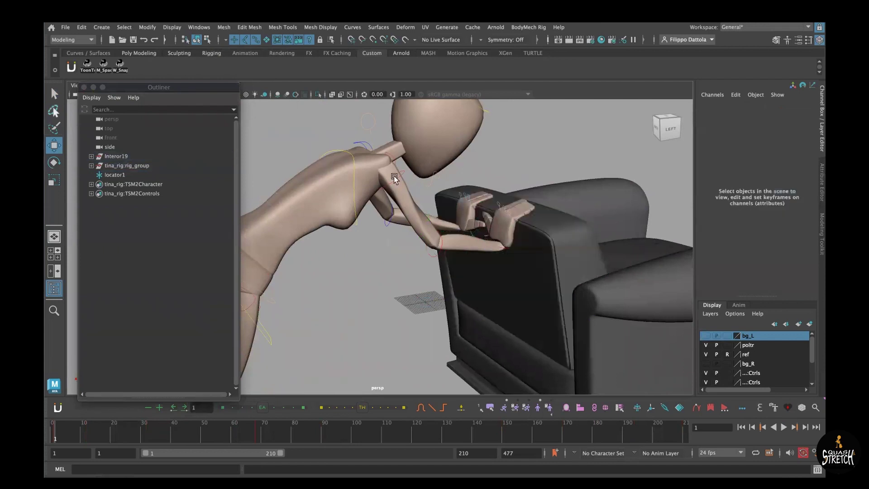
left_click(502, 247)
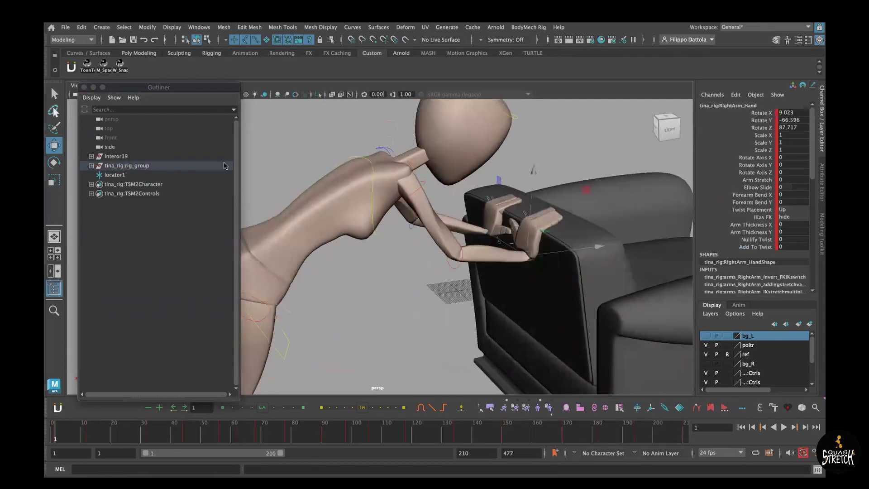
left_click_drag(426, 299, 427, 300, "alt")
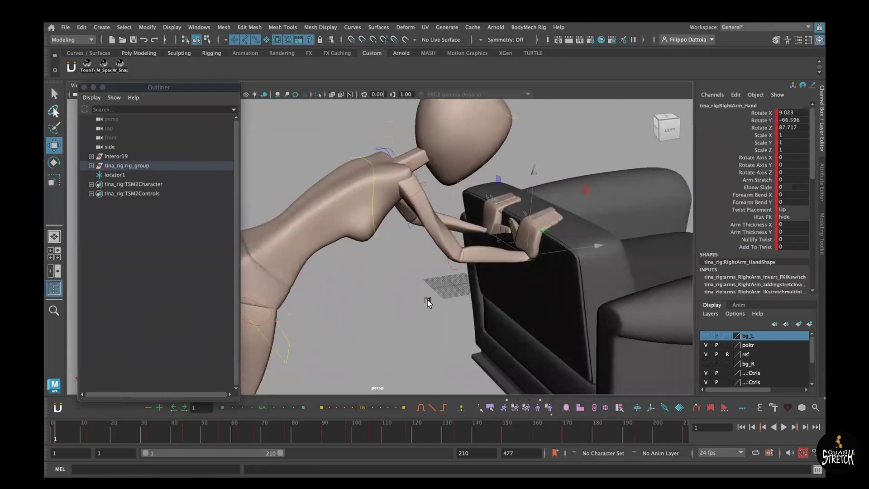
left_click(136, 176)
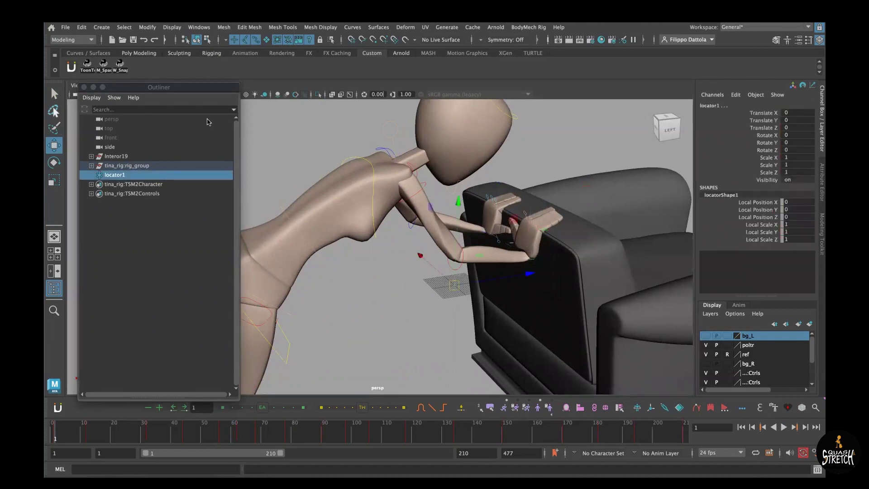
left_click(118, 64)
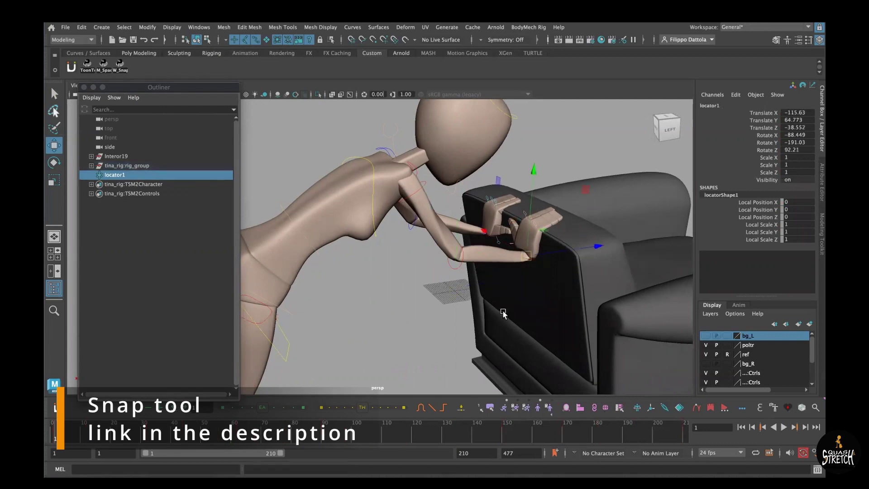
- Inspect the snapped locator's placement at the right wrist
key("alt+2")
left_click_drag(515, 302, 510, 301, "alt")
right_click_drag(511, 301, 594, 365, "alt")
middle_click_drag(594, 364, 555, 283, "alt")
mouse_move(555, 285)
left_mouse_down("alt")
mouse_move(539, 308)
mouse_move(526, 293)
mouse_move(561, 345)
mouse_move(541, 316)
mouse_move(558, 318)
mouse_move(564, 328)
mouse_move(518, 320)
left_mouse_up("alt")
scroll(497, 271, "down", 5)
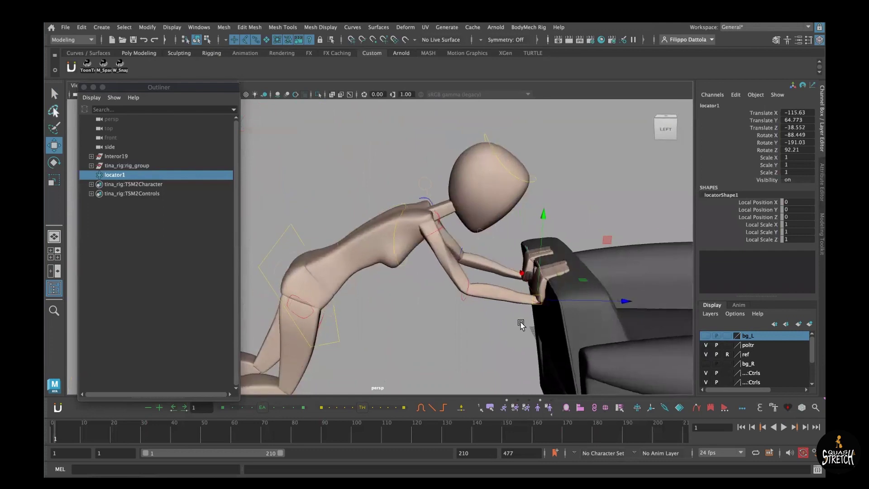
- Cut the keys from the Upper_Body control's Right Arm FKIK channel and set the channel to 1
left_click(413, 315)
left_click_drag(332, 334, 364, 348)
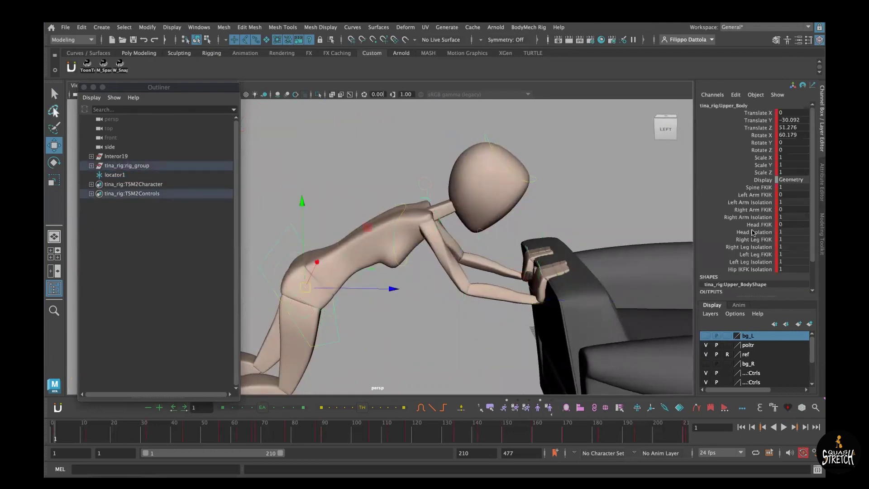
left_click(746, 210)
right_click(747, 209)
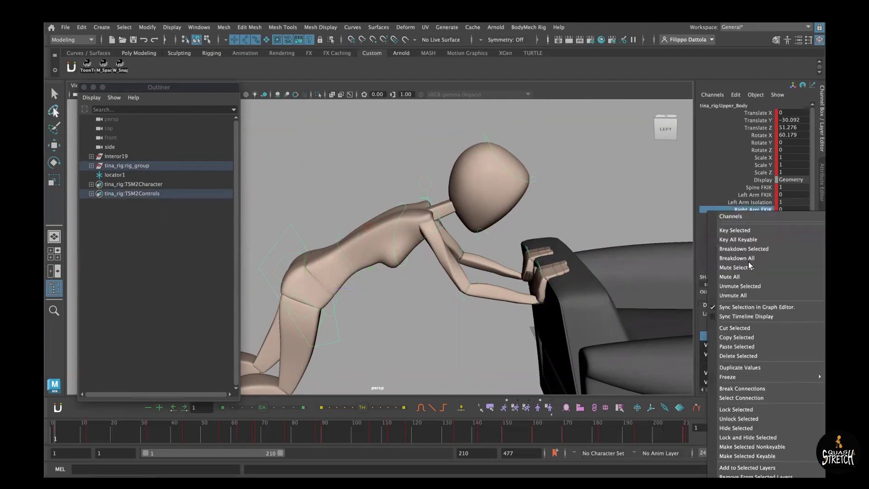
left_click(749, 327)
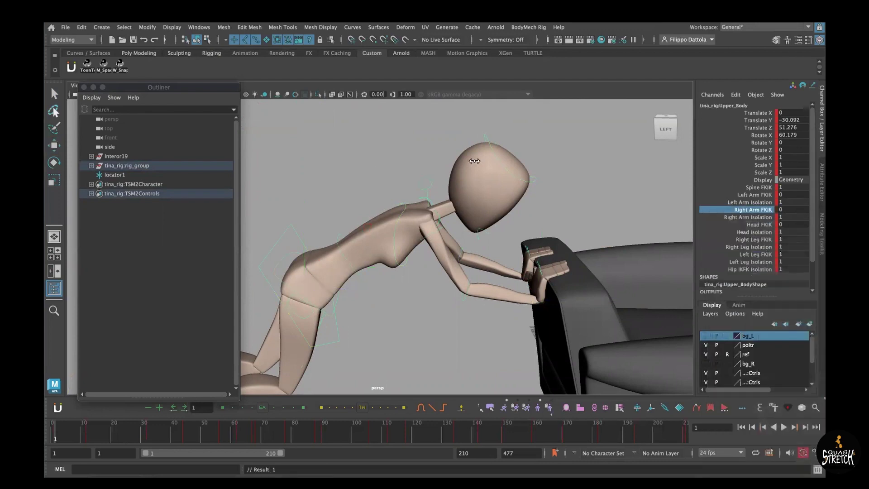
middle_click_drag(474, 161, 541, 170)
- Examine the right arm's pose in IK mode relative to the sofa backrest and the snapped locator
right_click_drag(605, 286, 507, 197, "alt")
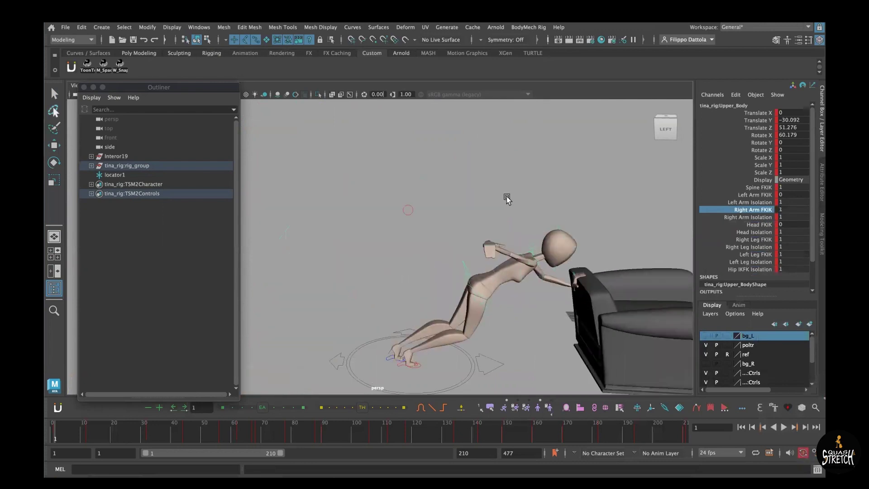
left_click(524, 28)
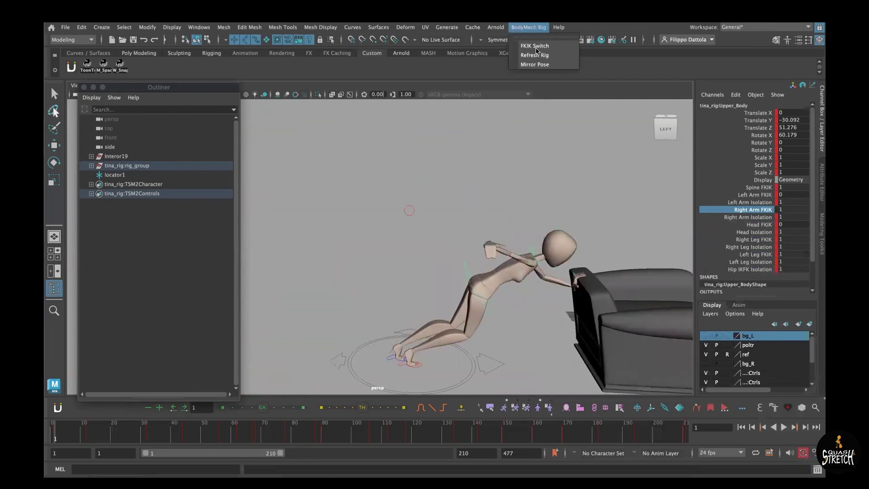
left_click(562, 92)
left_click_drag(516, 285, 500, 264, "alt")
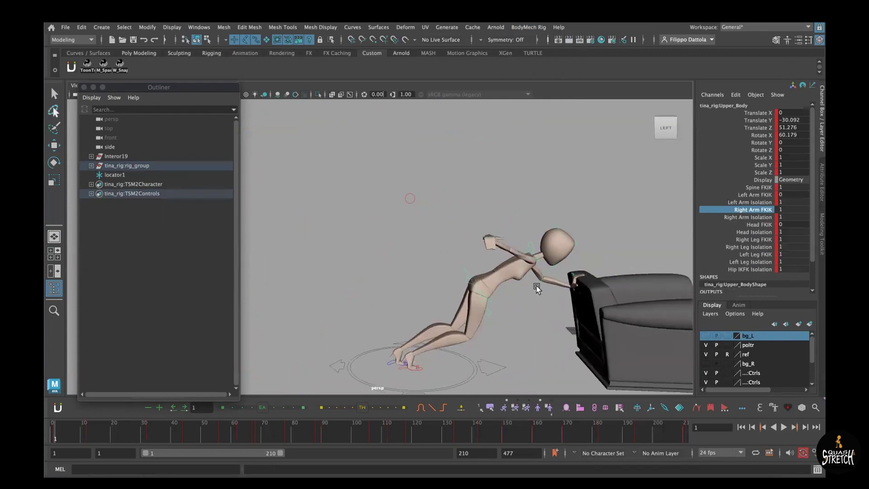
middle_click_drag(536, 286, 495, 274, "alt")
left_click_drag(494, 273, 532, 235, "alt")
left_click_drag(467, 185, 463, 184, "alt")
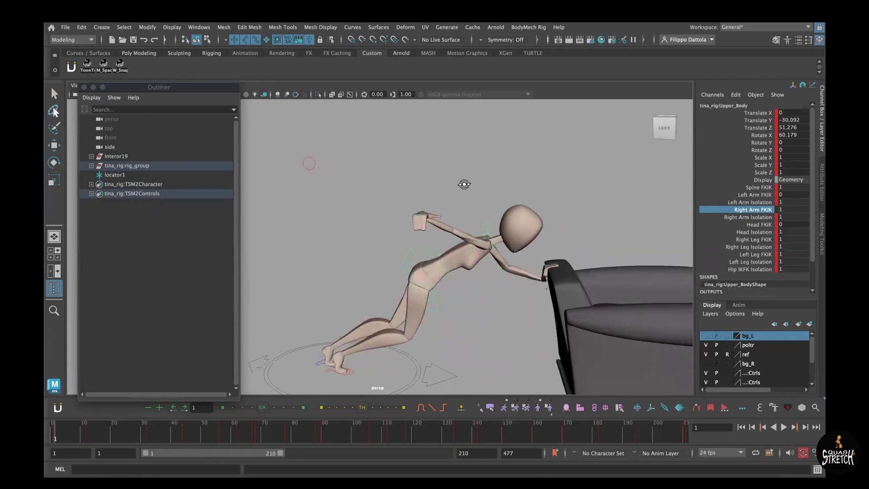
left_click_drag(547, 283, 483, 256, "alt")
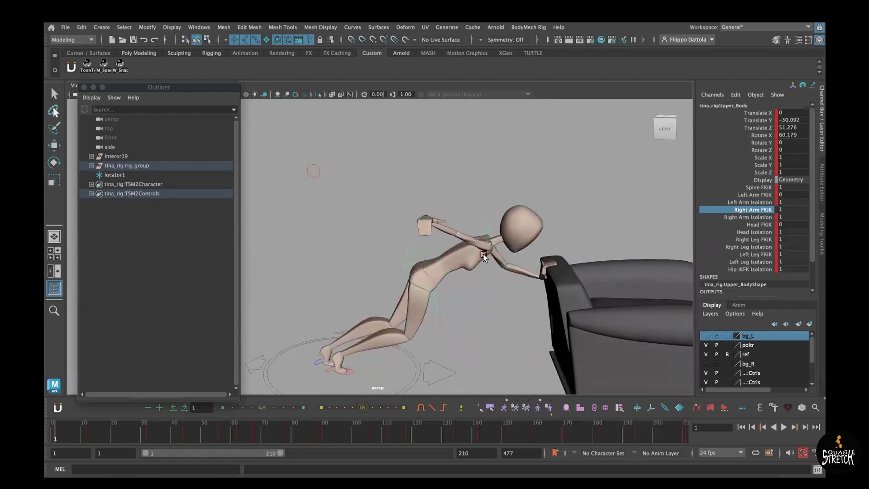
left_click_drag(550, 305, 525, 316, "alt")
- Select locator1 together with the right arm IK control and snap the control to the locator using the custom snap tool
left_click(546, 302)
key("w")
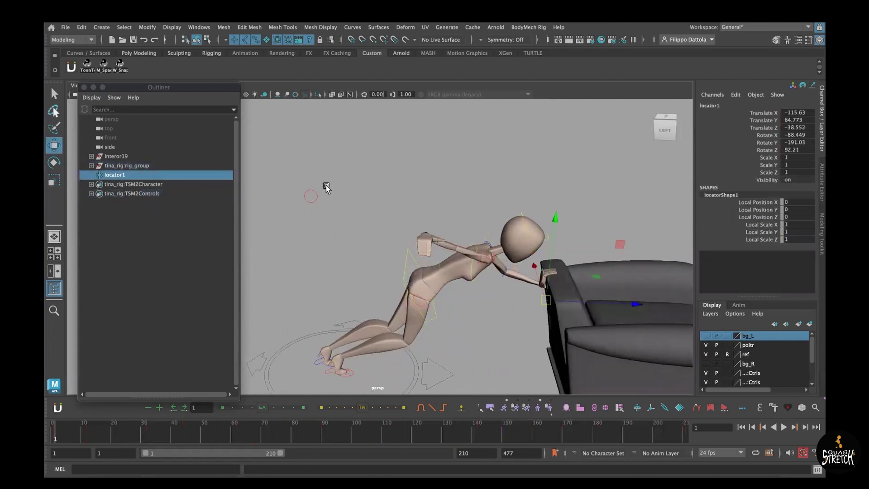
left_click_drag(301, 212, 323, 195, "alt")
left_click(323, 195, "shift")
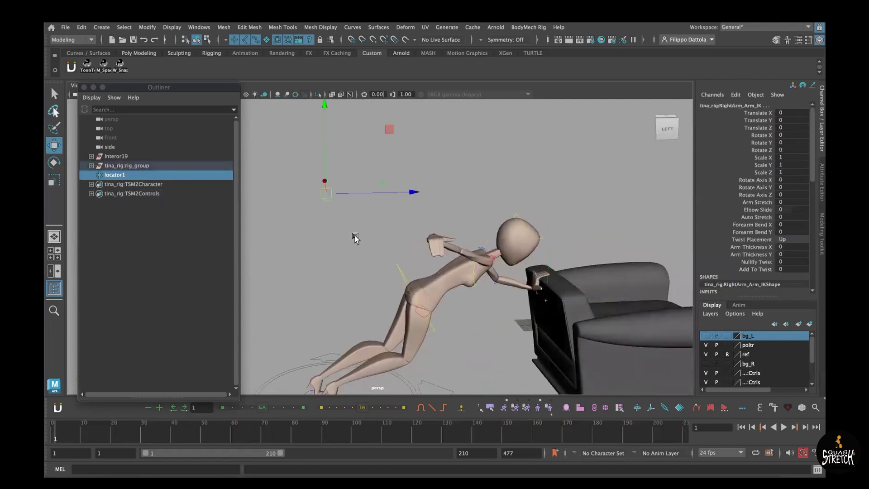
left_click_drag(355, 236, 353, 237, "alt")
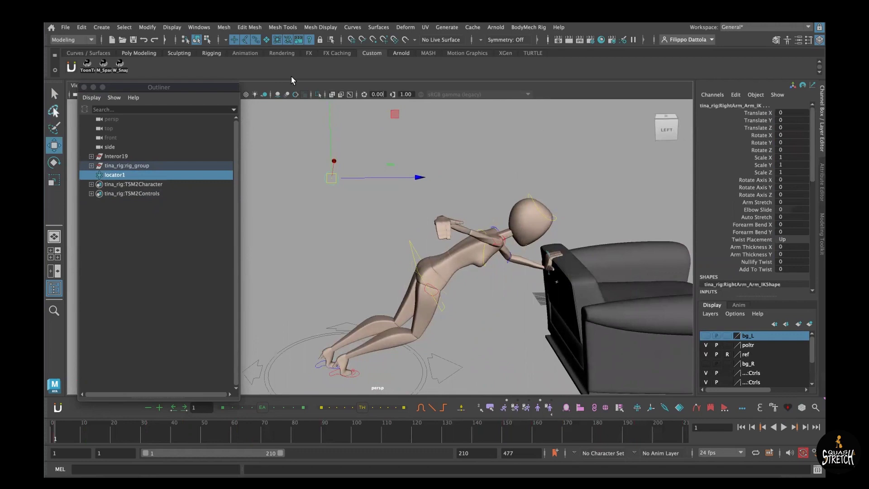
left_click(119, 65)
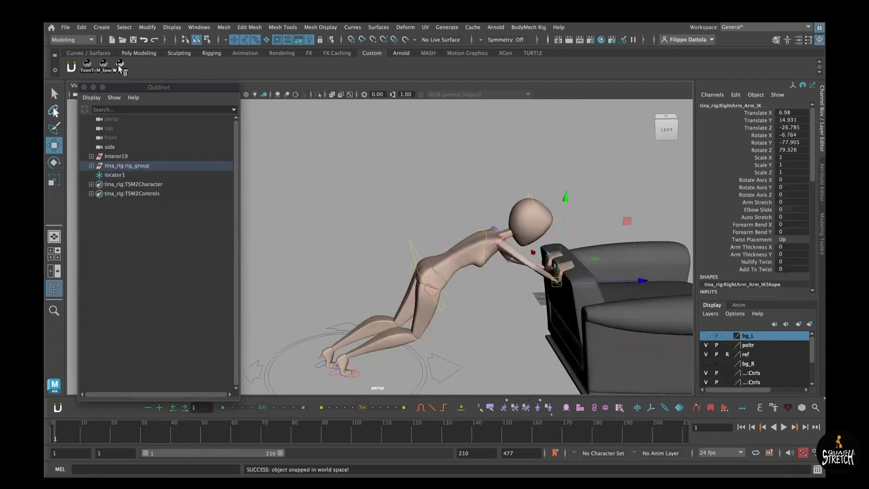
- Rotate the right arm pole vector control to about X 3.5, Y -21.2, Z -40.8 to reposition the elbow
left_click_drag(460, 256, 483, 272, "alt")
right_click_drag(483, 271, 545, 317, "alt")
middle_click_drag(522, 272, 522, 275, "alt")
left_click_drag(522, 275, 449, 177, "alt")
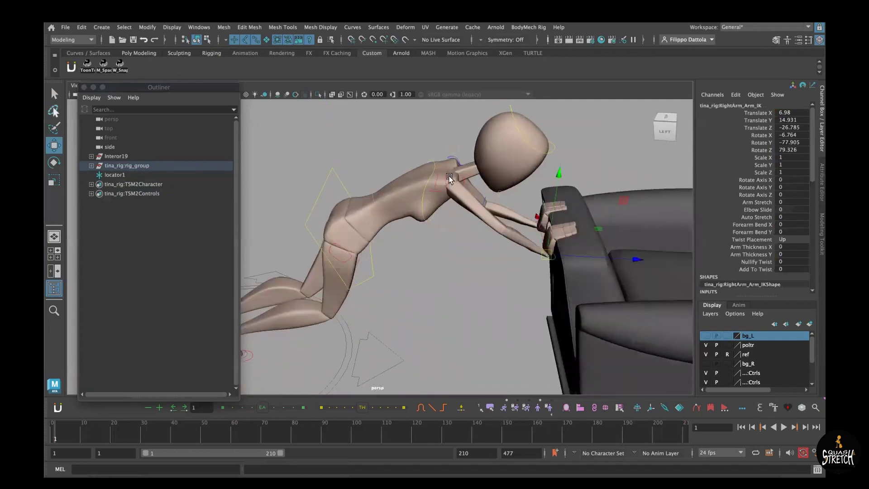
left_click(443, 190)
left_click(440, 190)
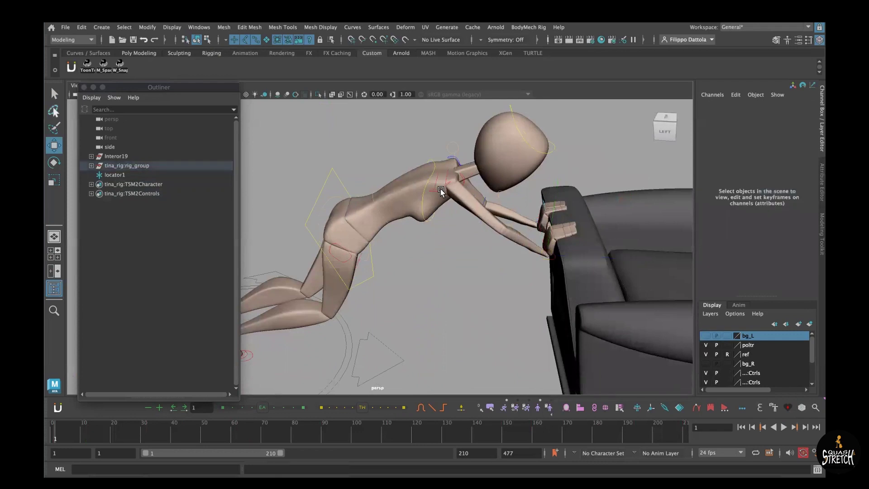
key("e")
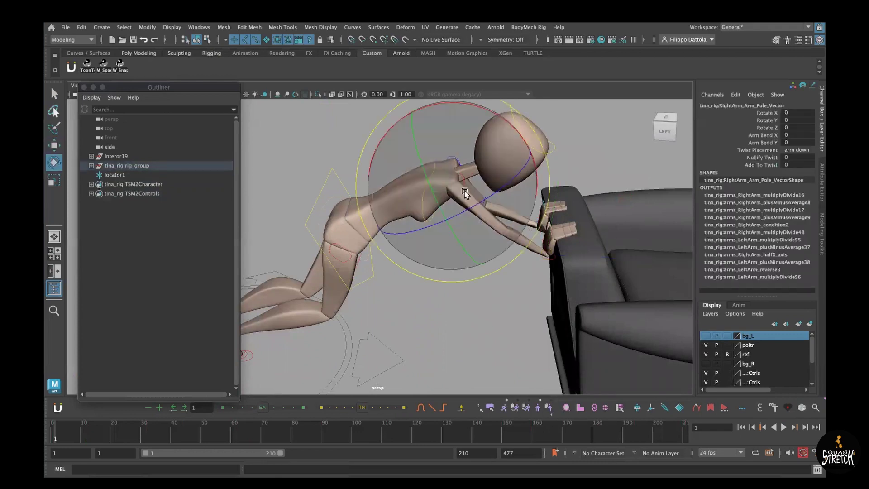
left_click_drag(453, 200, 485, 211)
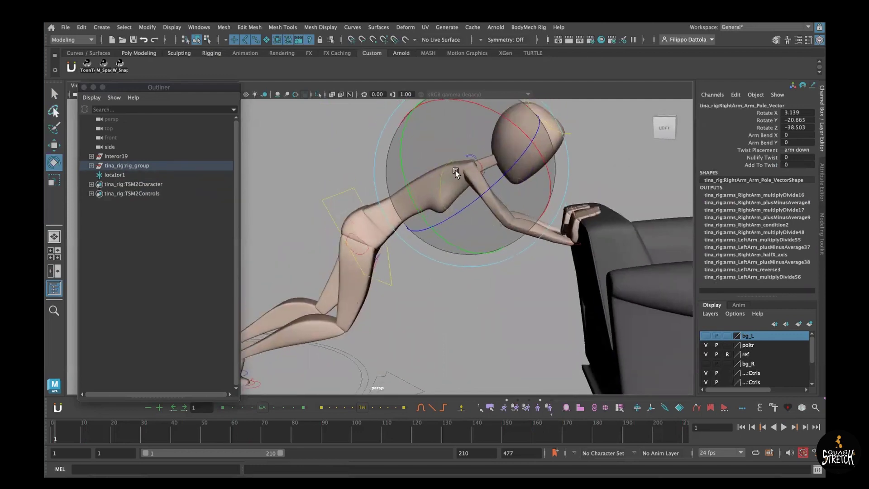
left_click_drag(456, 171, 464, 177)
middle_click_drag(463, 177, 460, 180, "alt")
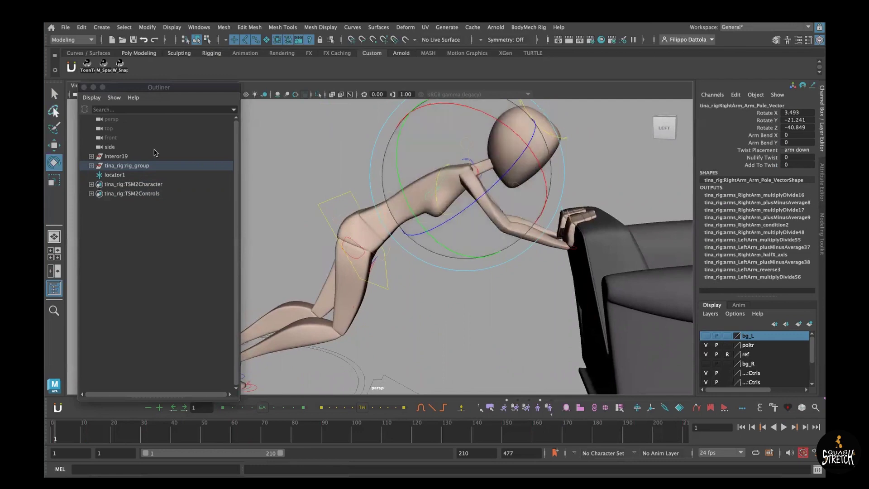
- Close the Outliner and play the animation from its first frames to check the right hand's contact with the sofa
left_click(83, 87)
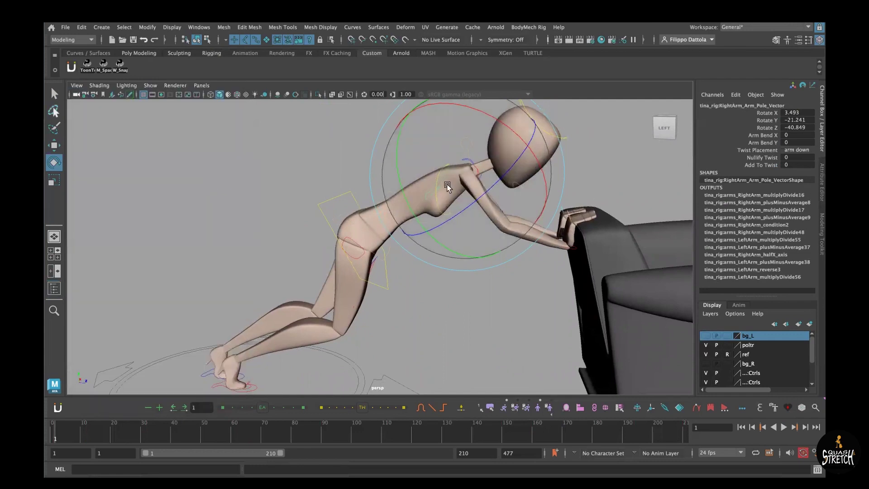
mouse_move(509, 289)
left_mouse_down("alt")
mouse_move(528, 286)
mouse_move(520, 269)
mouse_move(514, 277)
left_mouse_up("alt")
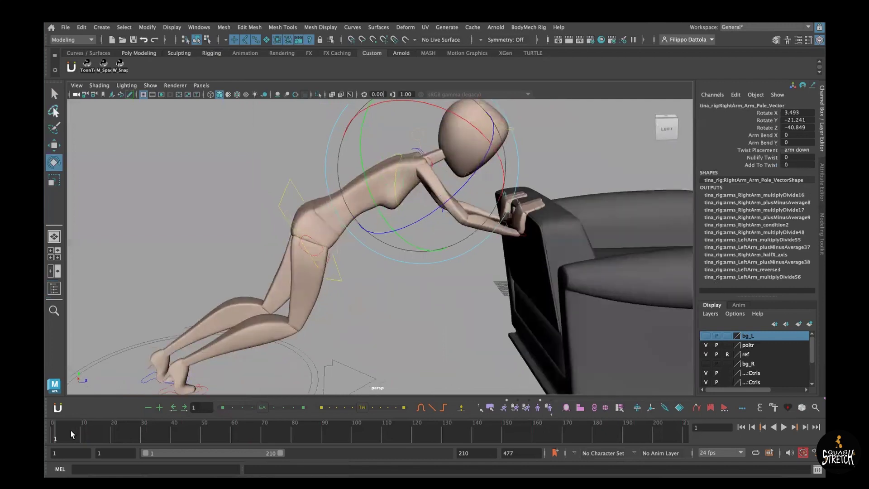
key("alt+v")
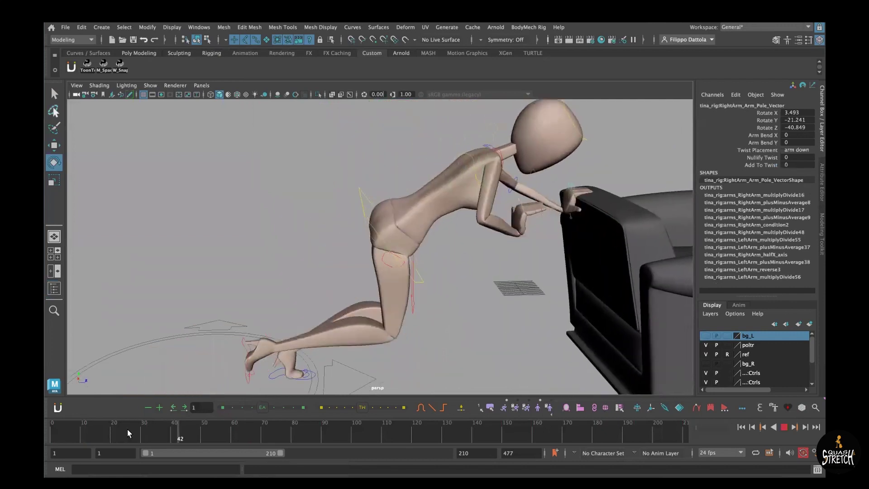
left_click(55, 429)
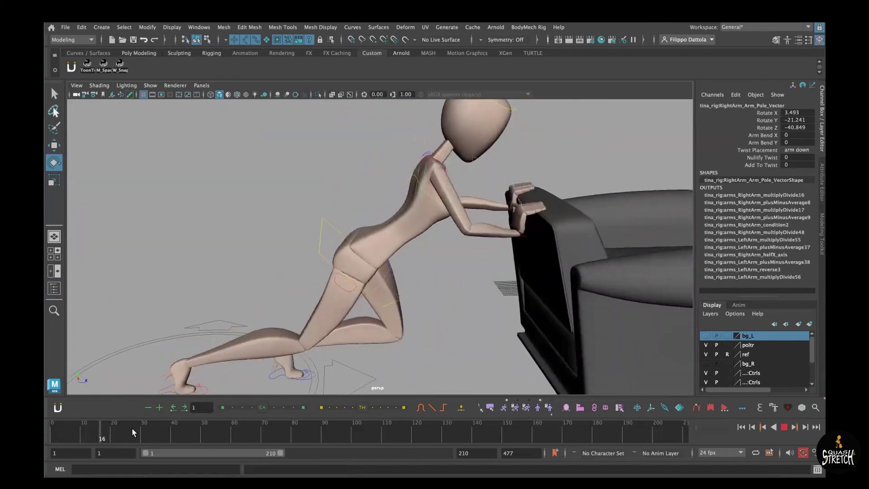
left_click_drag(132, 428, 53, 430)
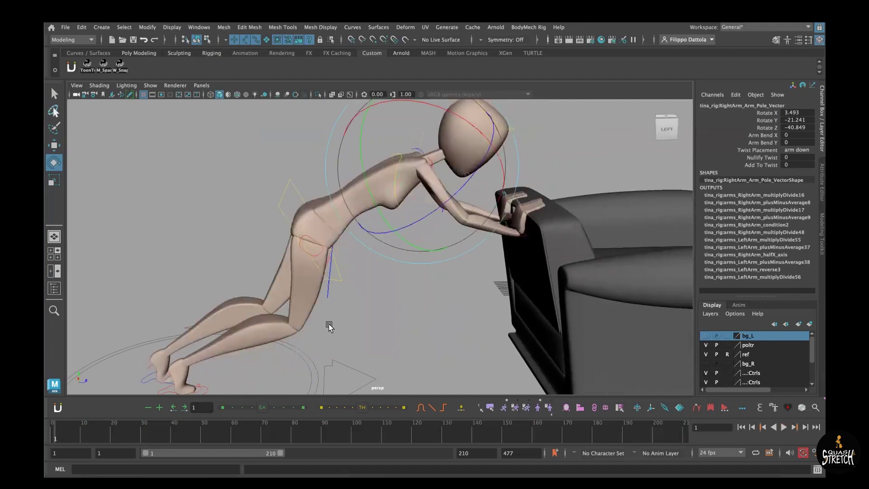
left_click_drag(329, 324, 326, 324, "alt")
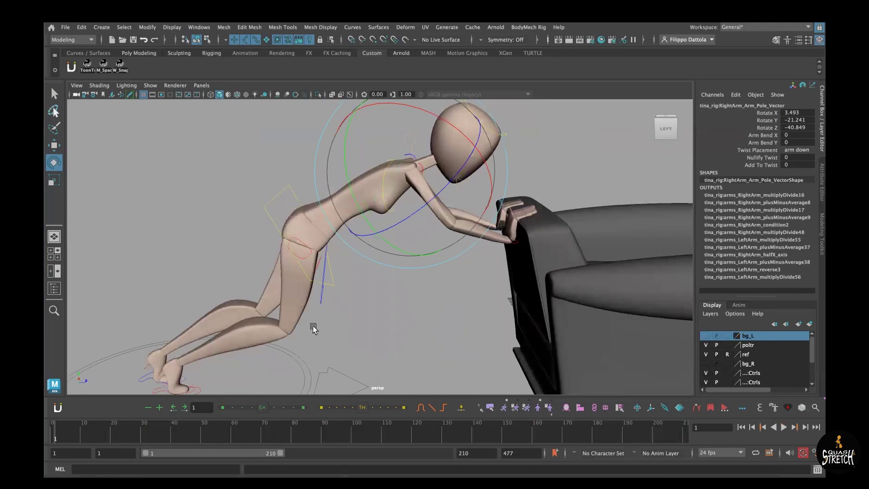
key("alt+v")
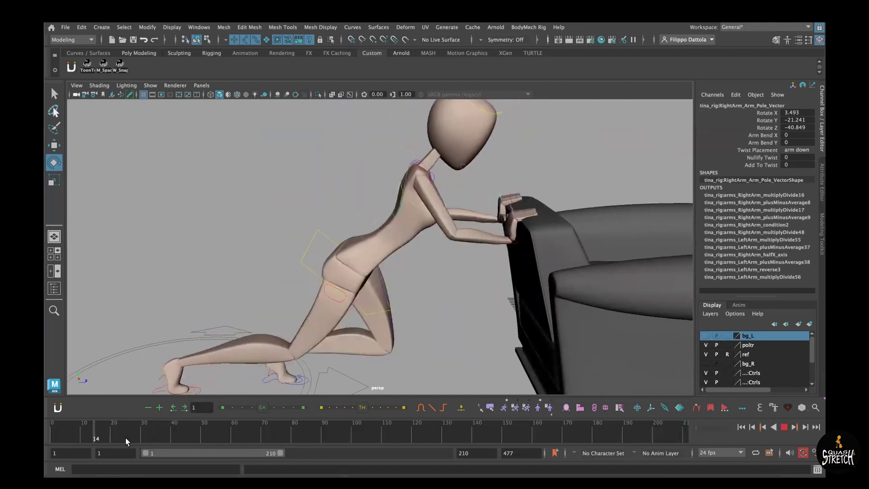
left_click(57, 438)
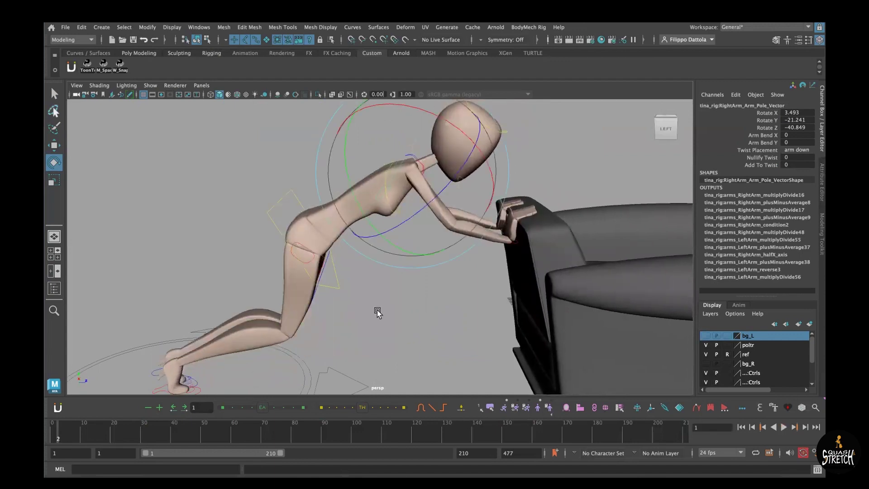
left_click_drag(376, 310, 408, 303, "alt")
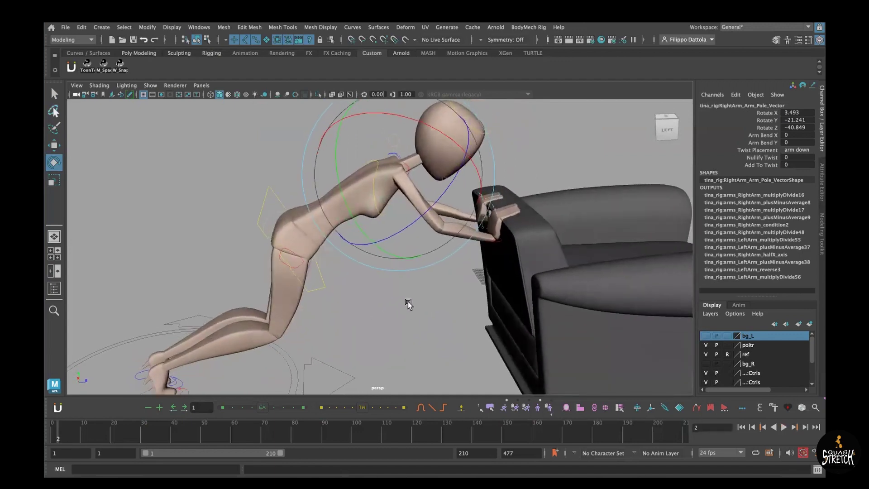
- Reopen the Outliner and parent-constrain the right arm IK control to the sofa backrest with Maintain offset, all axes and weight 1.0
key("o")
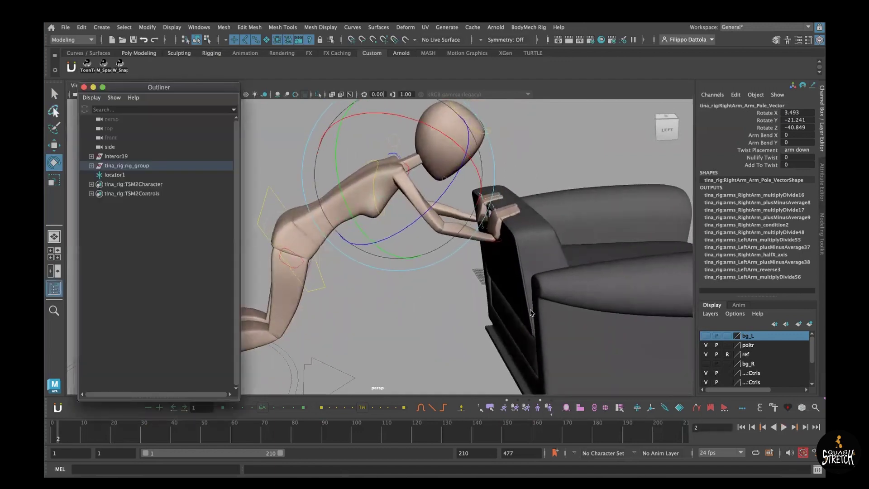
left_click_drag(527, 302, 525, 299, "alt")
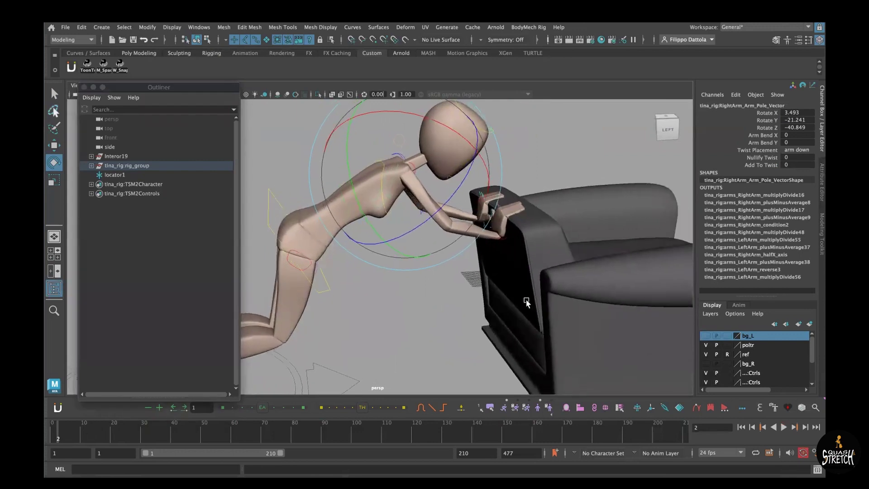
left_click(506, 240)
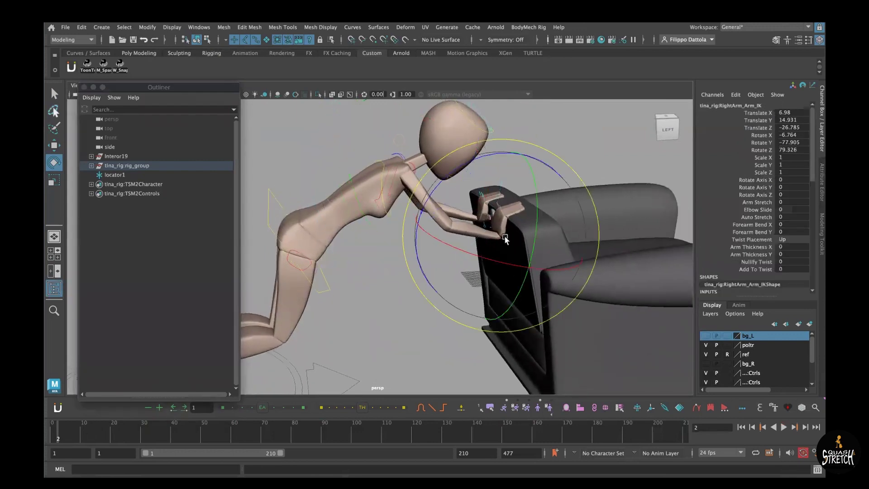
key("w")
left_click(512, 283)
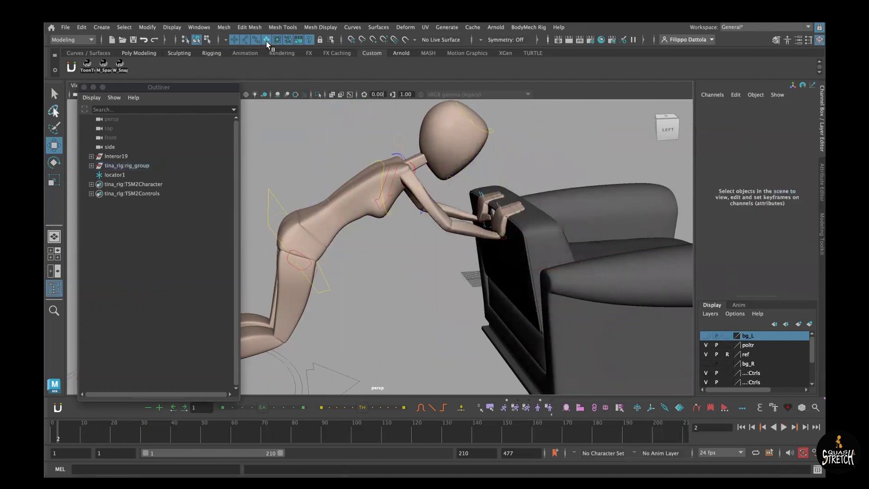
left_click(504, 243)
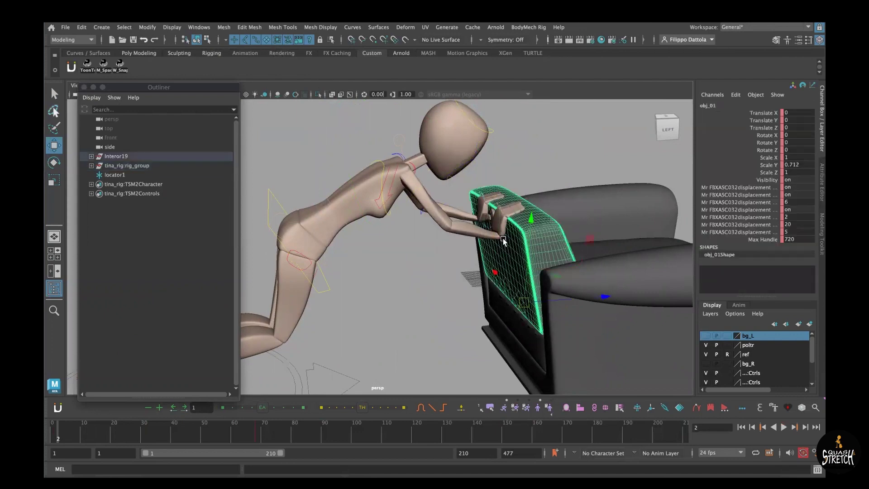
left_click(504, 240)
key("space")
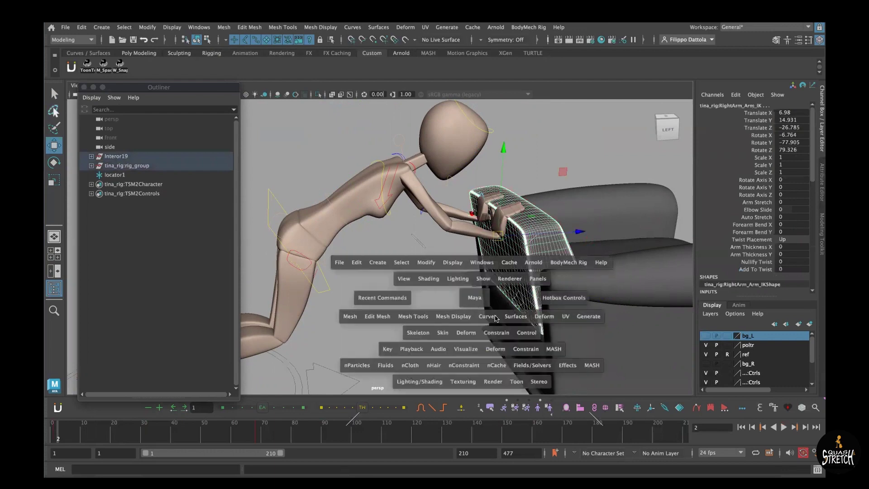
left_click(506, 332)
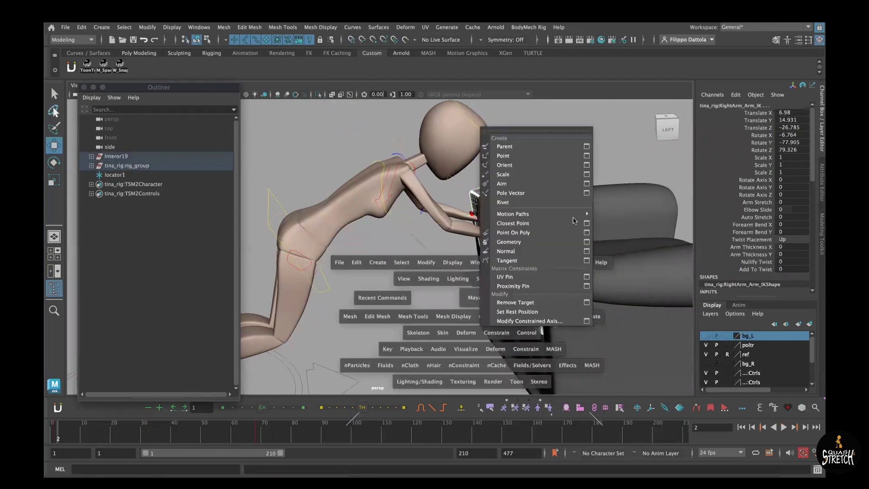
left_click(584, 147)
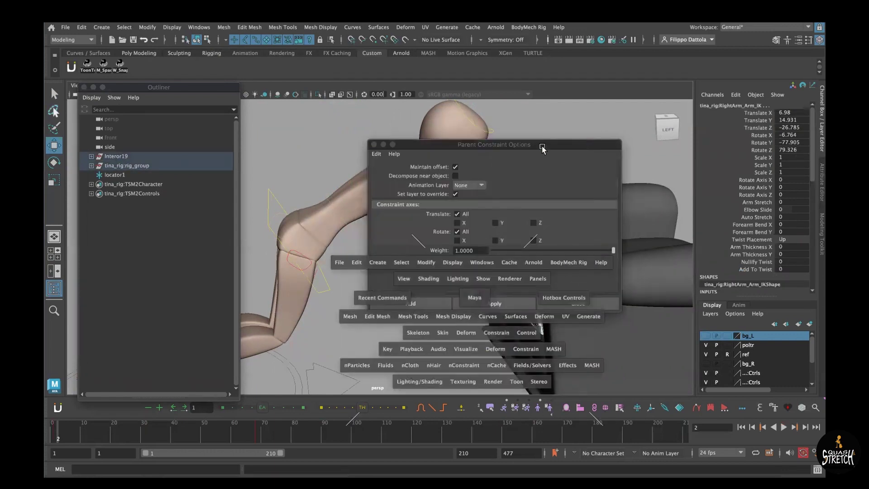
left_click(426, 307)
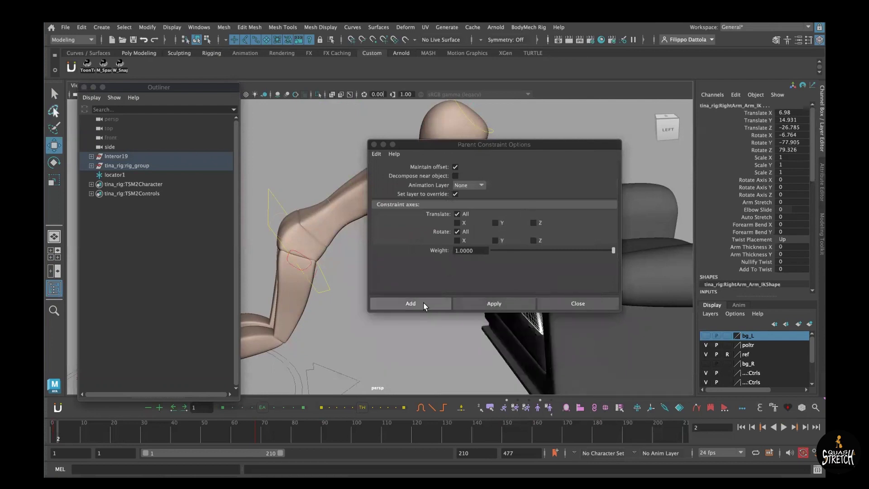
left_click(442, 309)
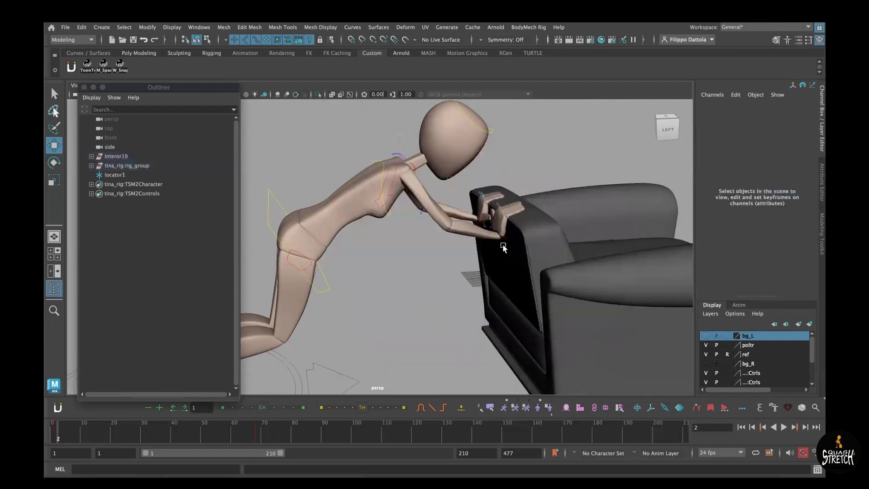
- Select the right arm IK control at the wrist and inspect its constrained channels and placement against the backrest
left_click(505, 245)
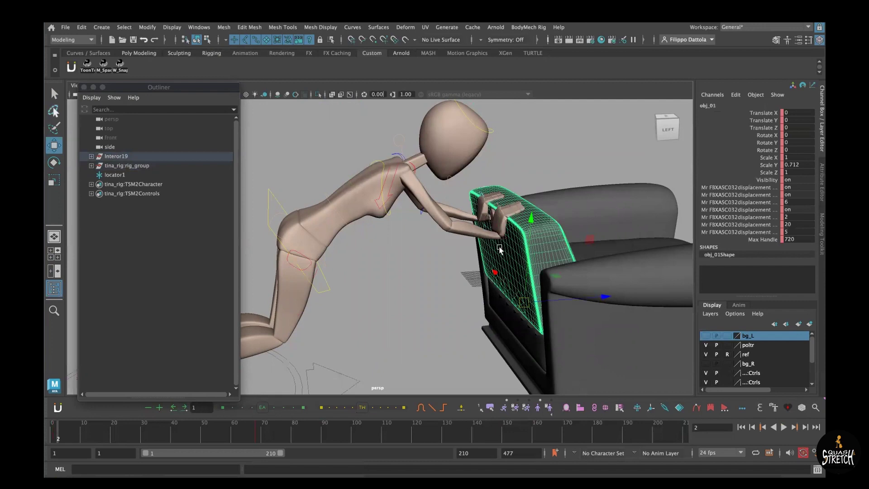
left_click(500, 241)
left_click(501, 240)
left_click_drag(500, 245, 498, 269, "alt")
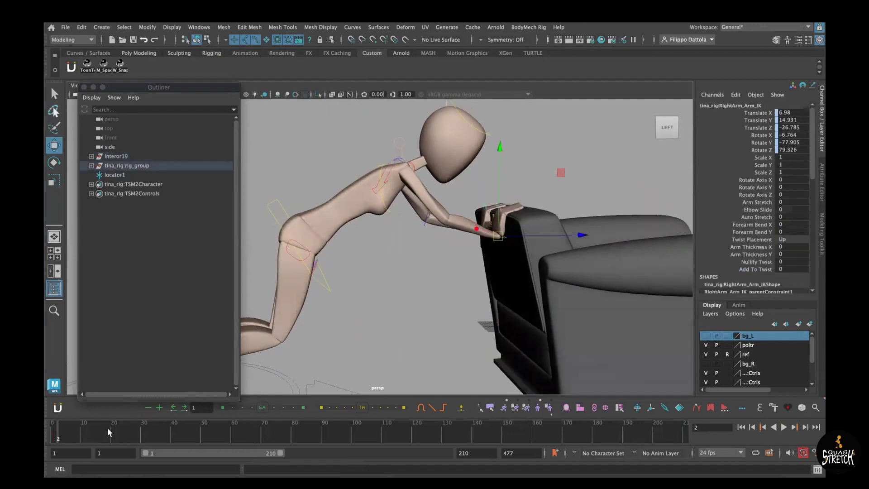
- Play the animation, then return to frame 1 and examine the right hand's contact with the sofa backrest
key("alt+v")
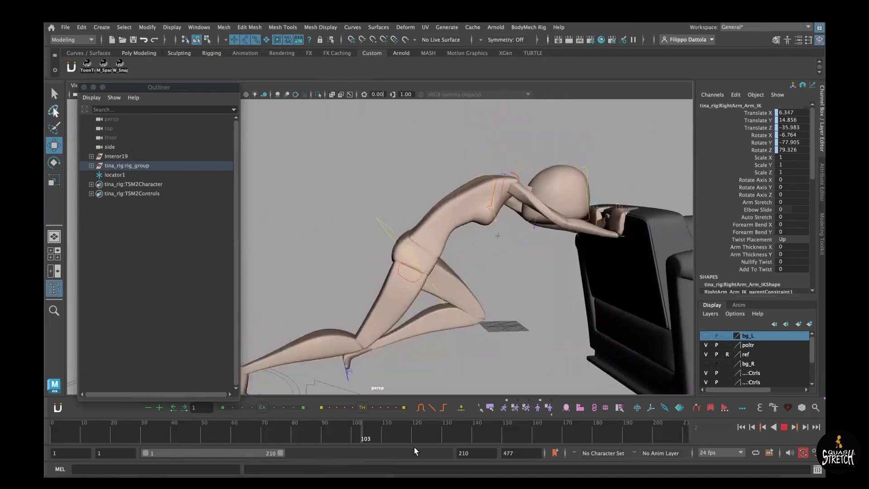
left_click_drag(430, 438, 53, 445)
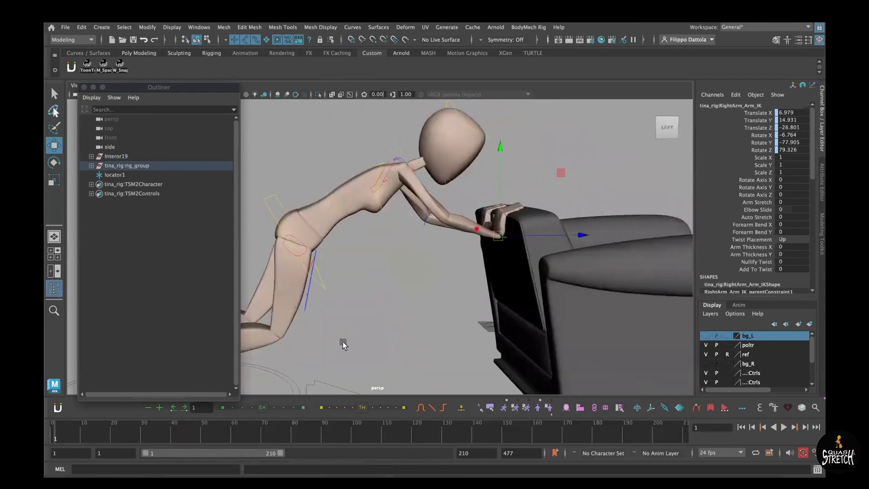
left_click_drag(343, 342, 357, 338, "alt")
- Try moving the upper body control forward to about Translate Z 60.6 to test whether the right hand stays in place
left_click(294, 200)
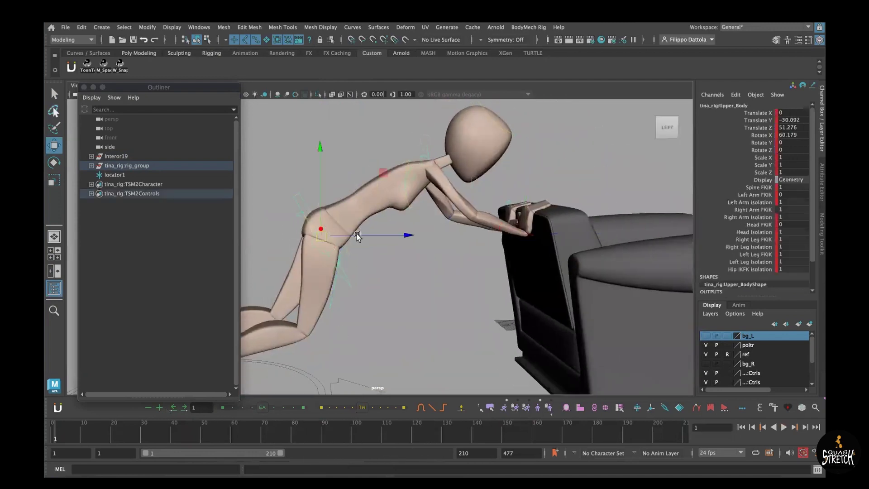
left_click_drag(357, 234, 369, 249)
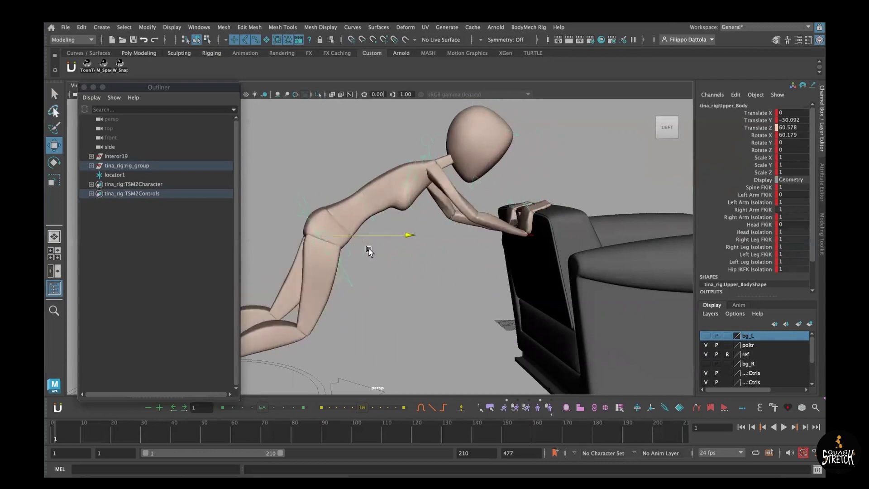
left_click_drag(424, 300, 417, 309, "alt")
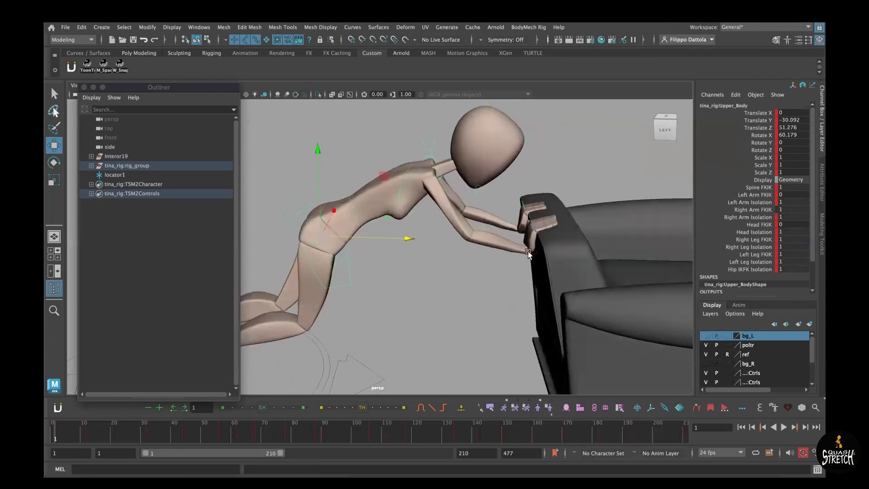
- Undo the parent constraint that ties the right arm IK control to the sofa backrest
left_click(513, 300)
left_click_drag(481, 300, 531, 262, "alt")
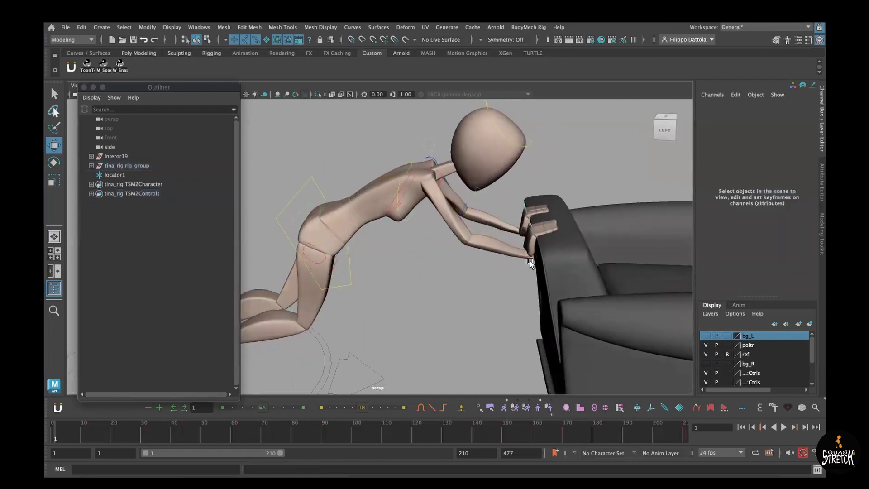
left_click(535, 257)
left_click_drag(498, 296, 518, 296, "alt")
key("ctrl+z")
key("ctrl+z")
key("ctrl+z")
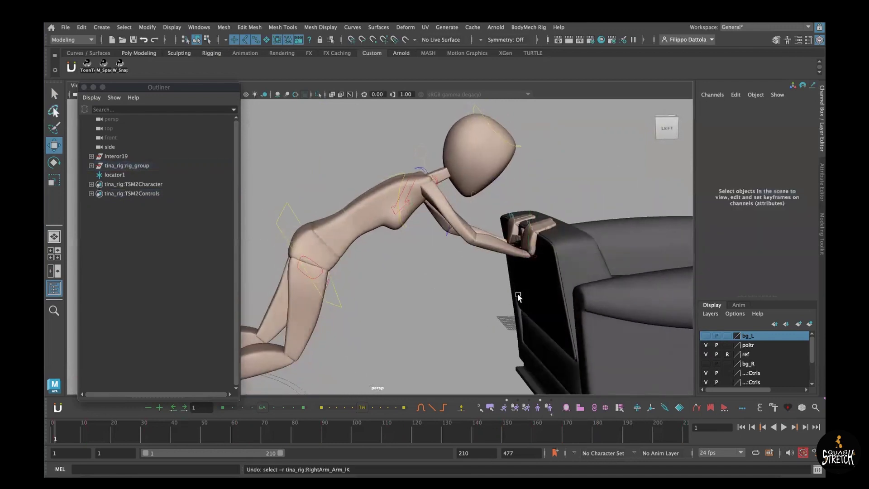
key("ctrl+z")
key("ctrl+z")
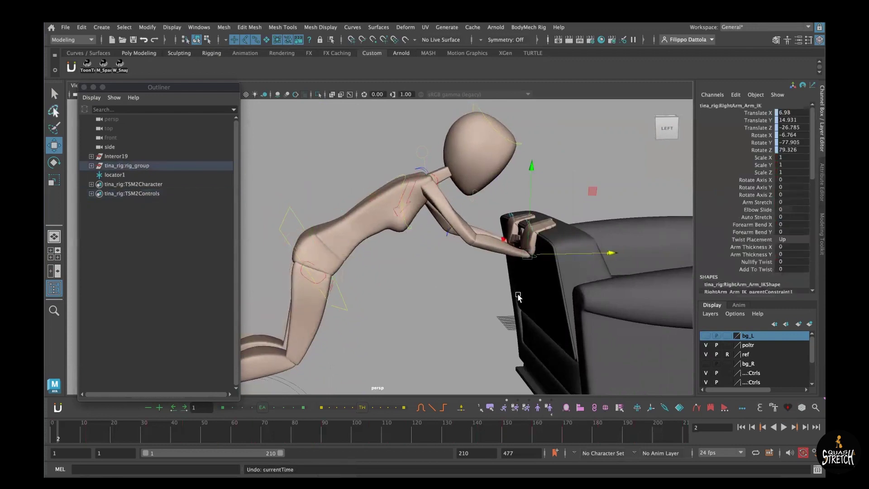
key("ctrl+z")
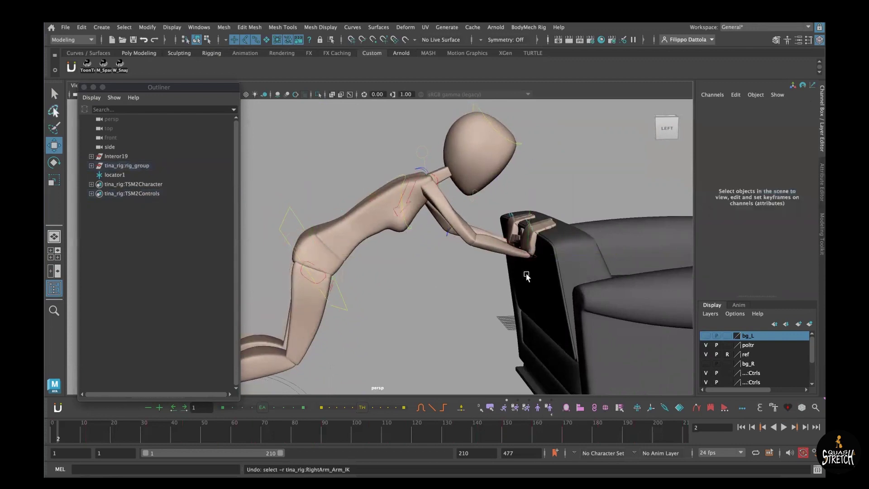
key("ctrl+z")
key("ctrl+z")
key("ctrl+z")
key("ctrl+z")
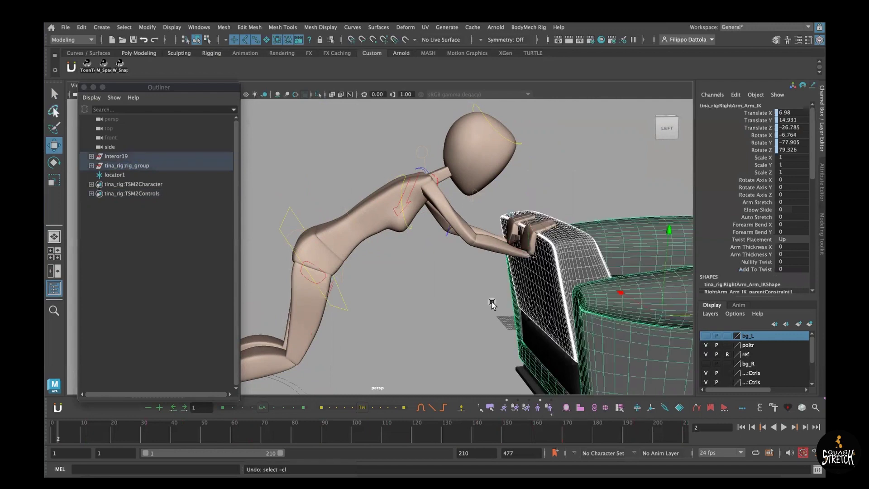
left_click(490, 304)
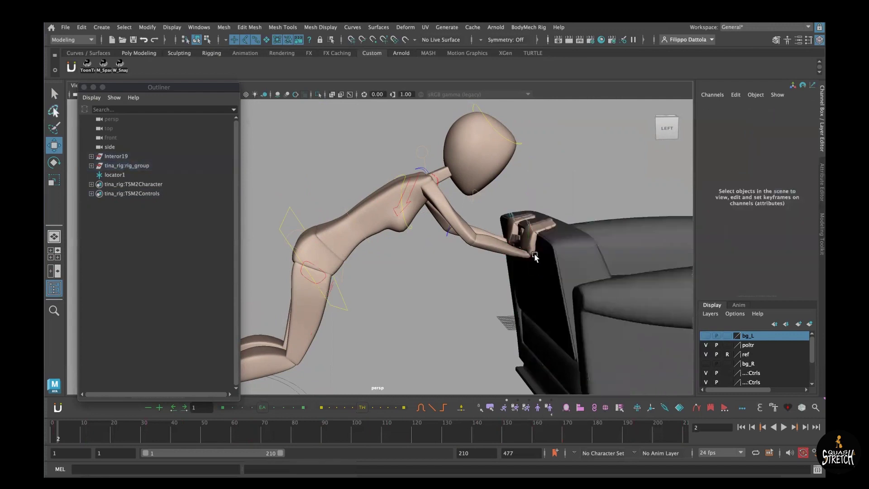
key("ctrl+z")
key("ctrl+z")
key("ctrl+z")
key("ctrl+z")
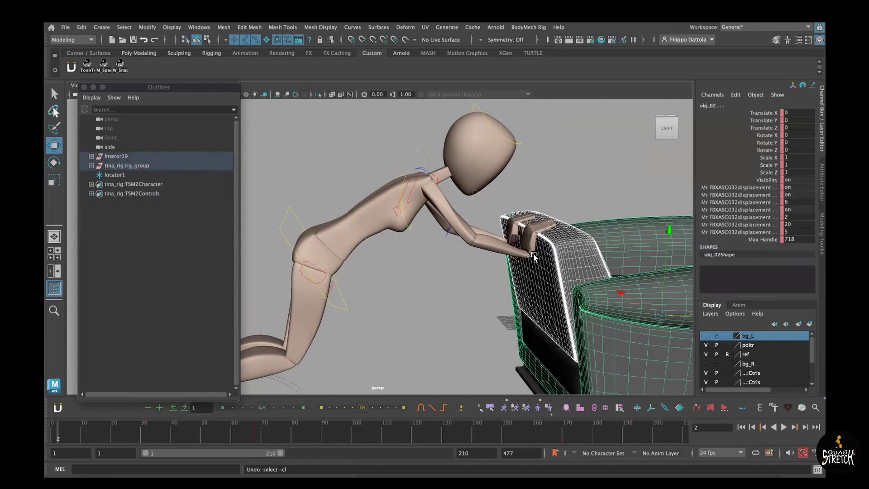
key("ctrl+z")
key("ctrl+z")
key("ctrl+z")
key("ctrl+z")
key("ctrl+z")
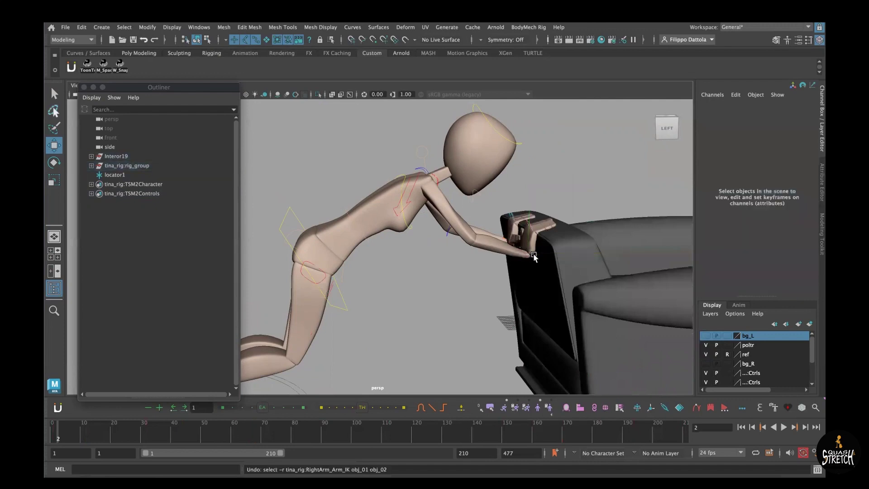
key("ctrl+z")
key("ctrl+z")
key("ctrl+z")
key("ctrl+z")
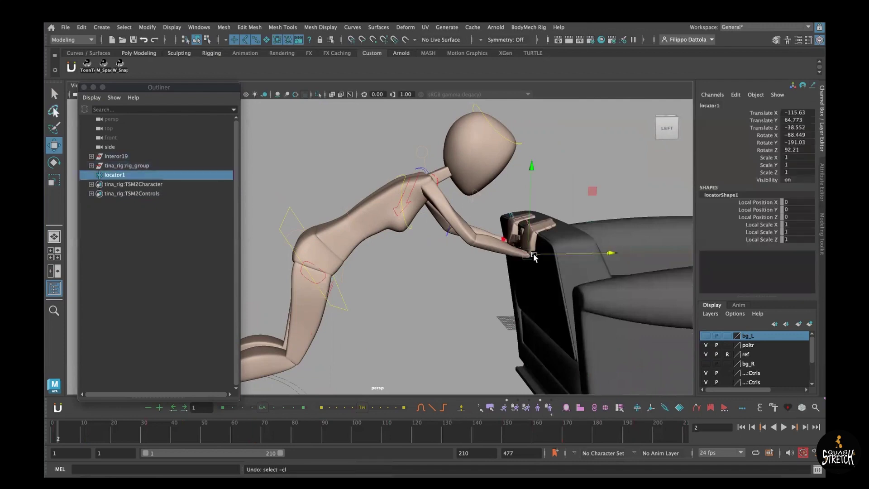
- Select the right arm IK control at the wrist and locate its parent group RightArm_amiknull in the expanded Outliner hierarchy
left_click(530, 272)
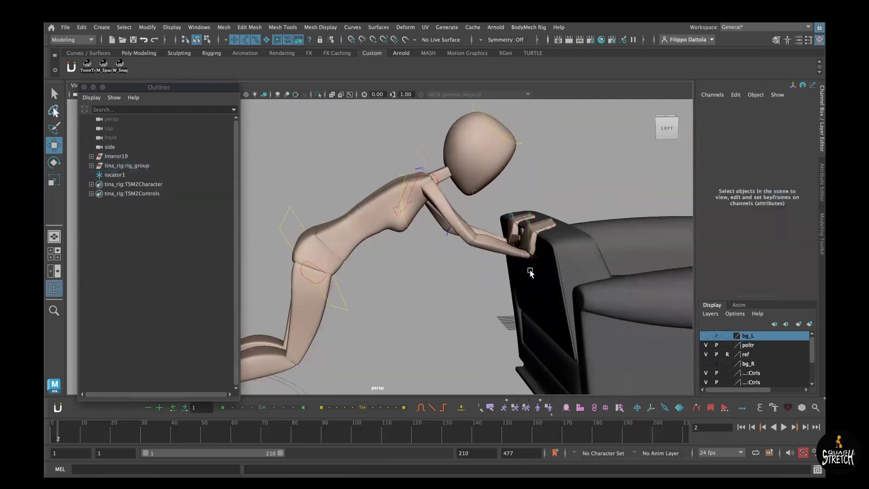
left_click(535, 258)
key("ctrl+z")
key("ctrl+z")
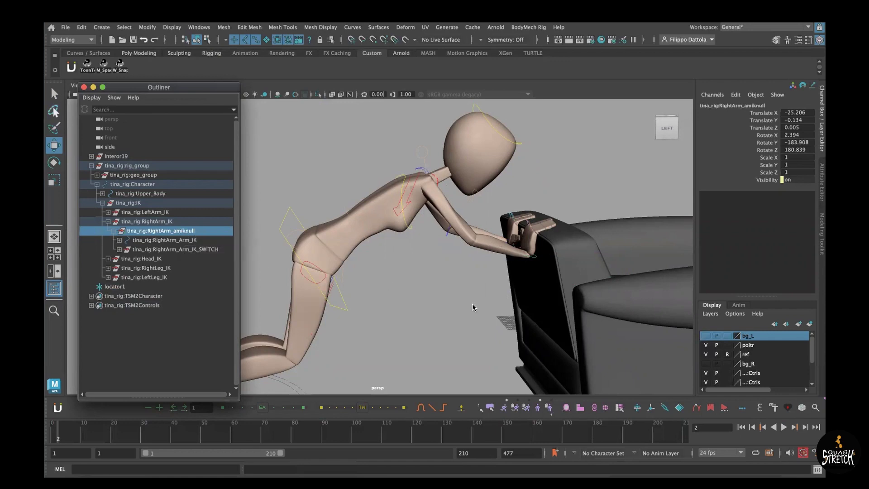
left_click(537, 307)
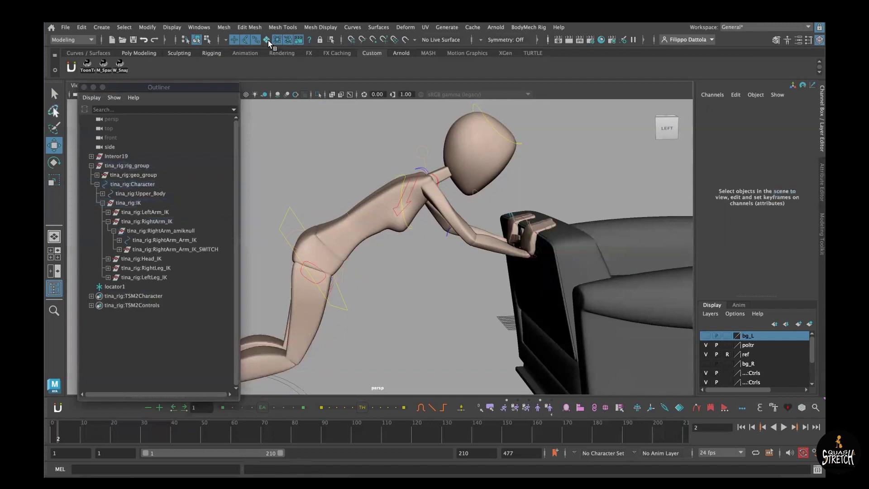
- Parent-constrain the RightArm_amiknull group to the sofa backrest obj_01
left_click(531, 292)
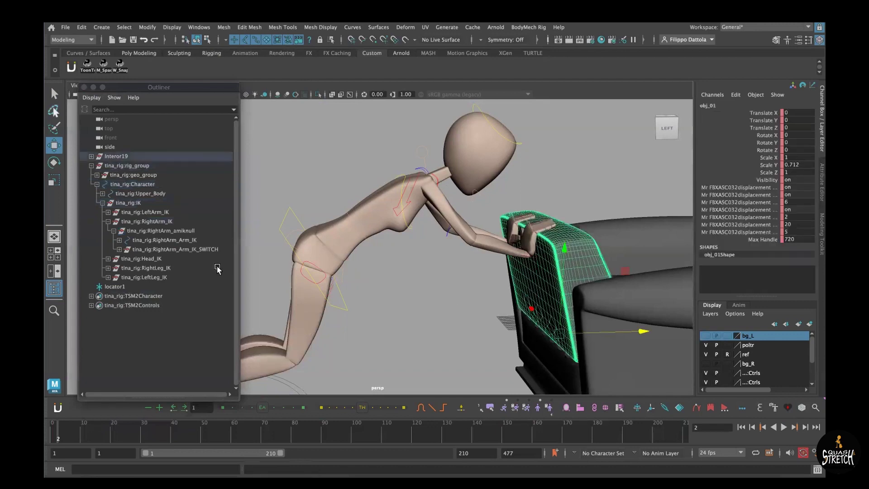
left_click(185, 232)
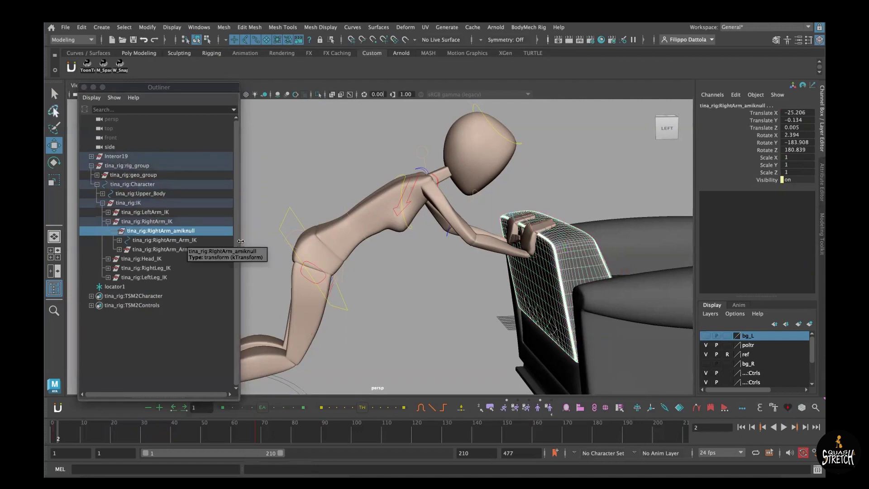
key("space")
left_click_drag(400, 227, 403, 250)
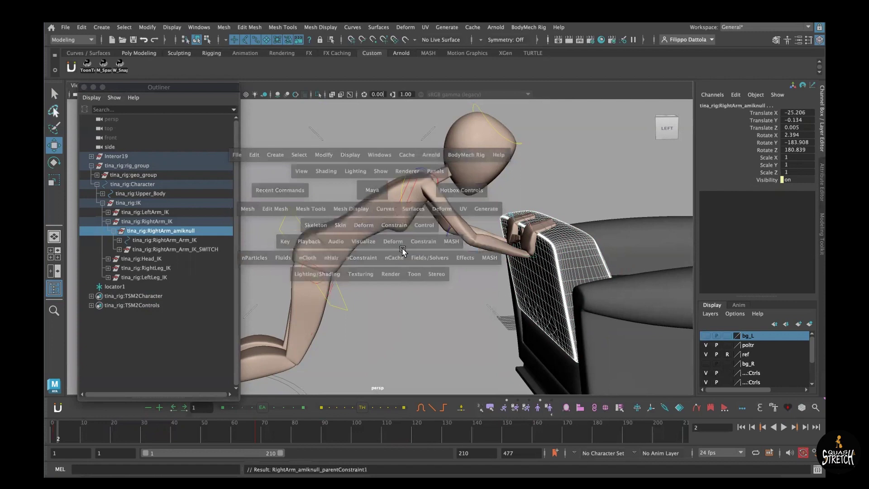
left_click(430, 288)
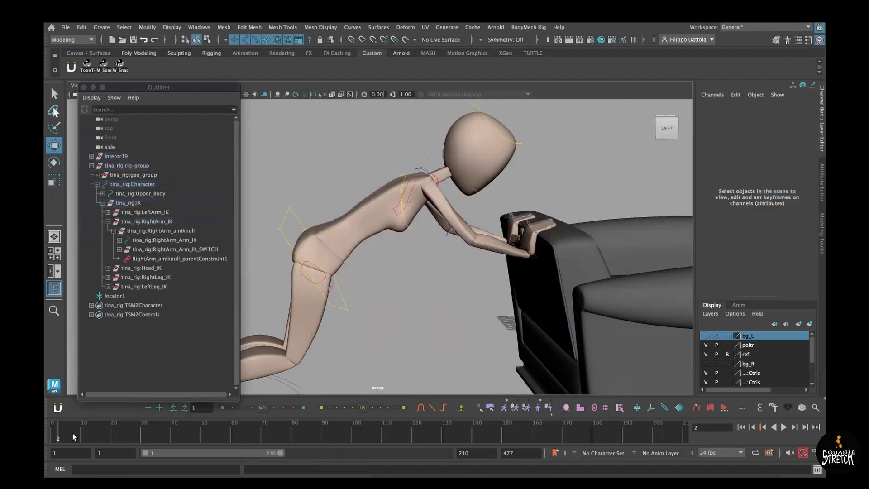
- Return to frame 1, test the constrained hand by moving the upper body control along Z, and undo the move
mouse_move(72, 432)
left_mouse_down()
mouse_move(161, 438)
mouse_move(72, 441)
mouse_move(83, 443)
mouse_move(383, 454)
mouse_move(177, 457)
mouse_move(55, 447)
left_mouse_up()
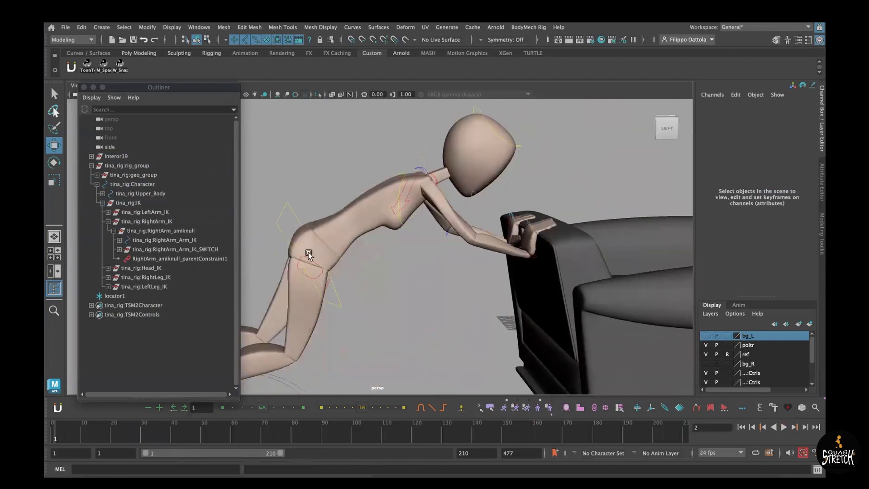
left_click_drag(279, 207, 323, 245)
left_click_drag(337, 255, 370, 251)
key("super+z")
left_click_drag(436, 305, 437, 307, "alt")
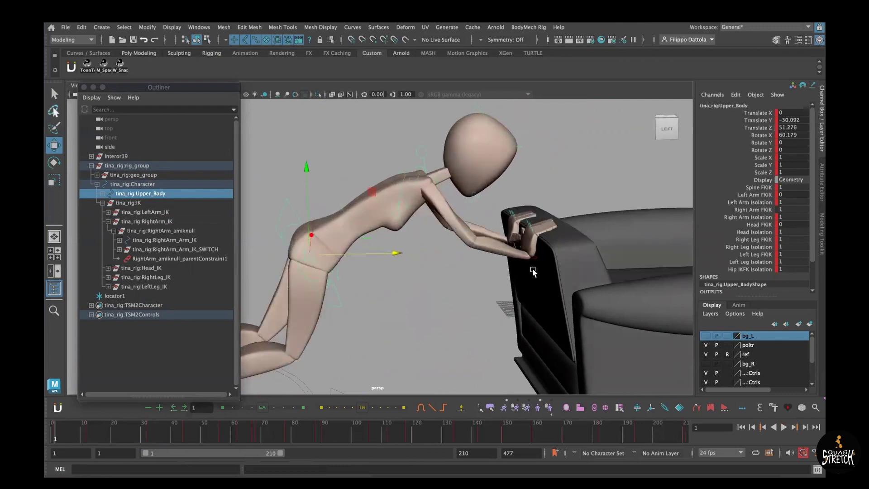
- Key the right arm IK control at frame 35, then shift it to X 5.618, Y 14.915, Z -26.691 at frame 38
left_click(535, 258)
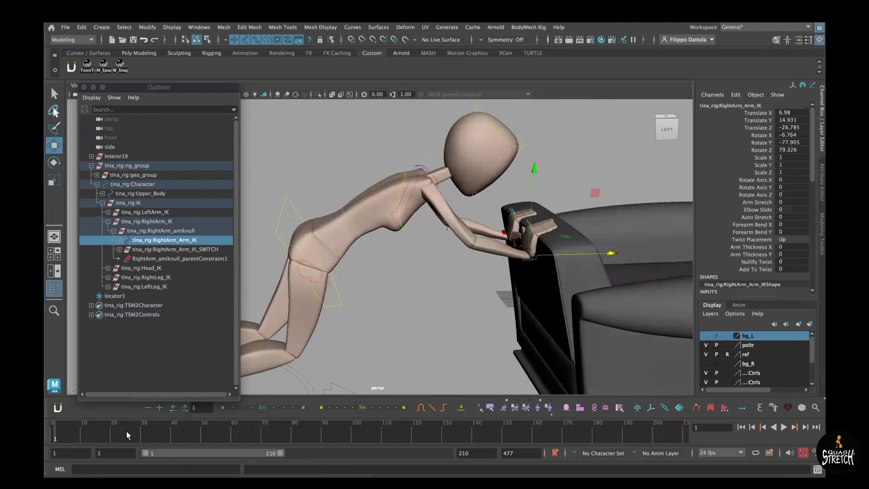
left_click_drag(127, 431, 159, 433)
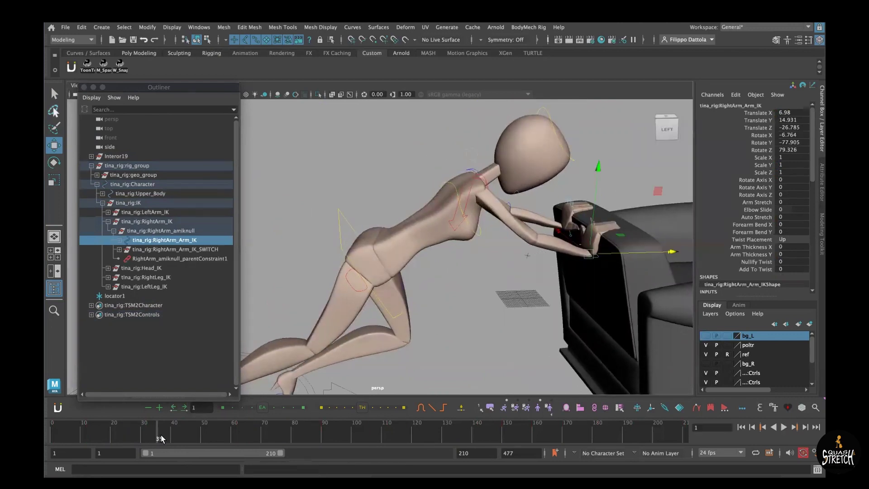
key("s")
key("w")
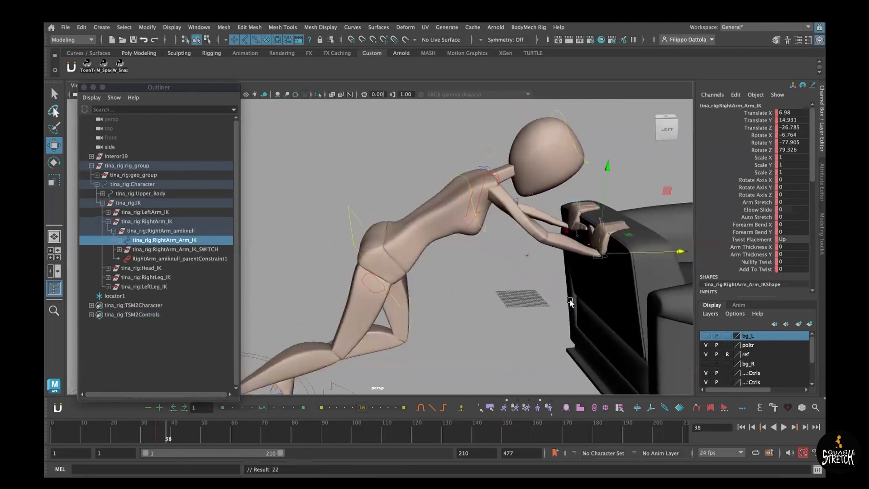
left_click_drag(570, 298, 555, 289, "alt")
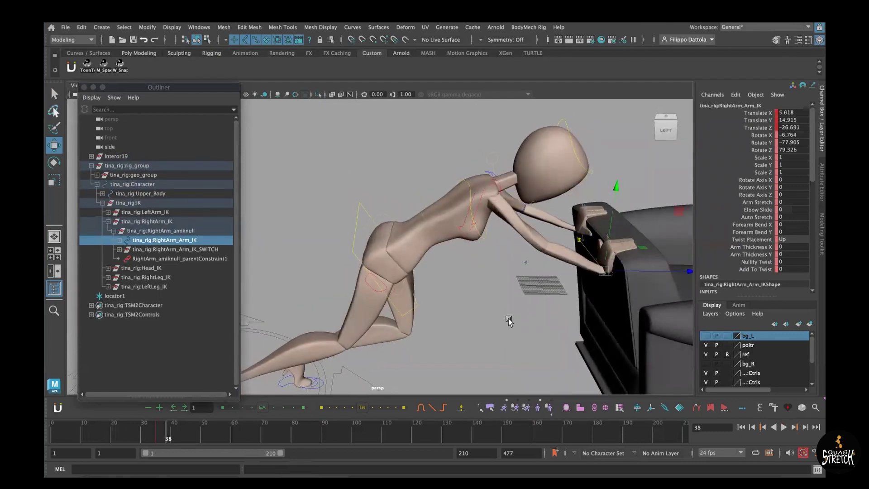
left_click_drag(509, 321, 513, 362, "alt")
- Play and scrub the opening frames to check the hand's offset, then undo the test keys on the right arm IK control
key("alt+v")
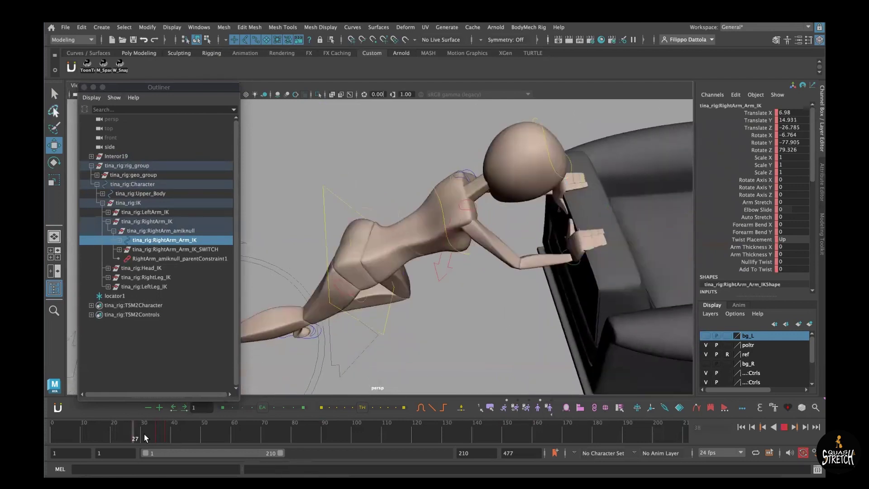
mouse_move(132, 439)
left_mouse_down()
mouse_move(100, 436)
mouse_move(184, 441)
mouse_move(90, 434)
mouse_move(109, 433)
left_mouse_up()
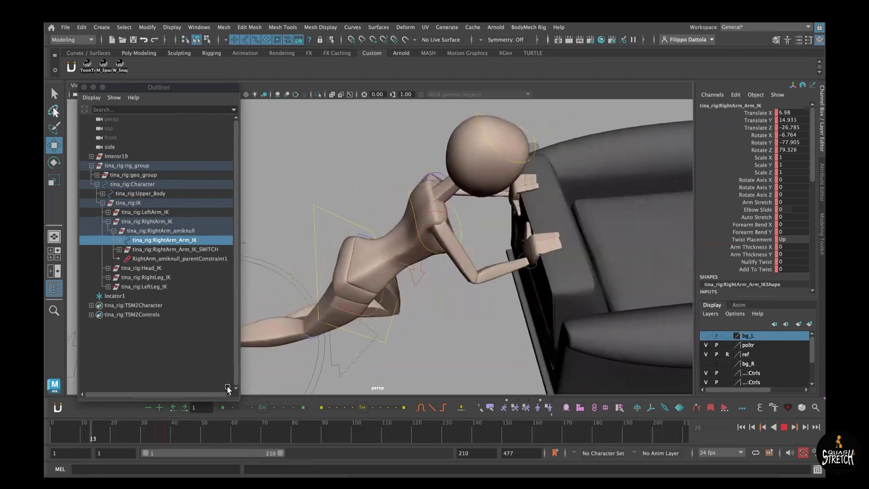
mouse_move(378, 334)
left_mouse_down("alt")
mouse_move(408, 341)
mouse_move(355, 335)
mouse_move(384, 336)
left_mouse_up("alt")
key("comma")
key("super+z")
key("super+z")
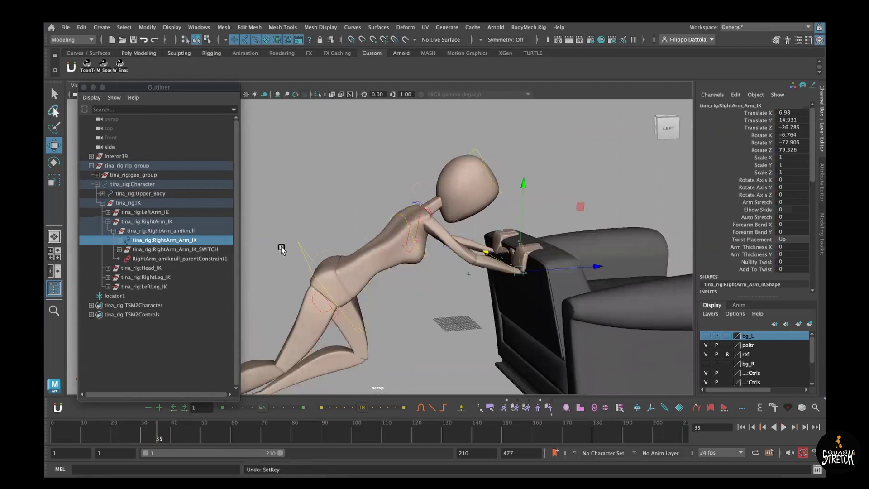
- Close the Outliner and replay the animation from frame 1 to check the right hand against the sofa
left_click(84, 87)
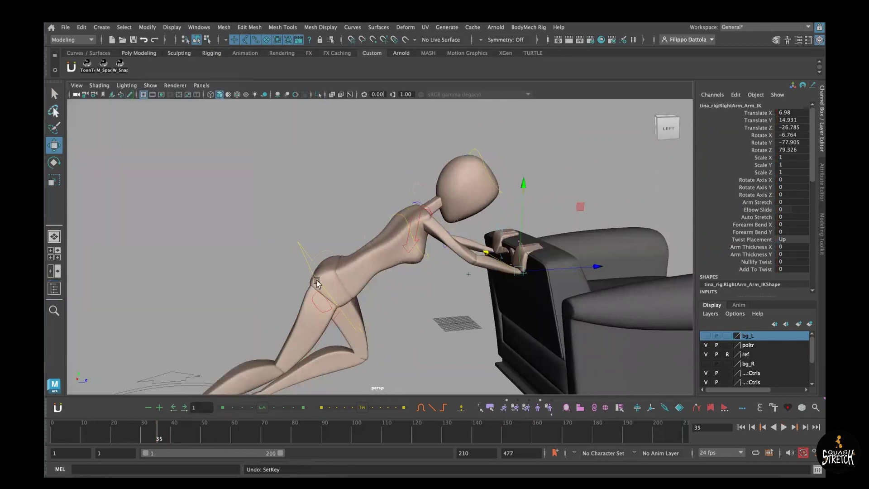
middle_click_drag(371, 315, 331, 300, "alt")
left_click(54, 430)
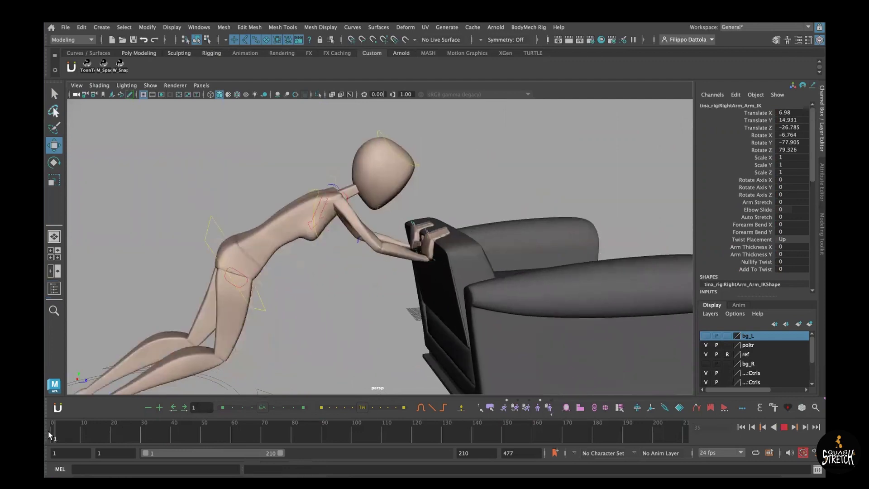
left_click_drag(338, 325, 340, 326, "alt")
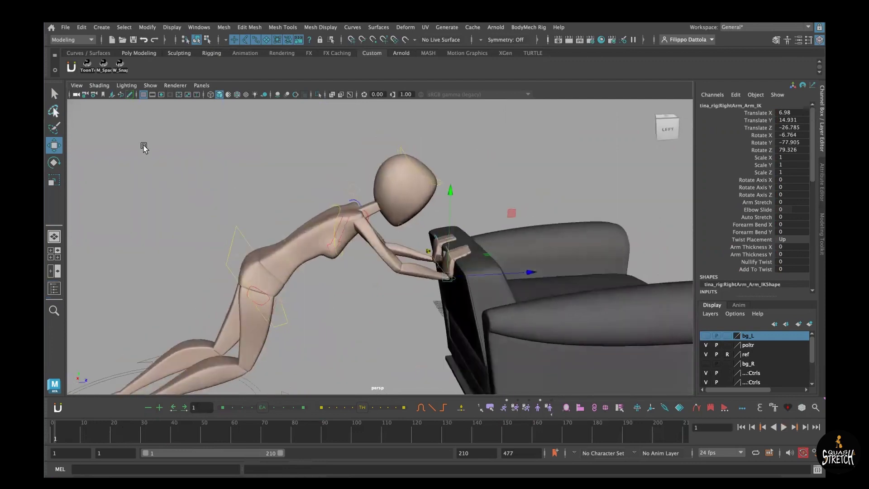
- Undo the parent constraint between the RightArm_amiknull group and the sofa backrest
key("ctrl+z")
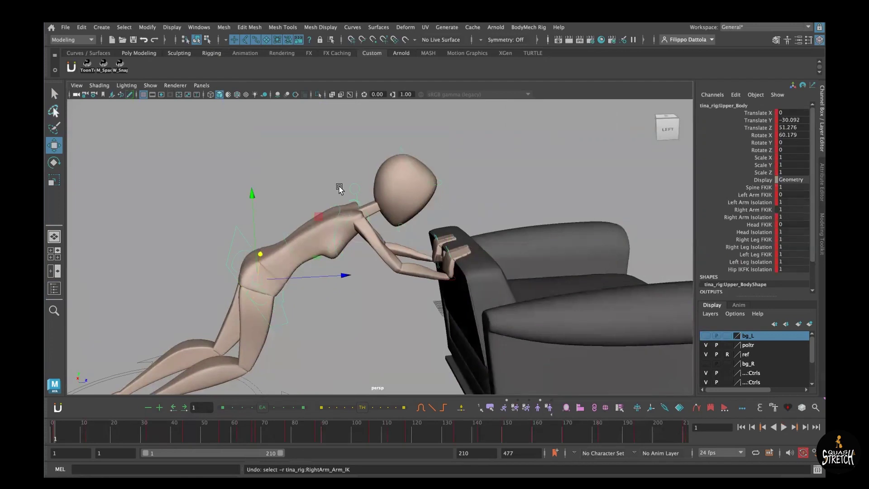
key("ctrl+z")
key("ctrl+z")
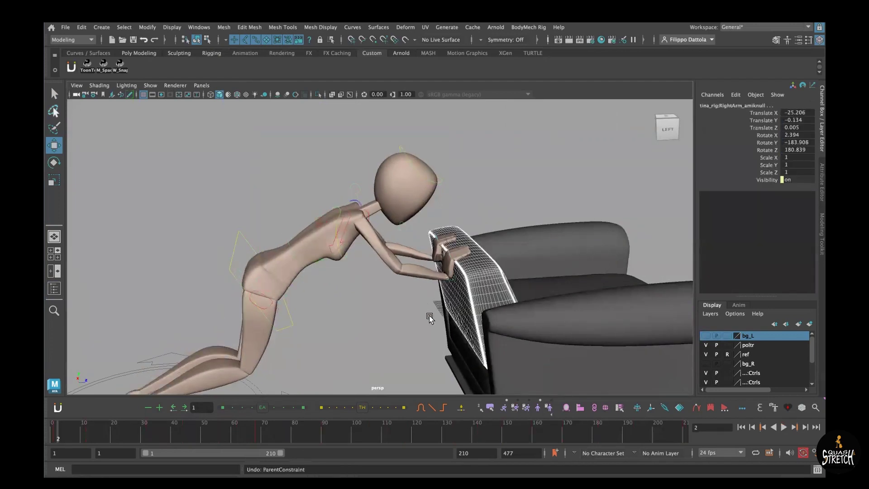
- Select the right arm IK control and go up to its RightArm_amiknull parent group
left_click(454, 281)
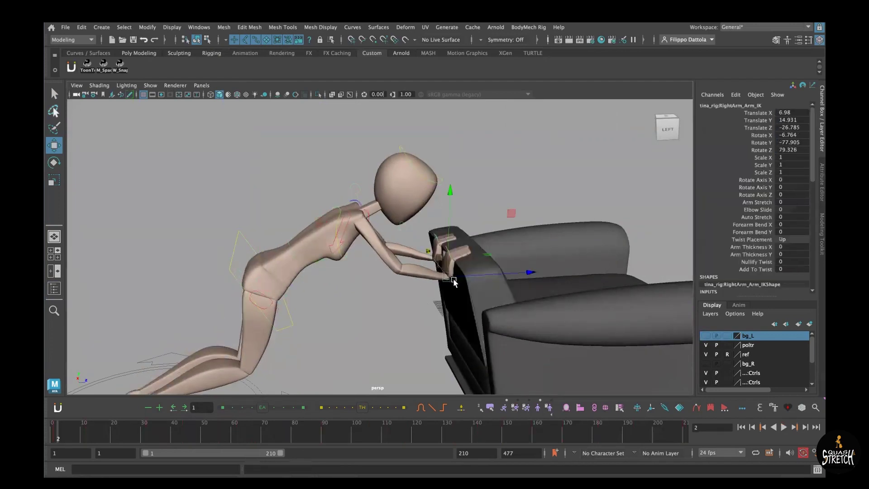
key("Up")
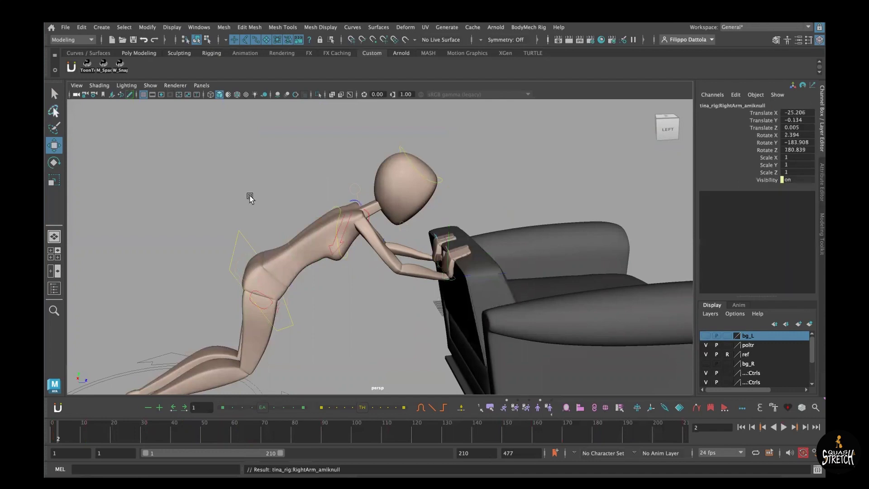
left_click(190, 136)
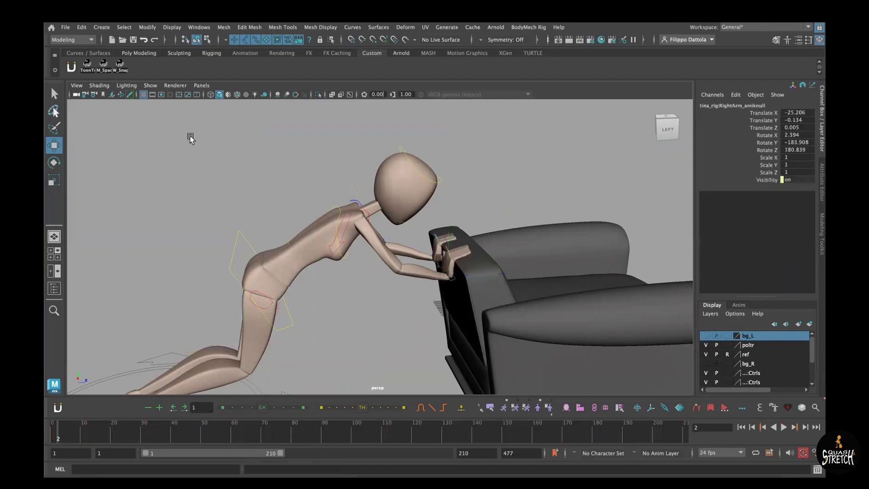
- Launch the Multi Space tool and open its reference version
left_click(108, 69)
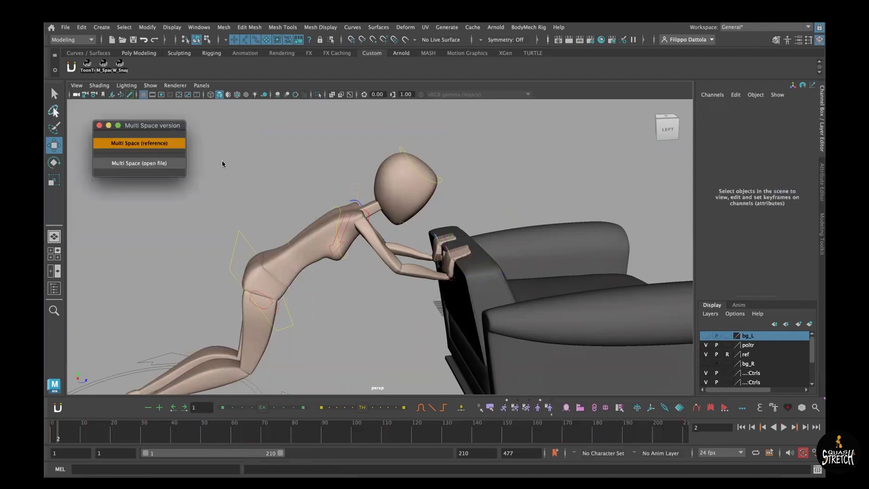
left_click_drag(170, 125, 166, 123)
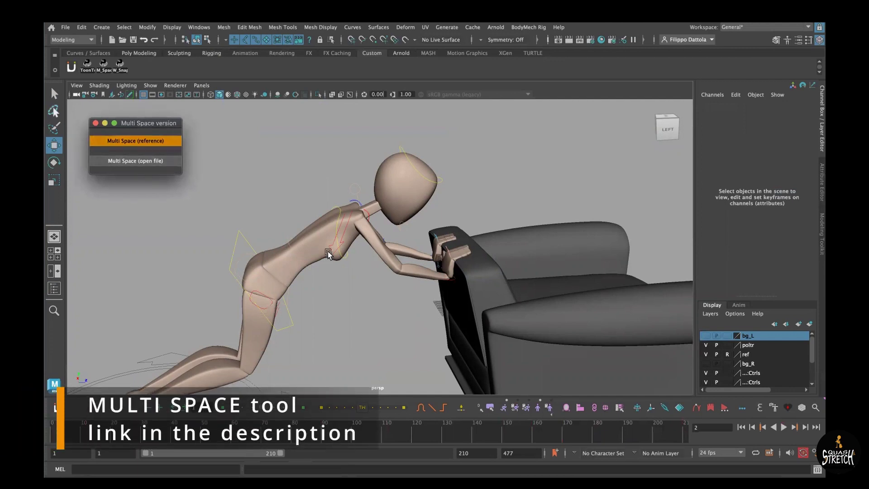
left_click_drag(328, 251, 326, 251, "alt")
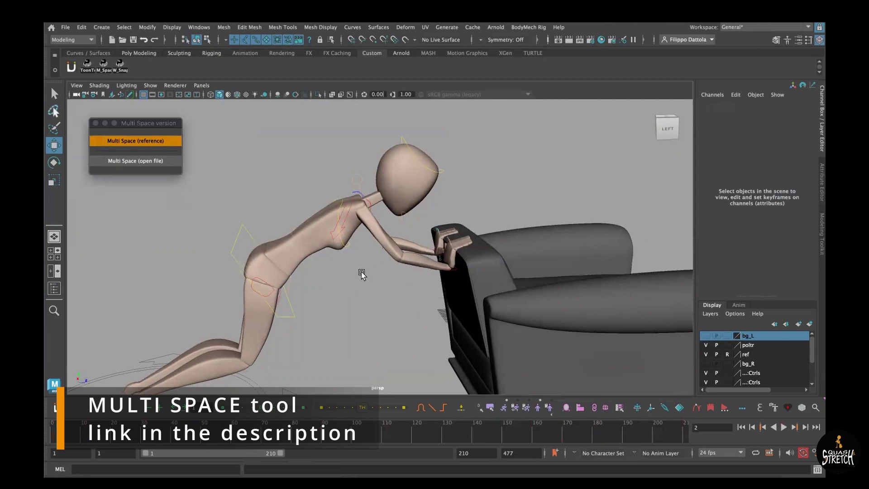
left_click_drag(362, 273, 349, 275, "alt")
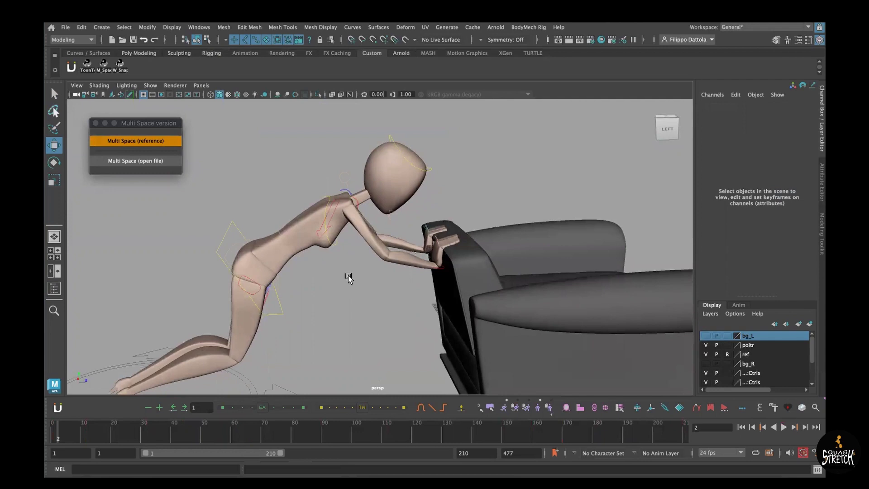
left_click(155, 141)
left_click_drag(195, 116, 197, 126)
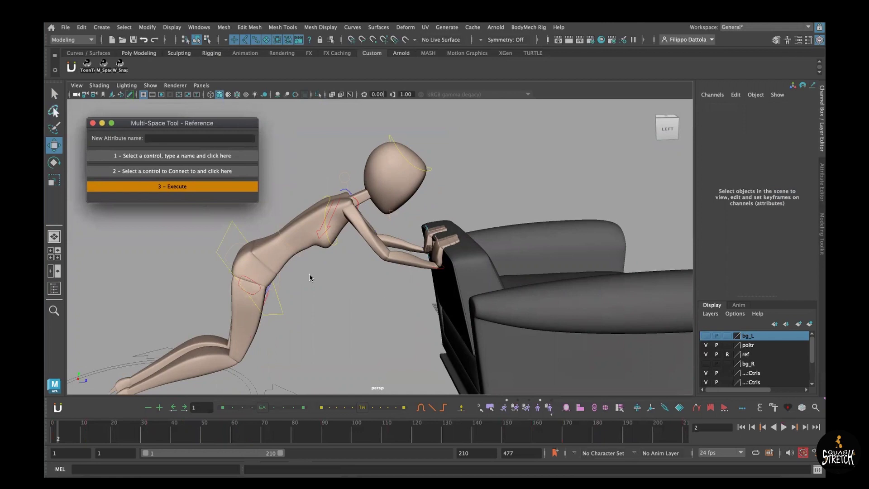
- Add a new space attribute named prop_sofa to the right arm IK control with the Multi-Space Tool
left_click(438, 267)
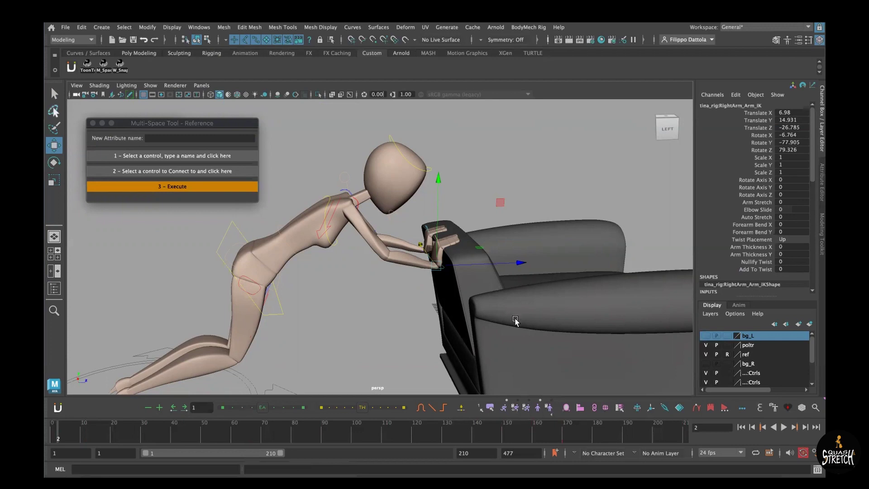
left_click_drag(517, 319, 496, 295, "alt")
left_click_drag(577, 324, 575, 324, "alt")
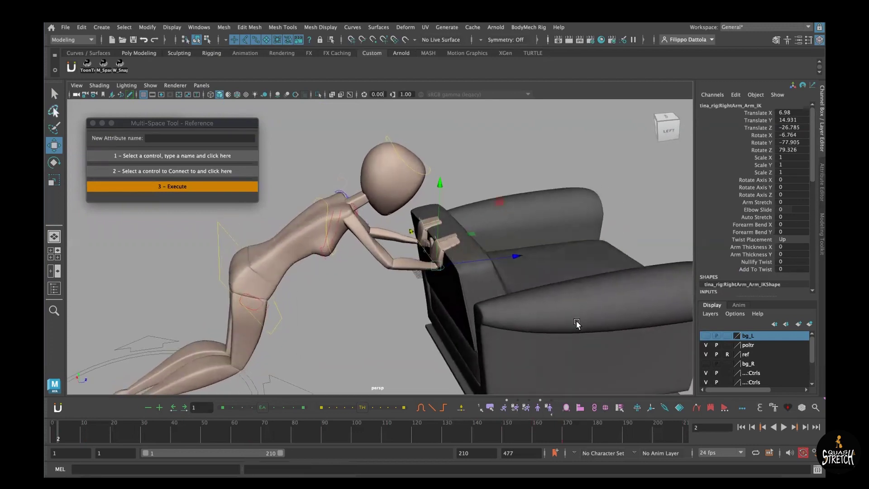
left_click(224, 138)
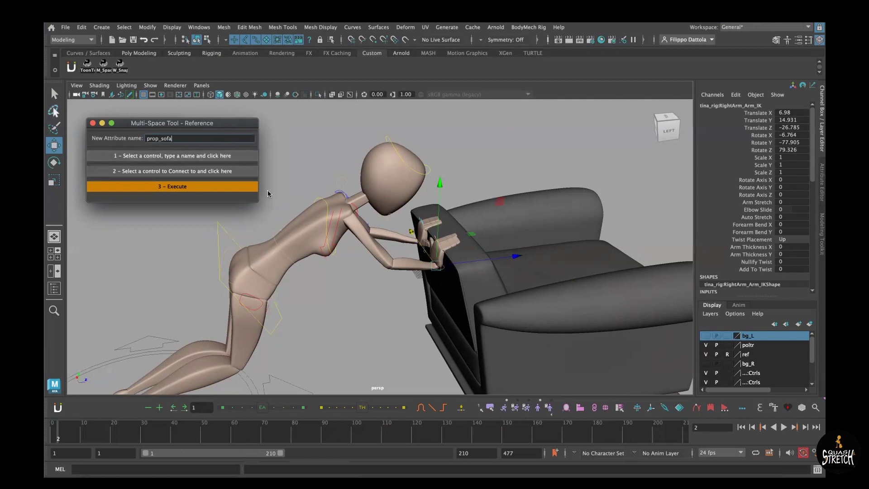
left_click(239, 155)
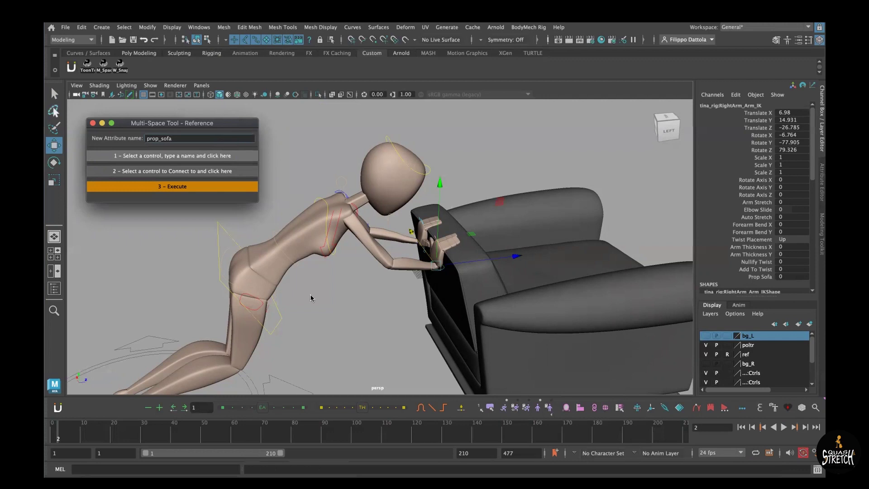
- Connect the prop_sofa space to the sofa backrest obj_01 and execute the space setup
left_click(444, 291)
mouse_move(480, 296)
left_mouse_down("alt")
mouse_move(492, 299)
mouse_move(474, 297)
left_mouse_up("alt")
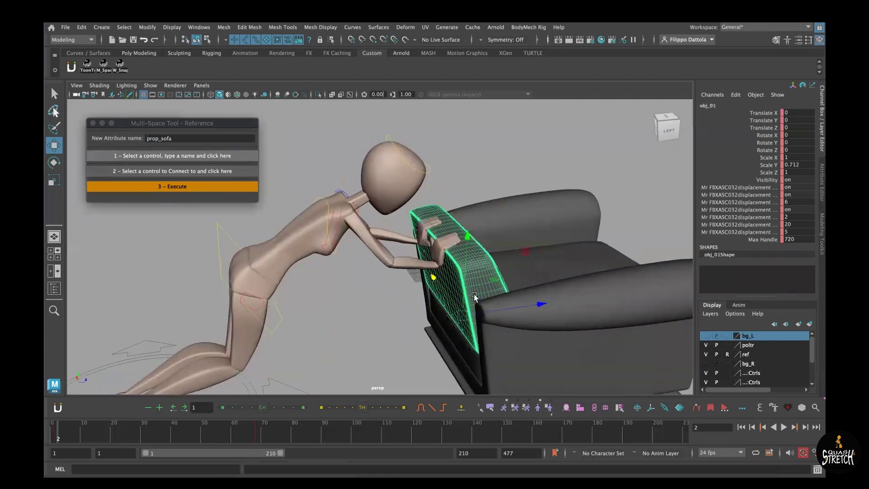
left_click(237, 172)
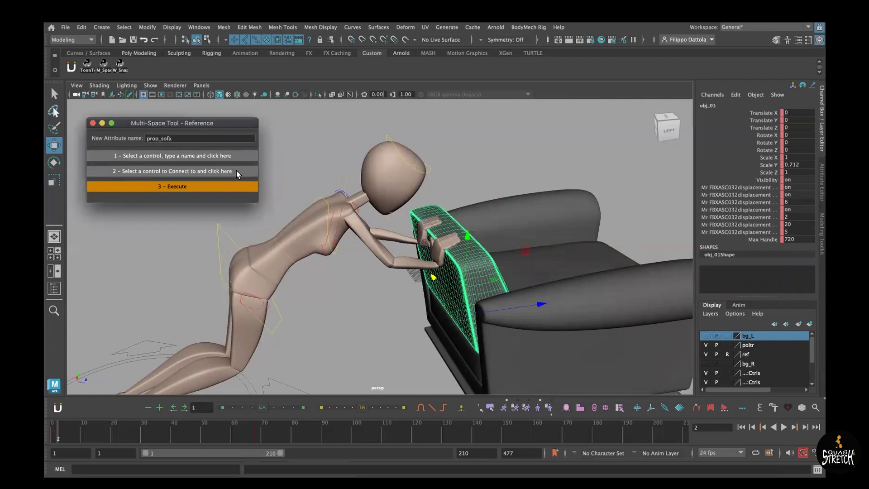
left_click(202, 183)
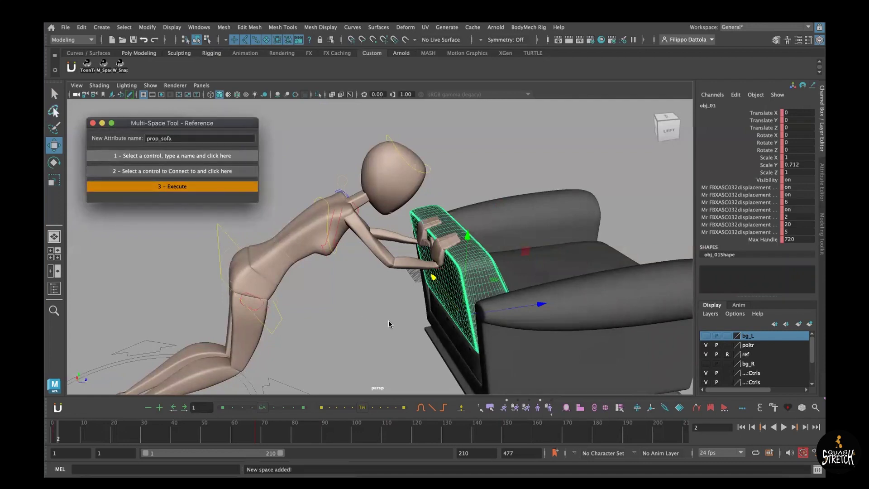
- Select the right arm IK control, play the opening frames to check the hand with Prop Sofa off, and return to frame 1
left_click(407, 323)
left_click_drag(407, 324, 442, 283, "alt")
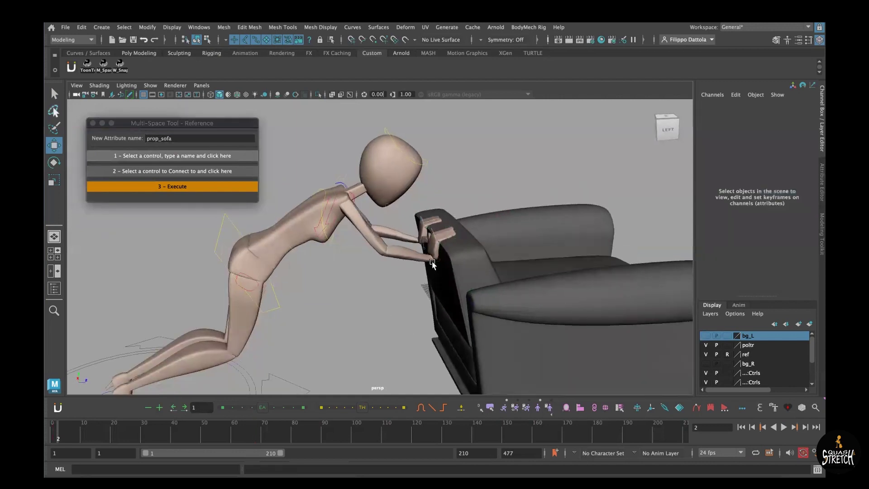
left_click(432, 263)
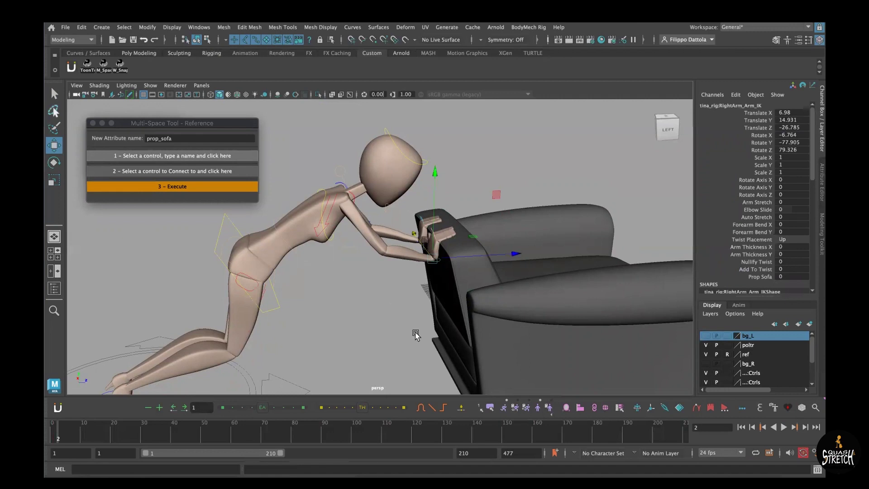
key("alt+v")
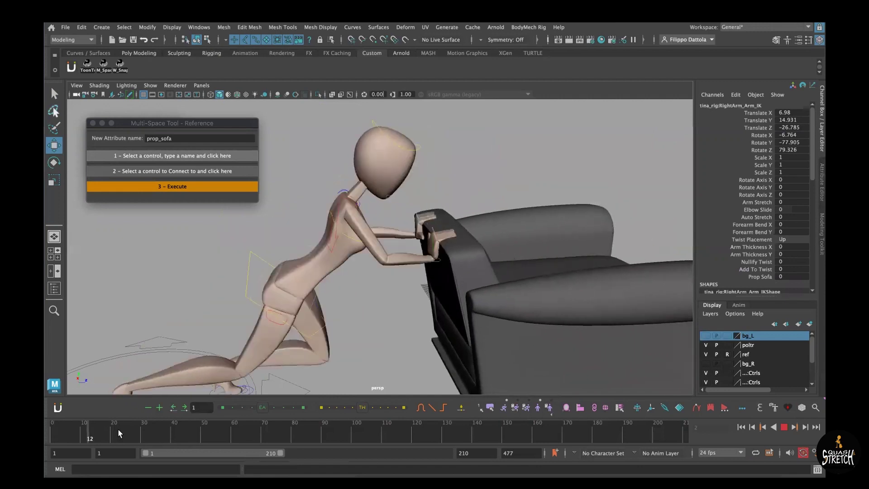
left_click(51, 432)
key("alt+v")
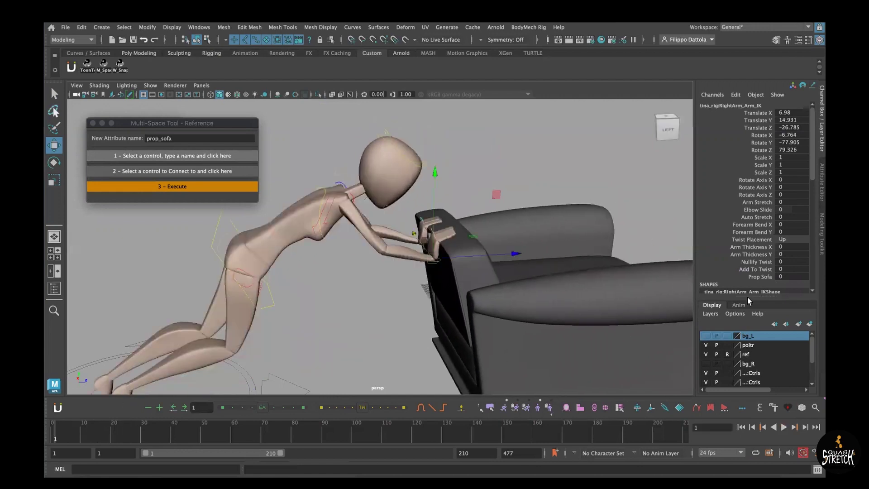
- Set Prop Sofa to 1 on the right arm IK control and replay from frame 1 to check the hand against the sofa
left_click(755, 278)
middle_click_drag(557, 172, 614, 174)
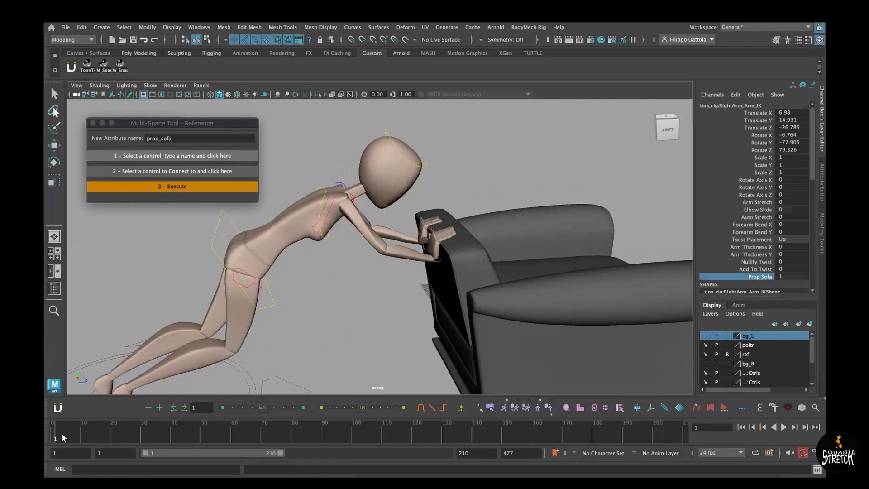
key("alt+v")
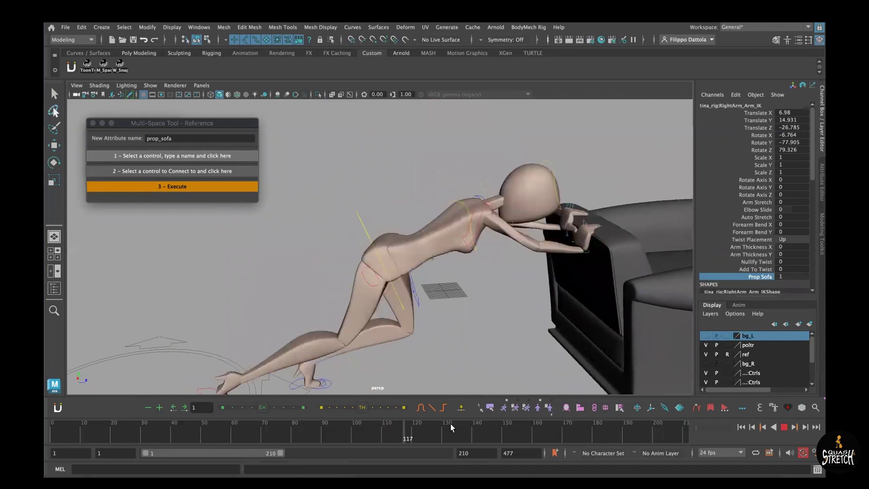
left_click_drag(451, 425, 46, 427)
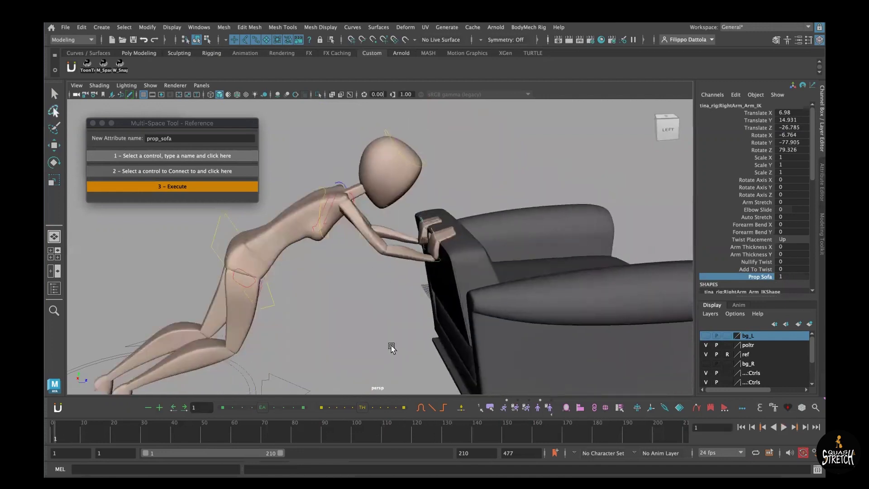
middle_click_drag(341, 322, 378, 287, "alt")
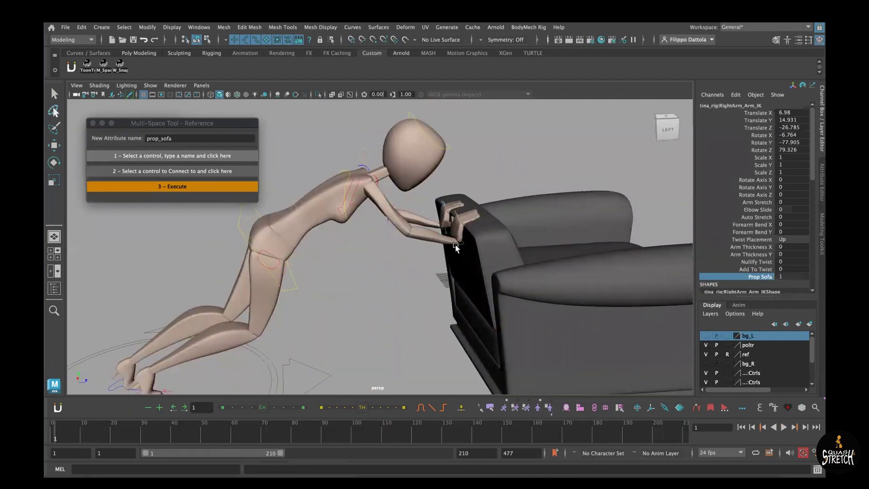
left_click_drag(449, 279, 240, 400, "alt")
key("alt+v")
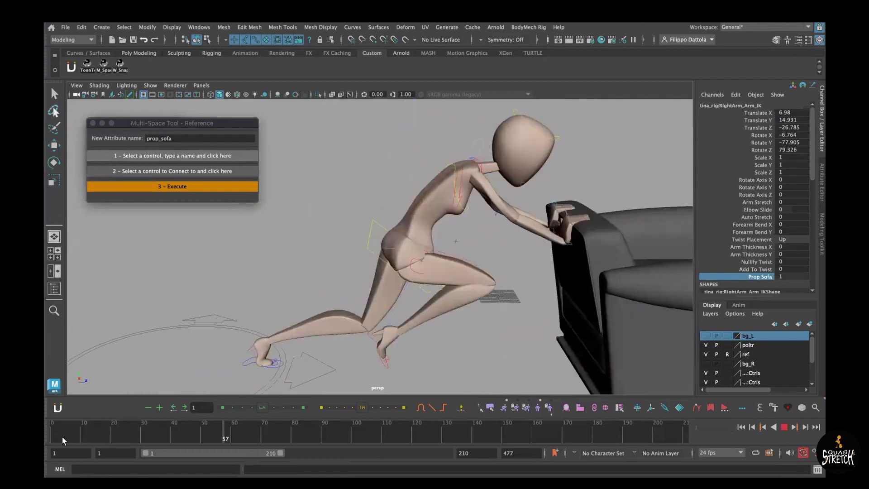
left_click(53, 436)
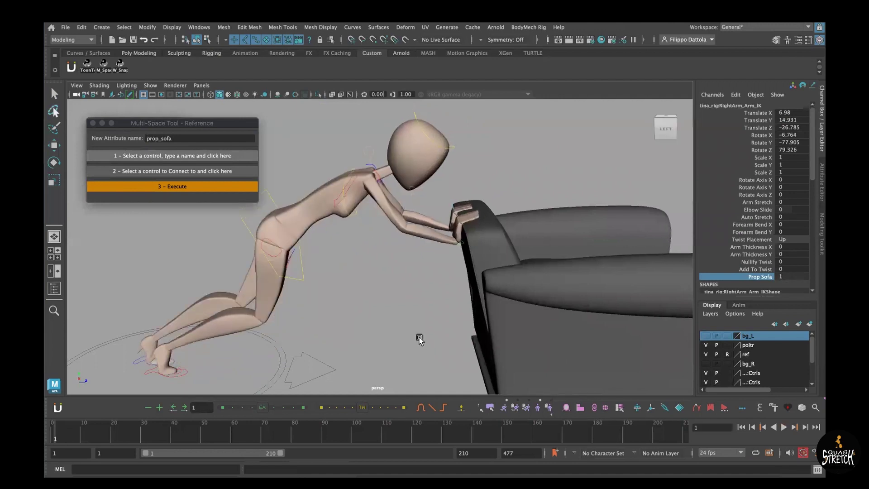
- Test the planted right hand by shifting the Upper_Body control along Z, then undo the move
left_click_drag(413, 341, 297, 286, "alt")
left_click(336, 321)
left_click(328, 248)
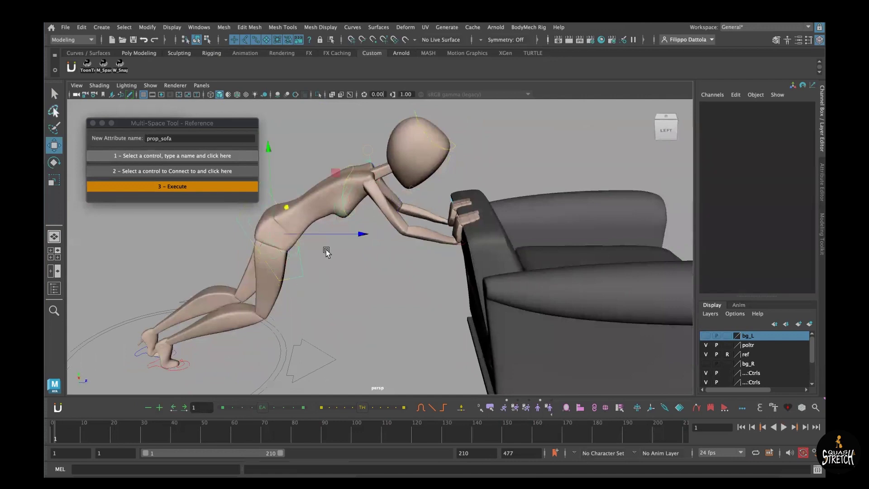
left_click_drag(358, 237, 299, 235)
key("ctrl+z")
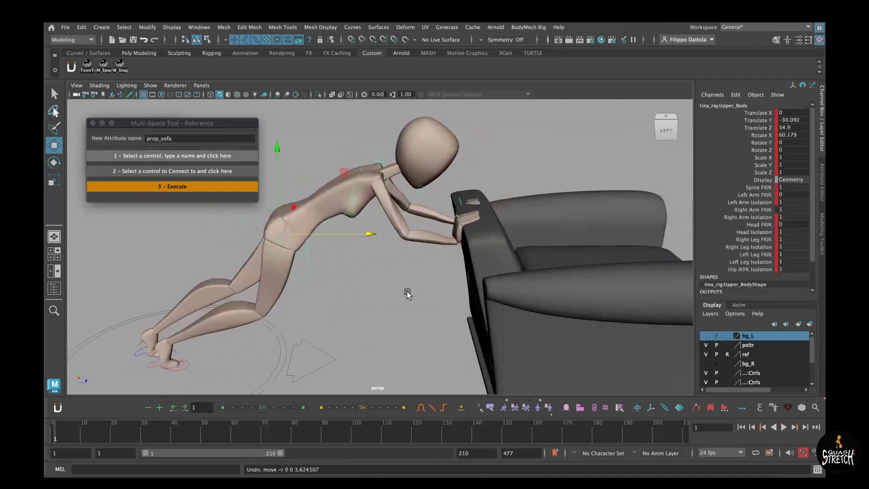
left_click_drag(406, 304, 405, 300, "alt")
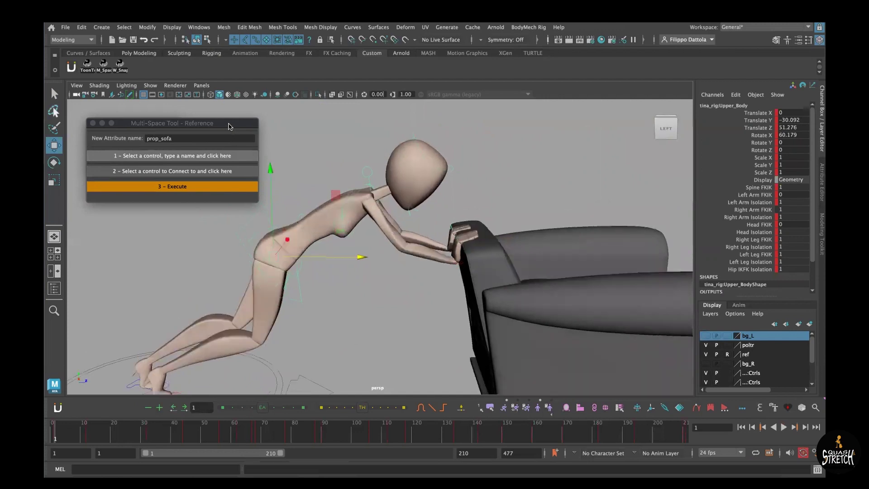
- Add a second space attribute named head to the right arm IK control with the Multi-Space Tool
mouse_move(230, 126)
left_mouse_down()
mouse_move(220, 125)
mouse_move(240, 124)
mouse_move(217, 122)
left_mouse_up()
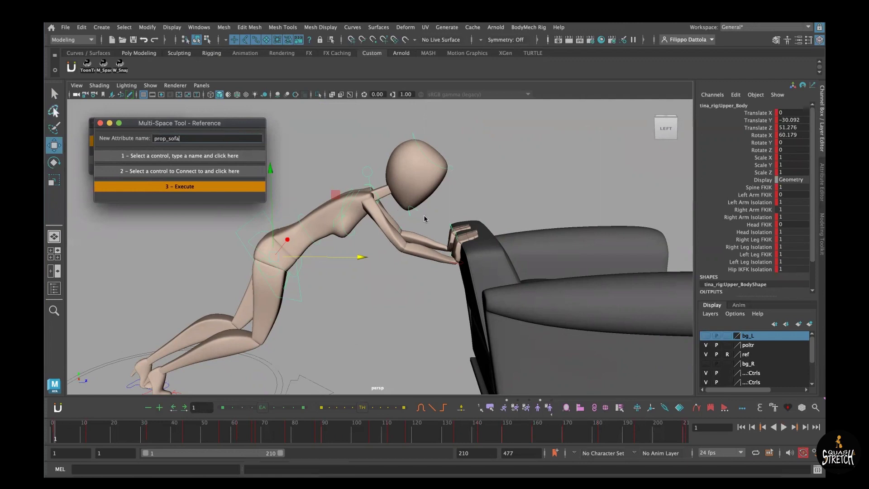
left_click(470, 217)
left_click(474, 262)
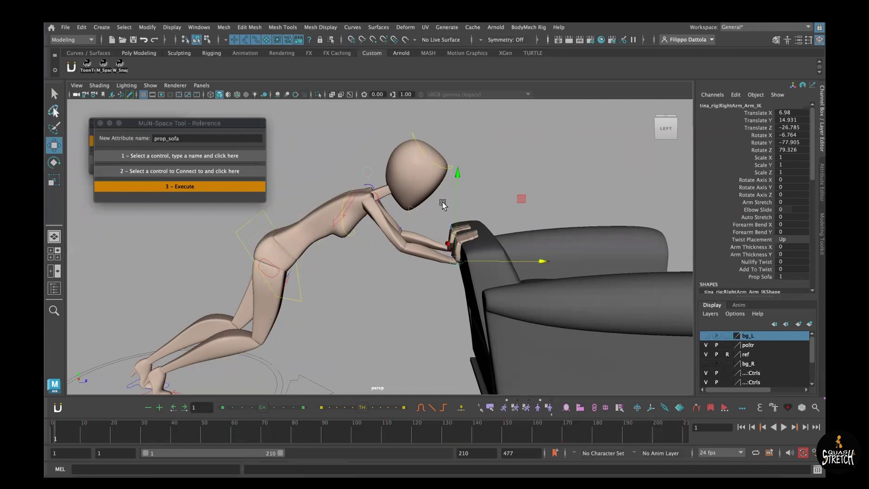
double_click(193, 142)
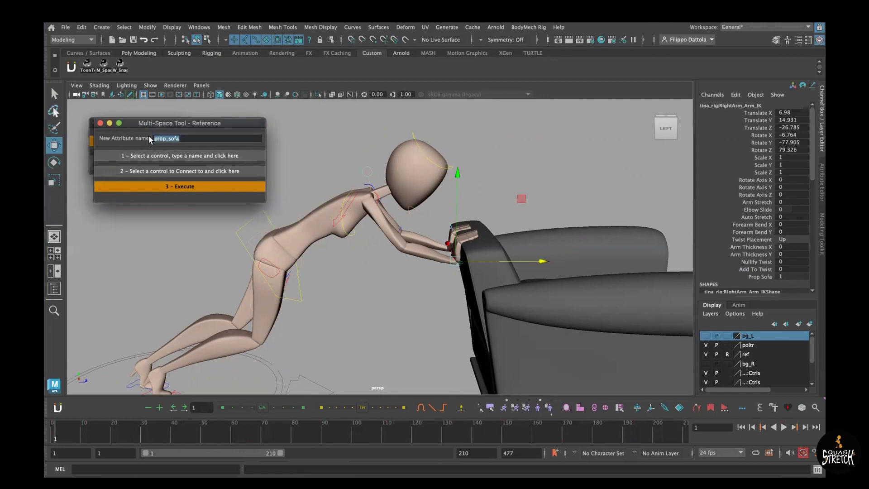
type("head")
left_click(242, 156)
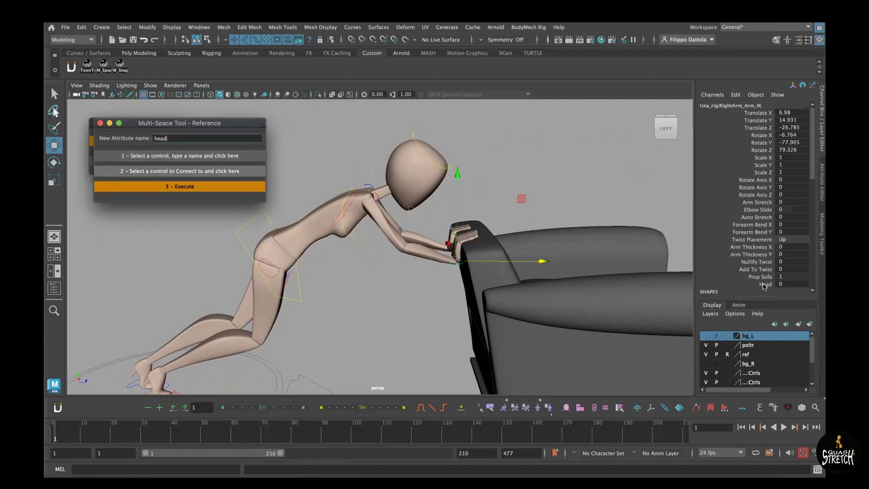
- Connect the head space to the Head_FK control and execute the space setup
left_click(395, 139)
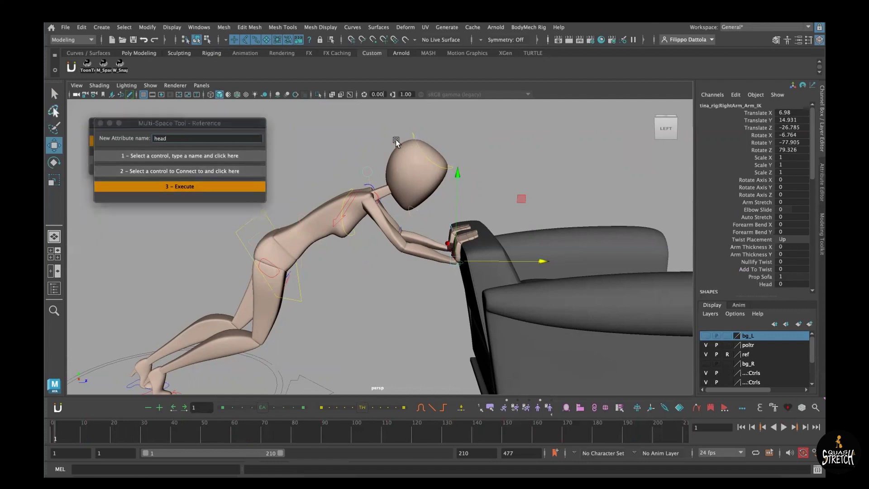
left_click(223, 172)
left_click(222, 187)
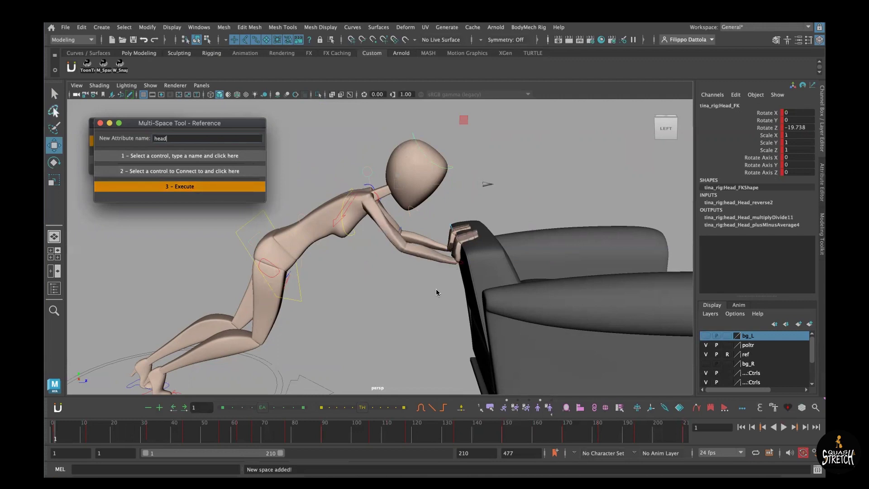
- Play the opening frames, then select the right arm IK control to review its Prop Sofa and Head space attributes
middle_click_drag(436, 291, 441, 293, "alt")
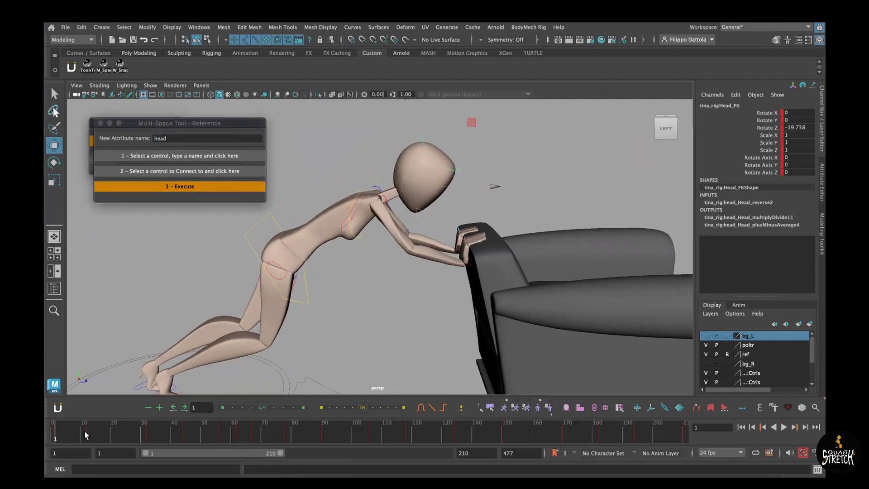
key("alt+v")
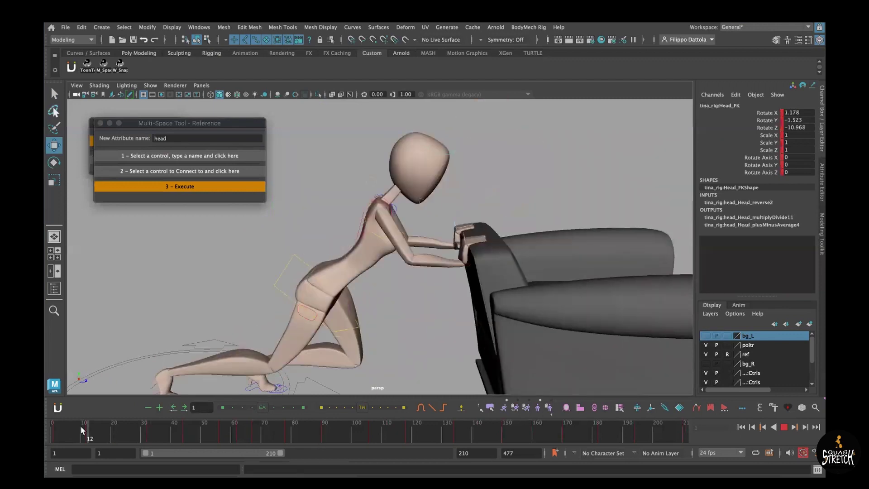
key("alt+v")
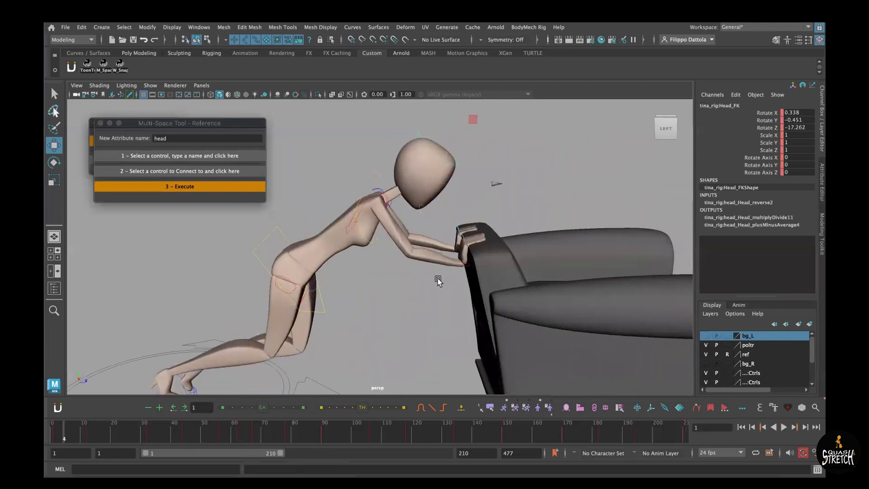
left_click(462, 265)
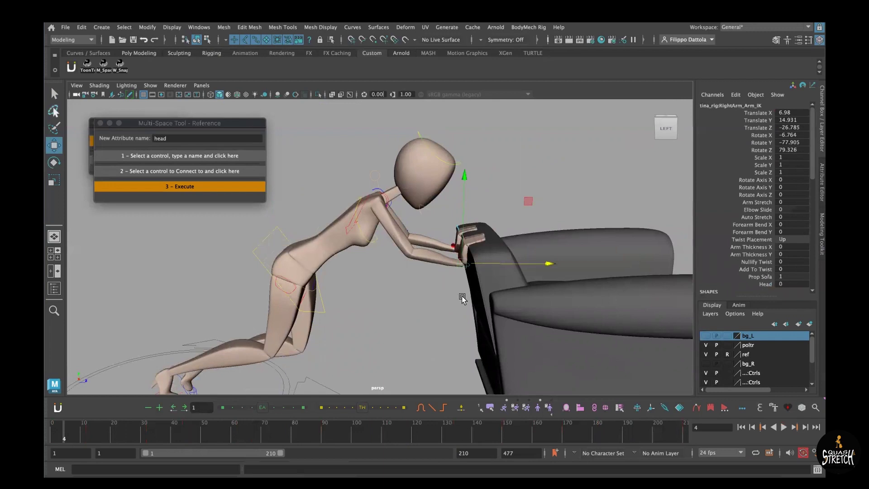
mouse_move(462, 299)
left_mouse_down("alt")
mouse_move(356, 310)
mouse_move(507, 268)
mouse_move(516, 287)
mouse_move(510, 295)
mouse_move(510, 285)
mouse_move(453, 280)
mouse_move(425, 290)
mouse_move(463, 292)
left_mouse_up("alt")
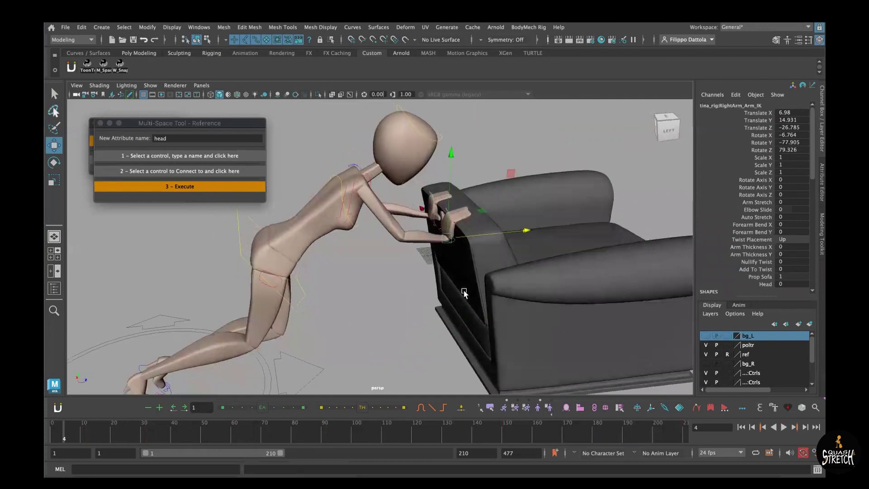